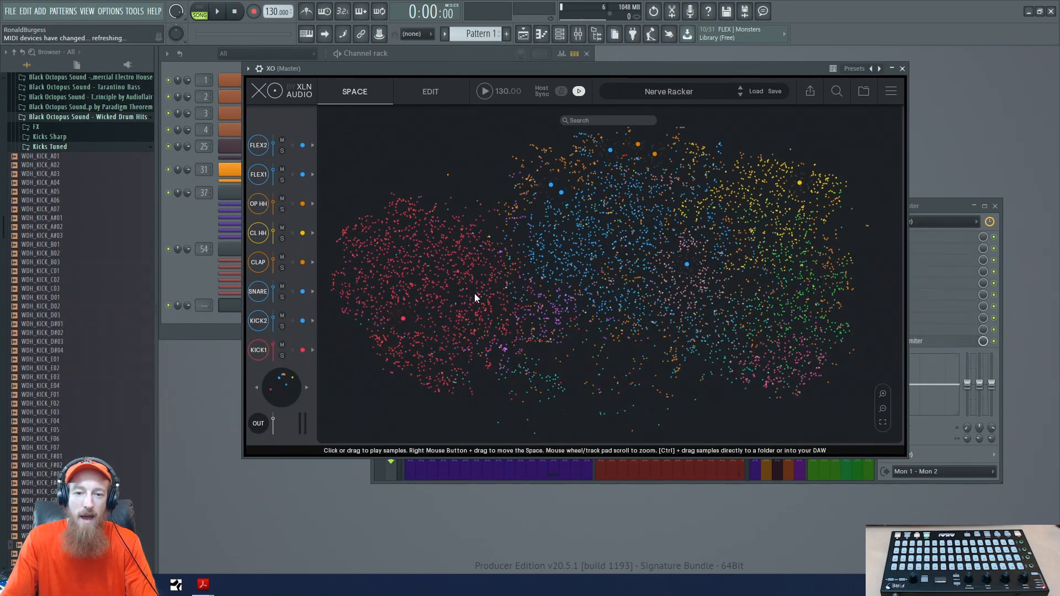
Step: Audition samples across the map, filter it by "kick" to try several kick samples, and clear the filter
{"action": "mouse_move", "coordinate": [381, 265]}
{"action": "left_mouse_down"}
{"action": "mouse_move", "coordinate": [435, 286]}
{"action": "mouse_move", "coordinate": [550, 266]}
{"action": "mouse_move", "coordinate": [724, 175]}
{"action": "mouse_move", "coordinate": [781, 245]}
{"action": "left_mouse_up"}
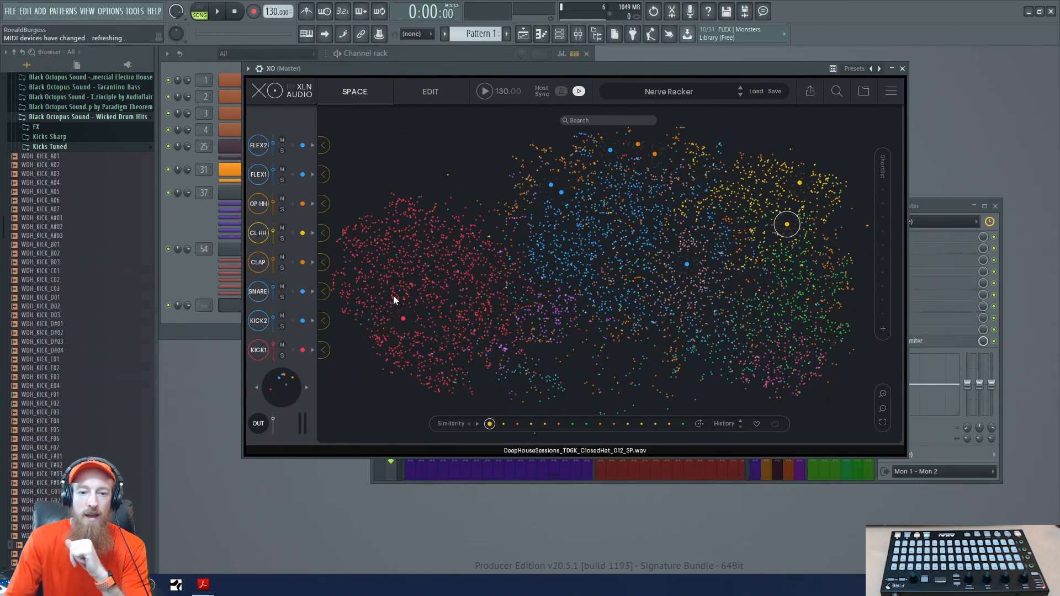
{"action": "left_click", "coordinate": [577, 119]}
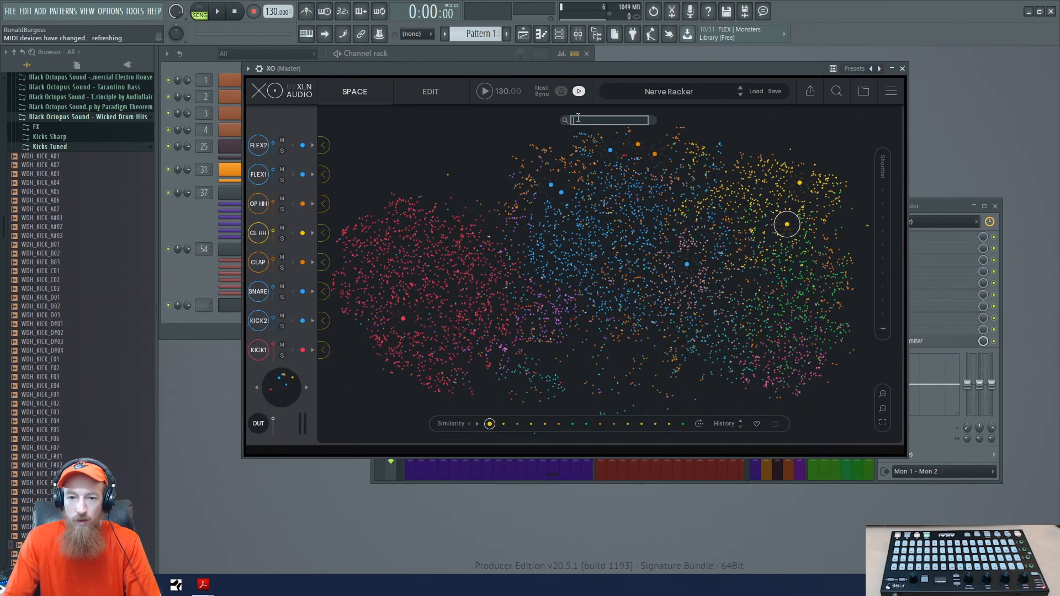
{"action": "type", "text": "kick"}
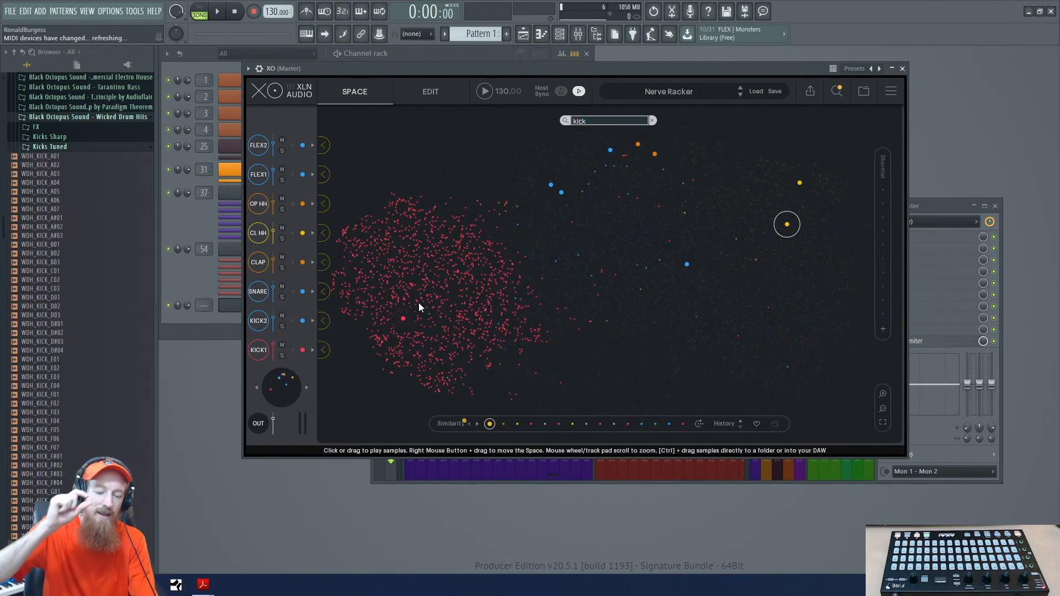
{"action": "left_click", "coordinate": [419, 305]}
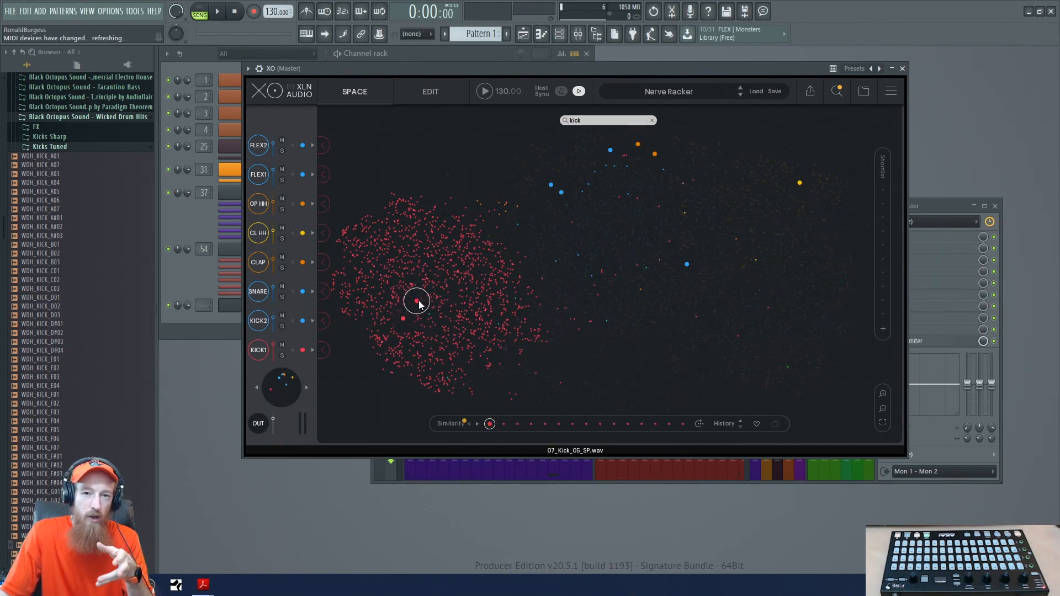
{"action": "scroll", "coordinate": [404, 293], "scroll_direction": "up", "scroll_amount": 5}
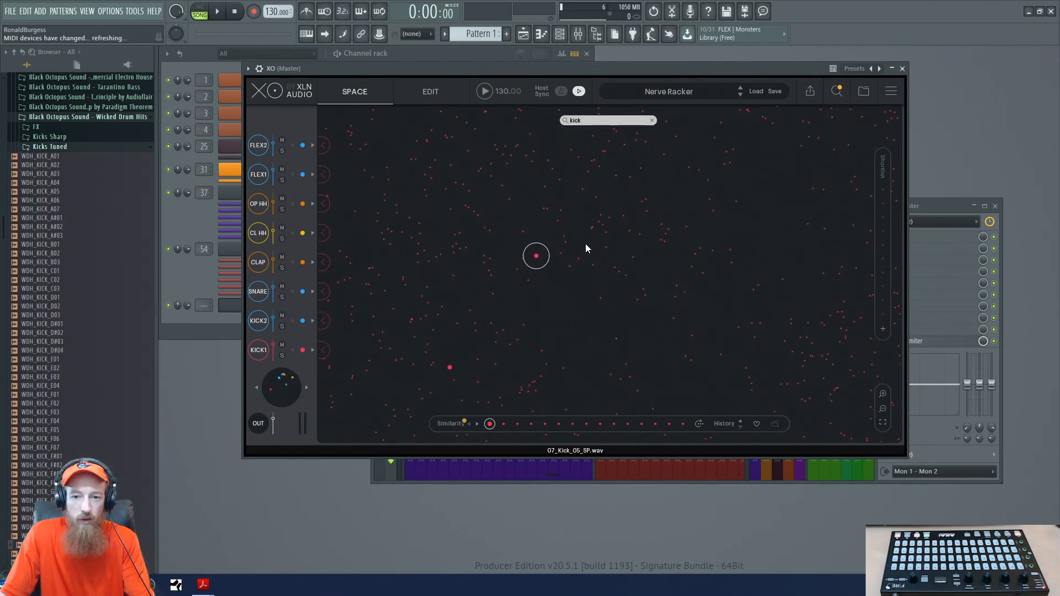
{"action": "left_click", "coordinate": [557, 248]}
{"action": "left_click_drag", "start_coordinate": [585, 234], "coordinate": [533, 339]}
{"action": "scroll", "coordinate": [572, 290], "scroll_direction": "down", "scroll_amount": 5}
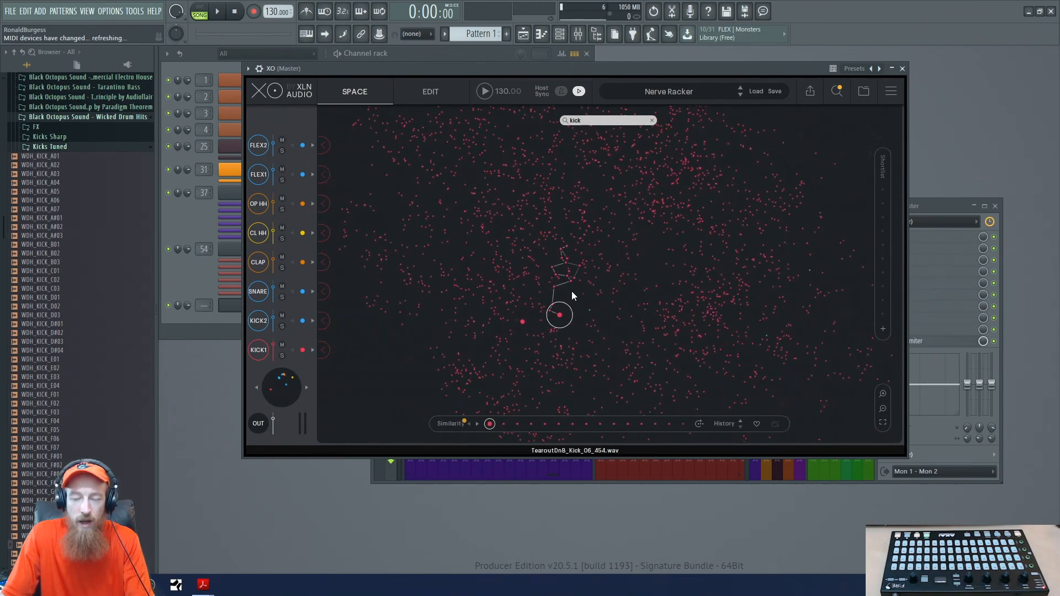
{"action": "left_click", "coordinate": [652, 120]}
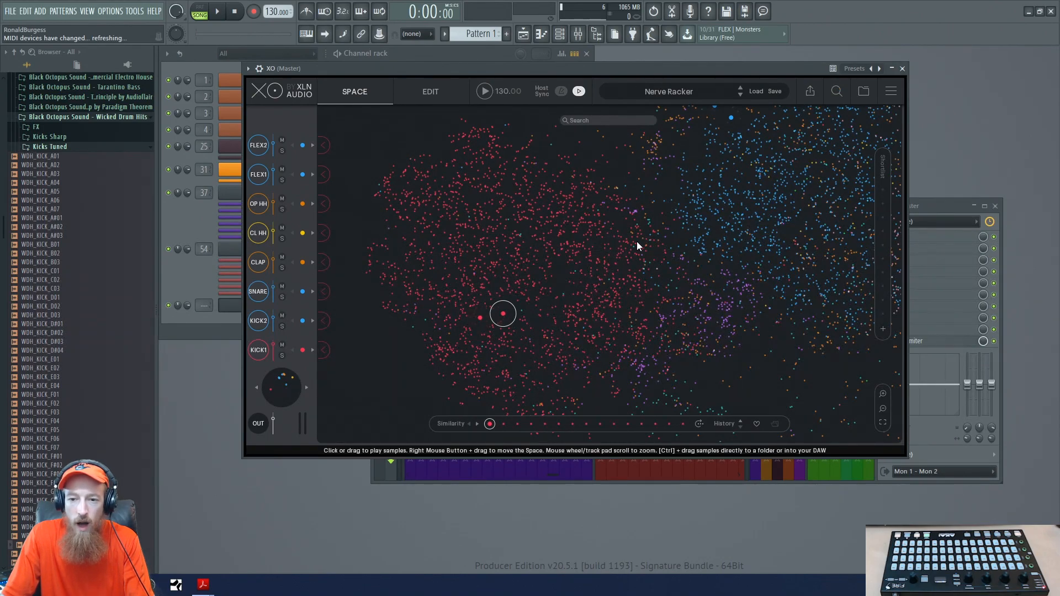
Step: View the sequencer pattern on the Edit page and return to the Space map
{"action": "scroll", "coordinate": [563, 287], "scroll_direction": "up", "scroll_amount": 5}
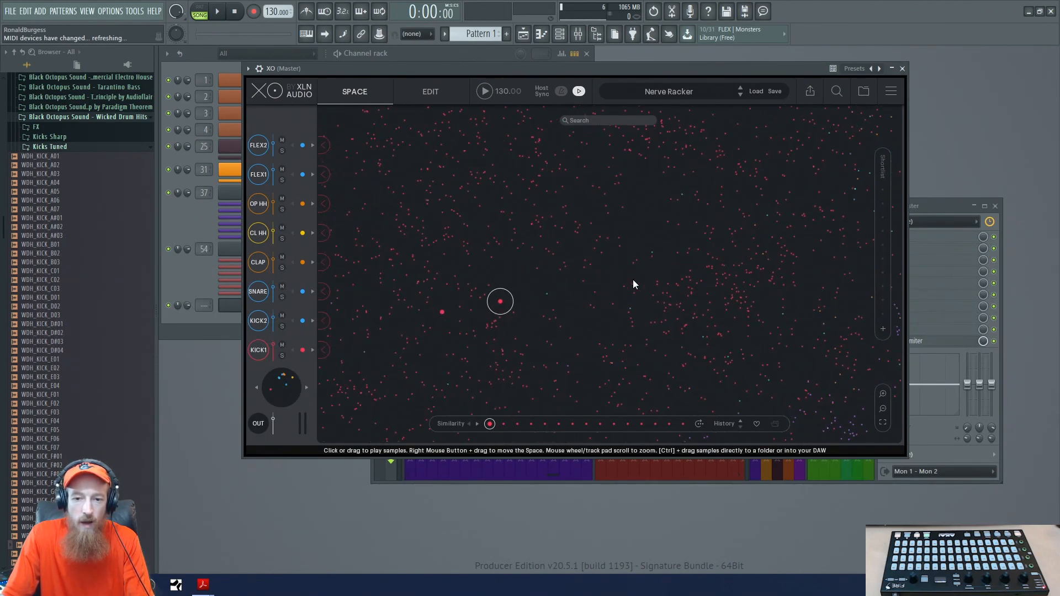
{"action": "left_click", "coordinate": [428, 89]}
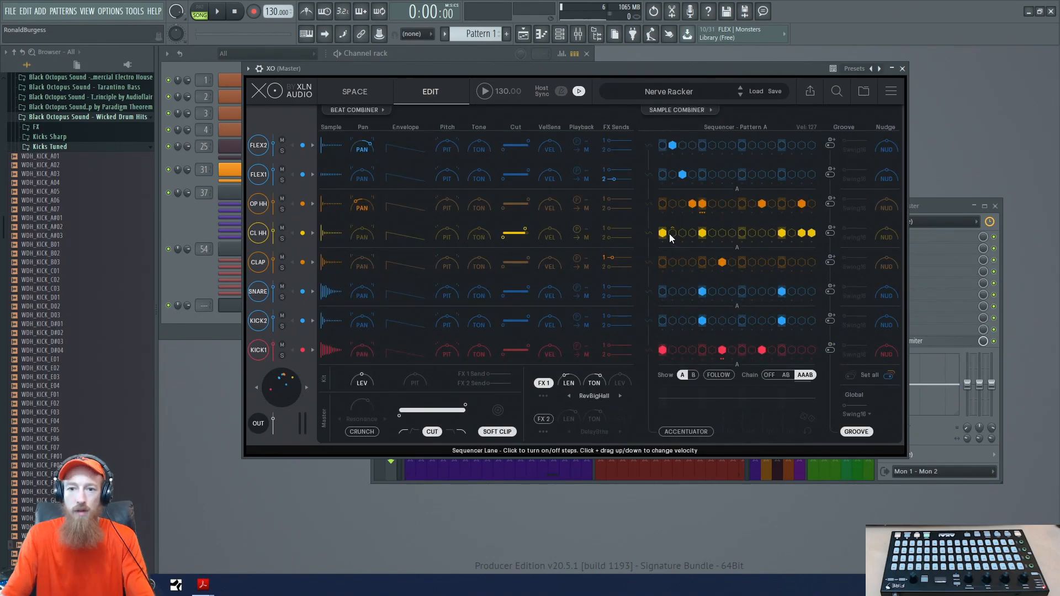
{"action": "left_click", "coordinate": [360, 91]}
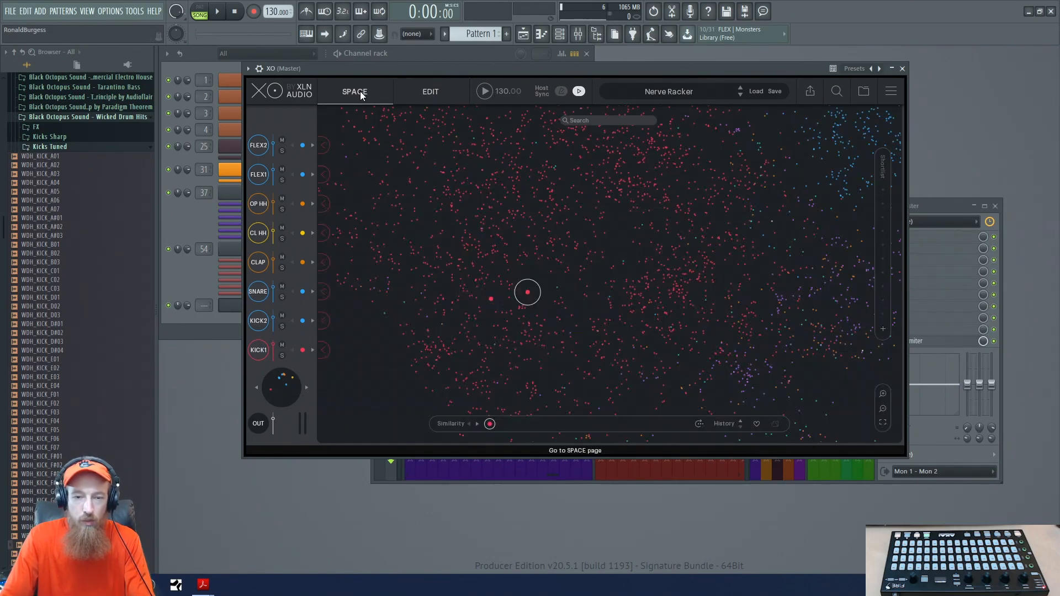
Step: Try three replacement samples for KICK1 in the hot swap browser during host playback, and discard the swap
{"action": "left_click", "coordinate": [579, 91]}
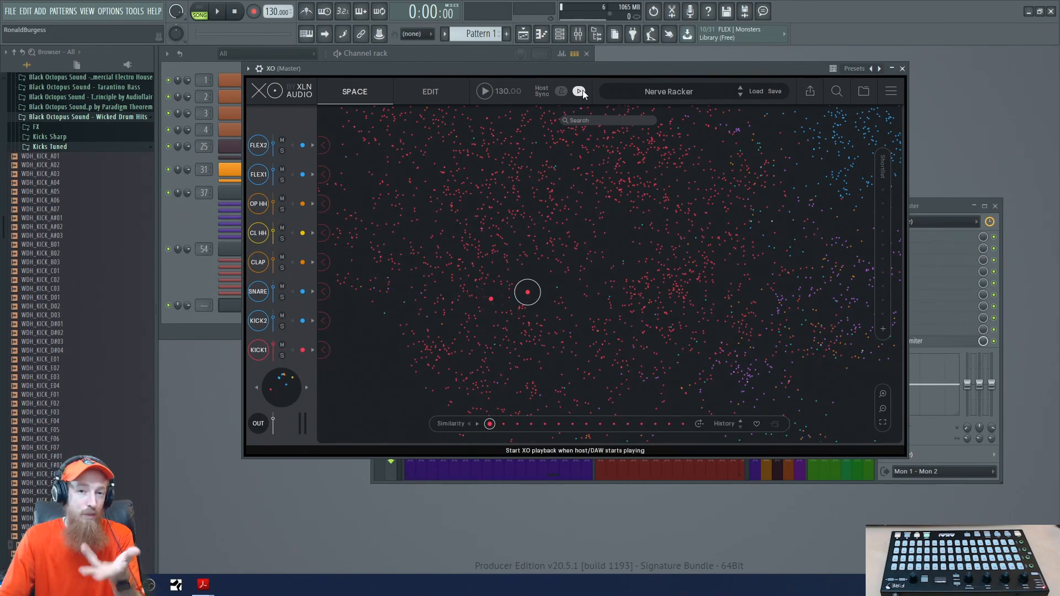
{"action": "key", "text": "space"}
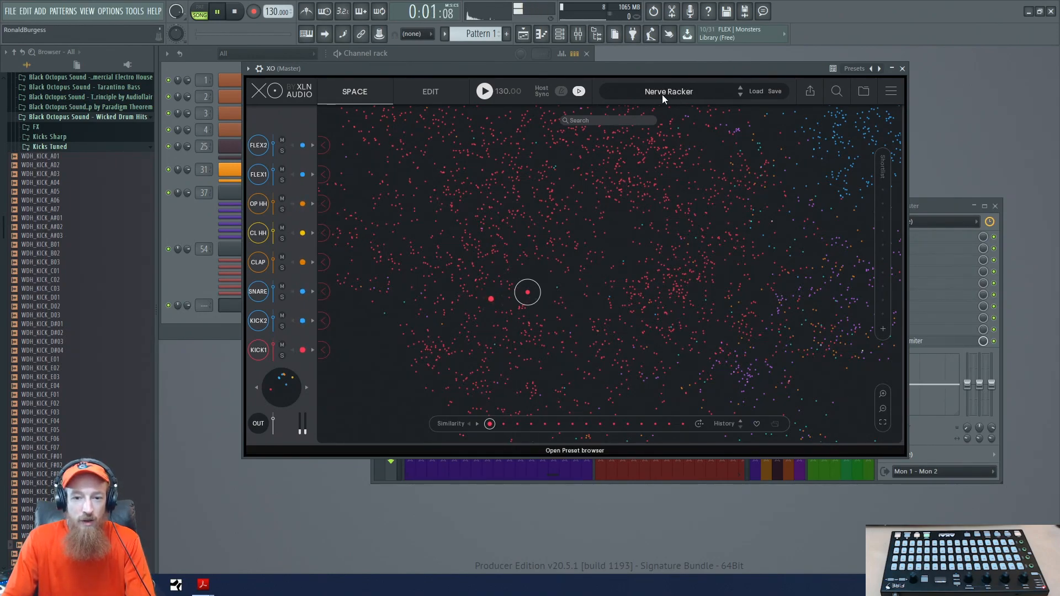
{"action": "left_click", "coordinate": [303, 350]}
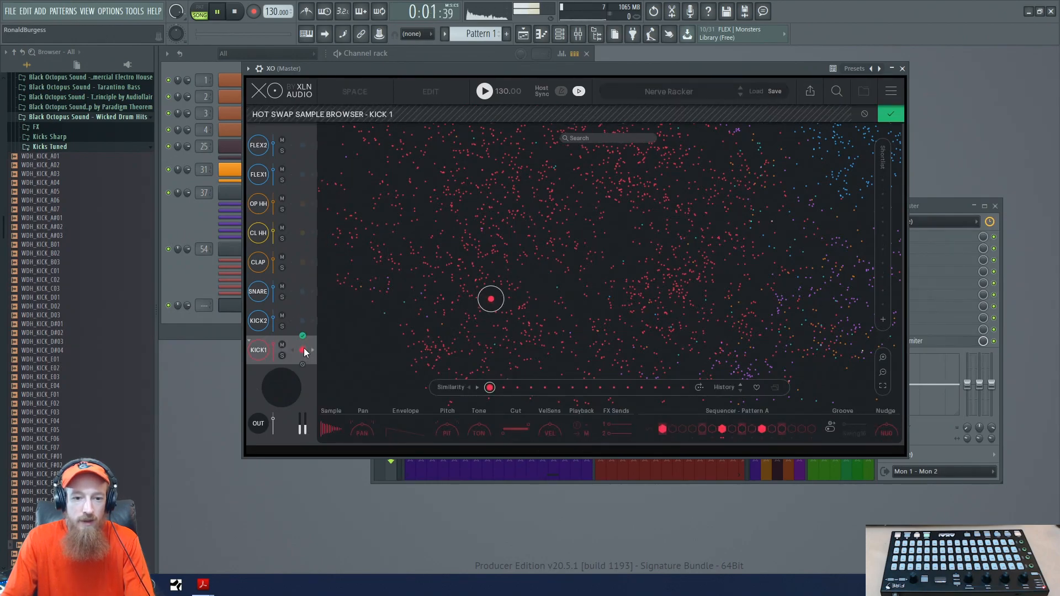
{"action": "left_click", "coordinate": [496, 226]}
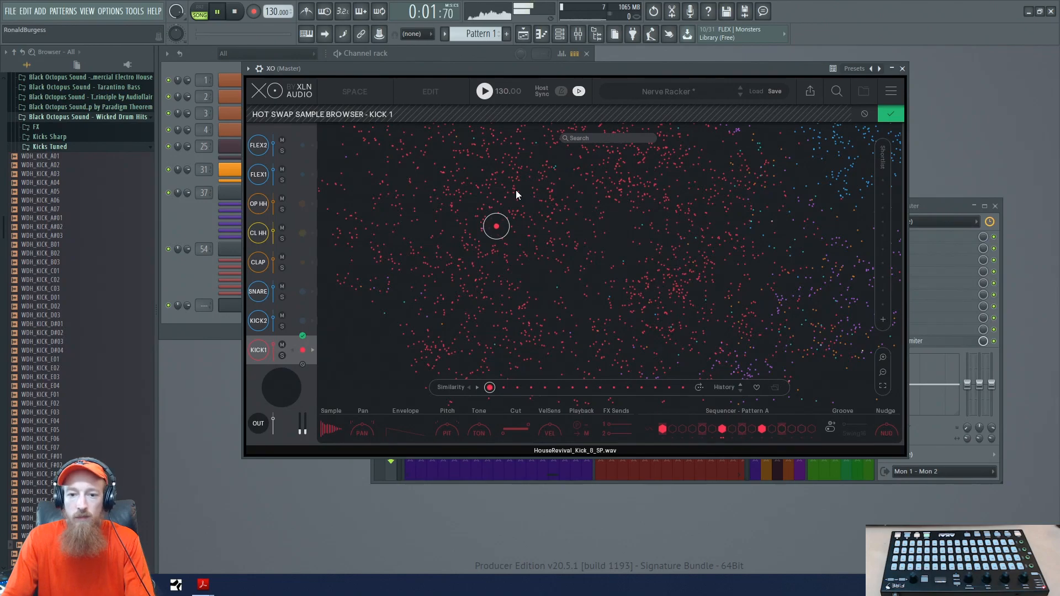
{"action": "left_click", "coordinate": [550, 197]}
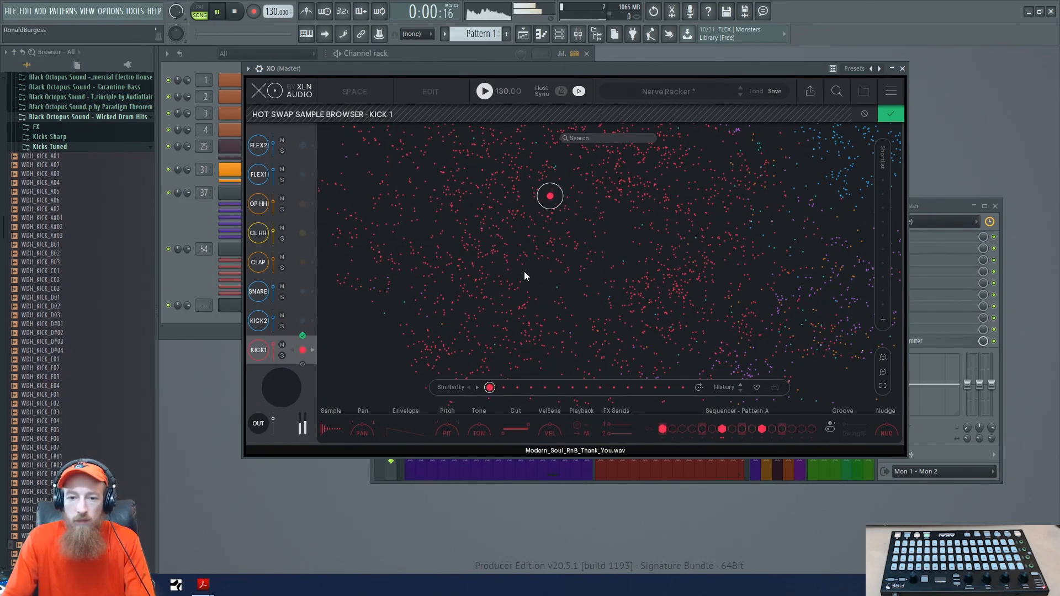
{"action": "left_click", "coordinate": [439, 248]}
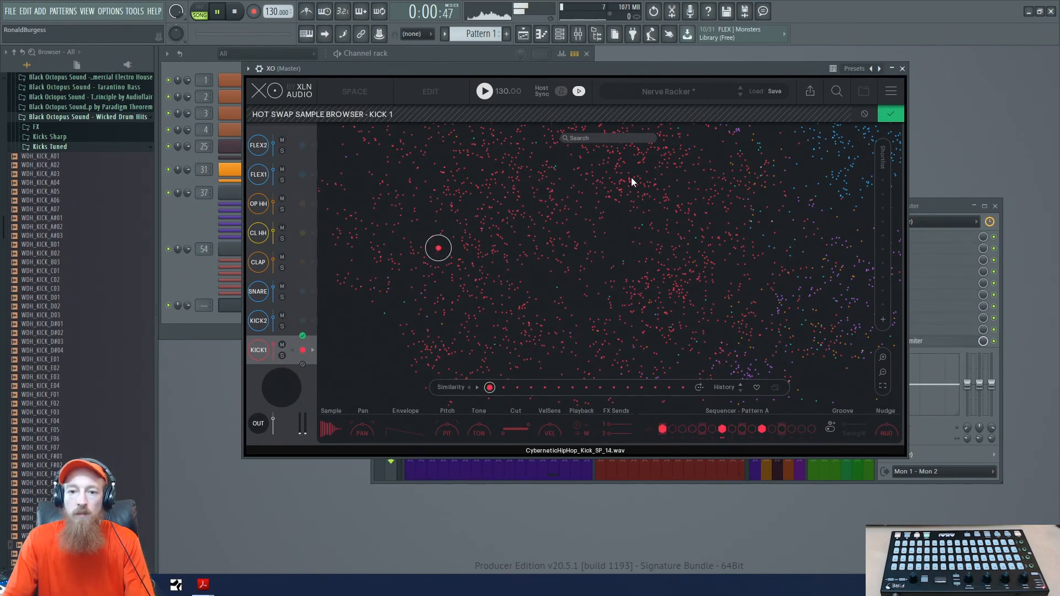
{"action": "key", "text": "space"}
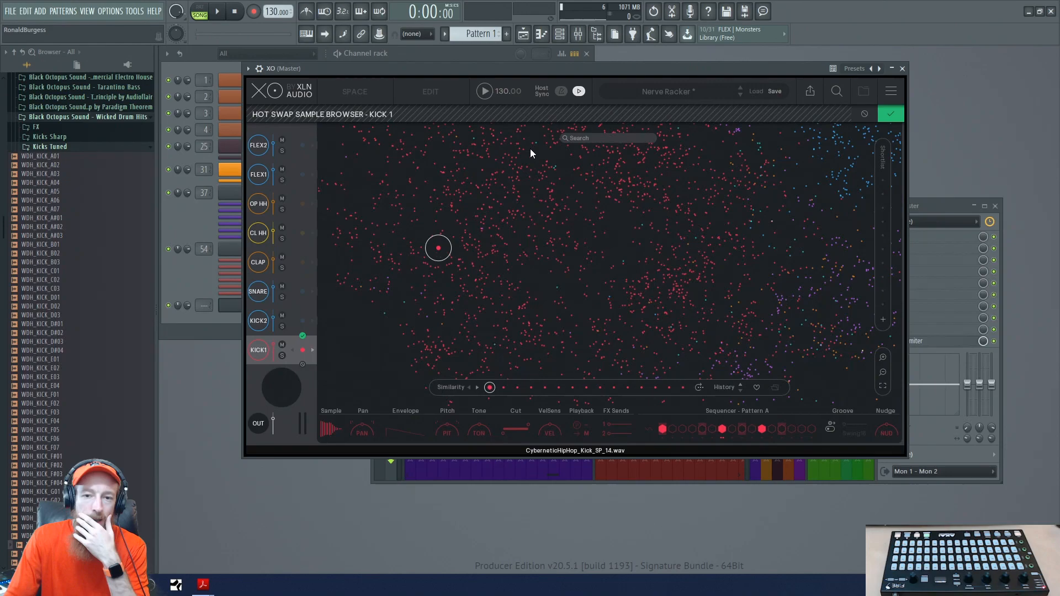
{"action": "left_click", "coordinate": [863, 113]}
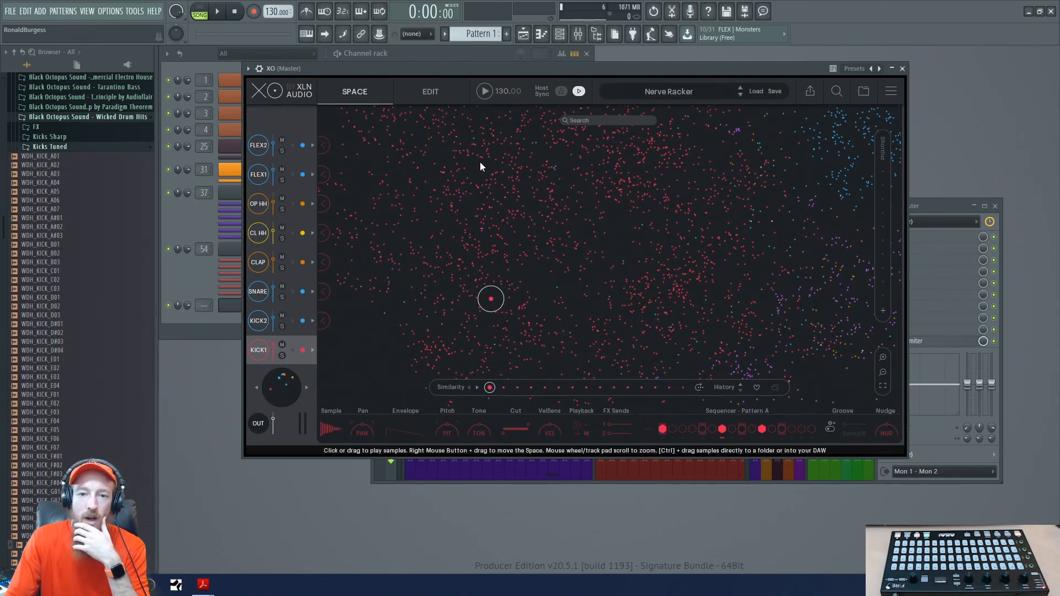
Step: Review the Nerve Racker preset's sequencer steps on the Edit page and go back to Space
{"action": "left_click", "coordinate": [426, 90]}
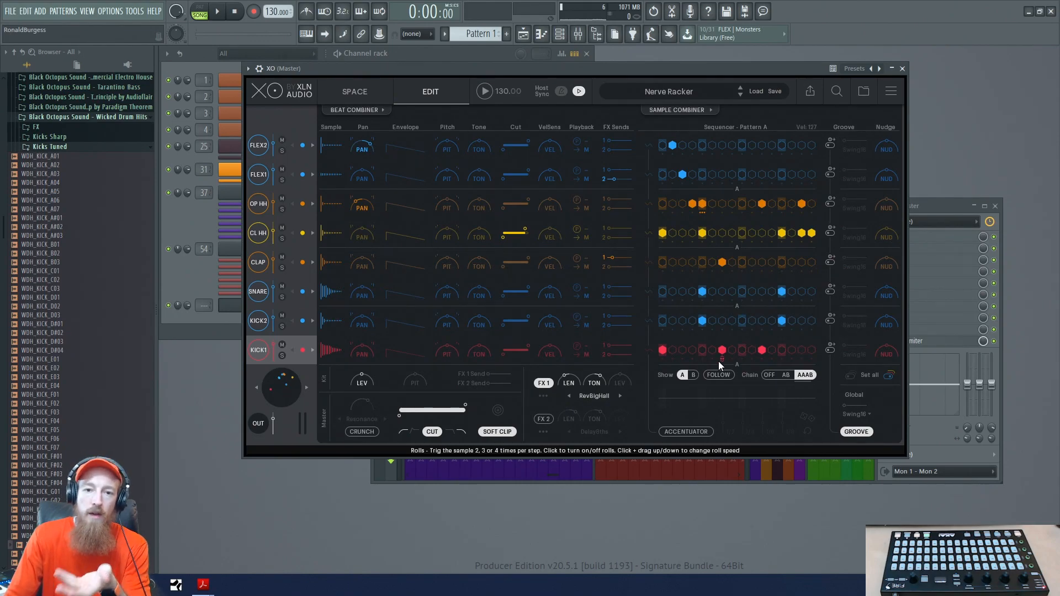
{"action": "left_click", "coordinate": [360, 91]}
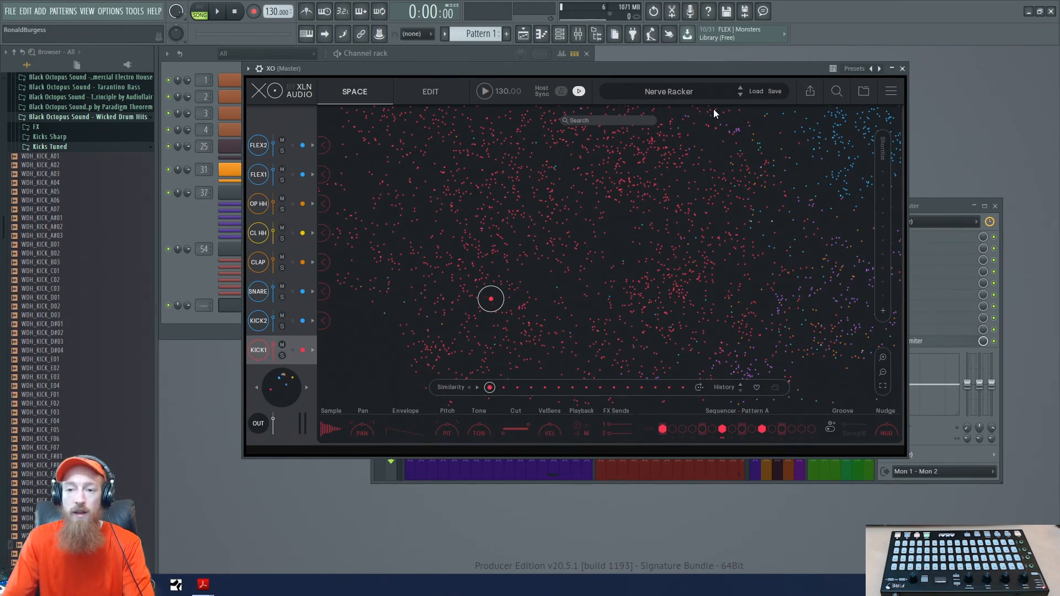
Step: Load the Nextribe preset, play its beat, and examine where its kick samples sit on the map
{"action": "left_click", "coordinate": [740, 98]}
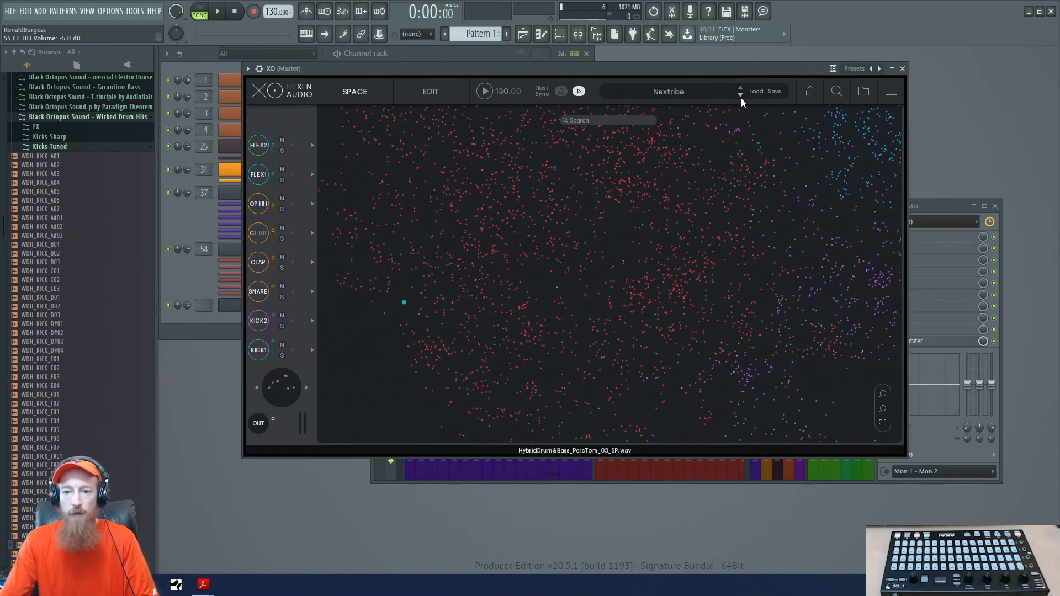
{"action": "key", "text": "space"}
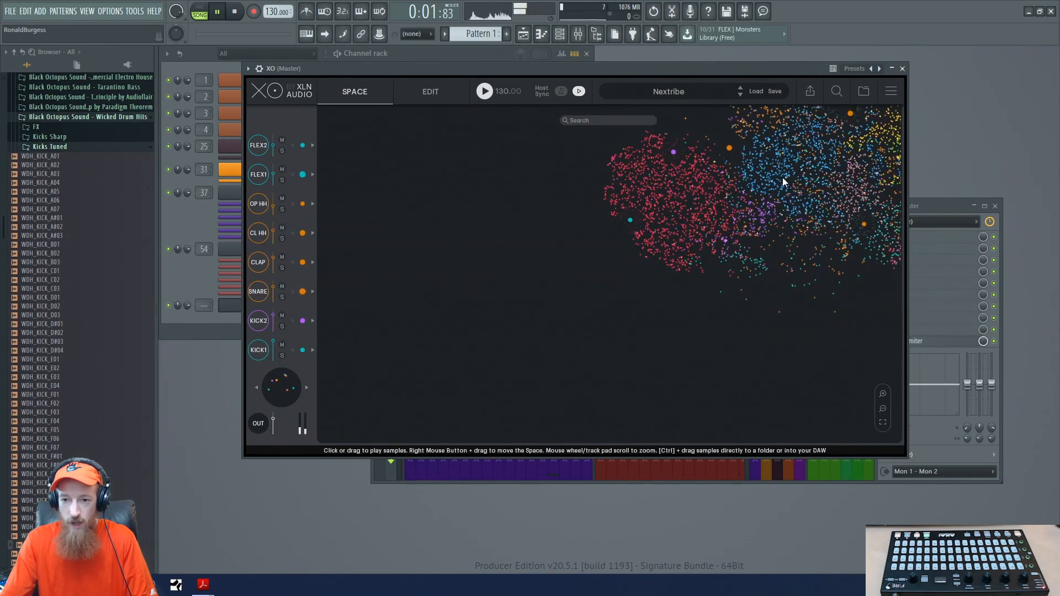
{"action": "key", "text": "space"}
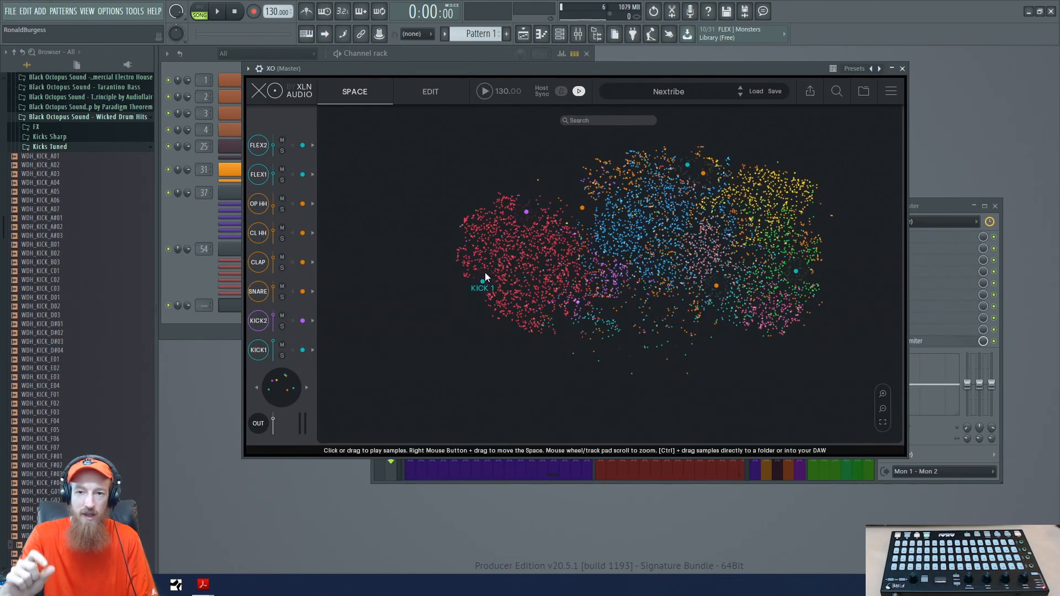
{"action": "scroll", "coordinate": [496, 290], "scroll_direction": "up", "scroll_amount": 5}
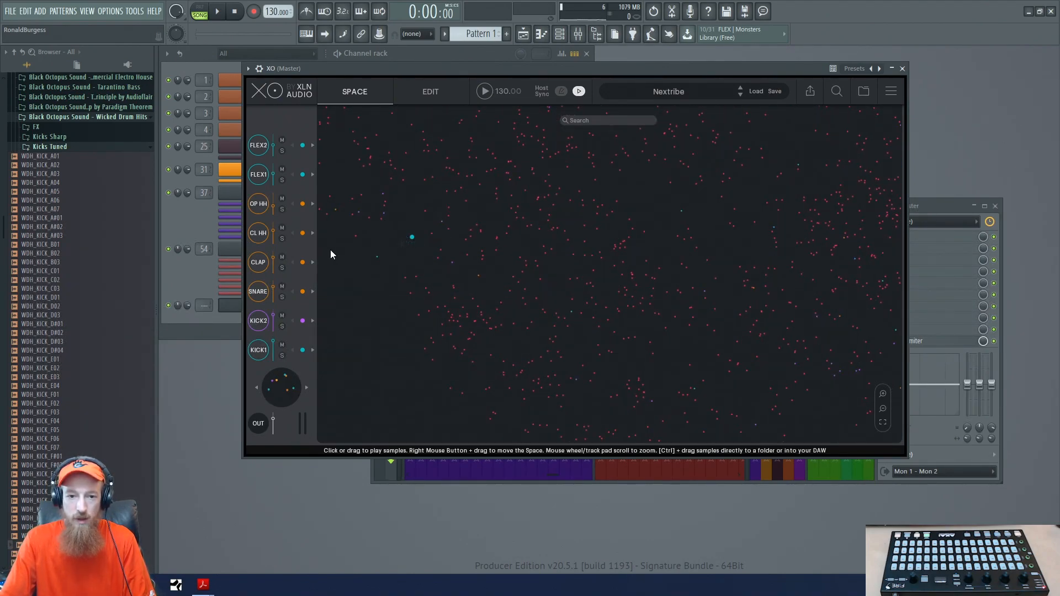
{"action": "scroll", "coordinate": [488, 222], "scroll_direction": "down", "scroll_amount": 6}
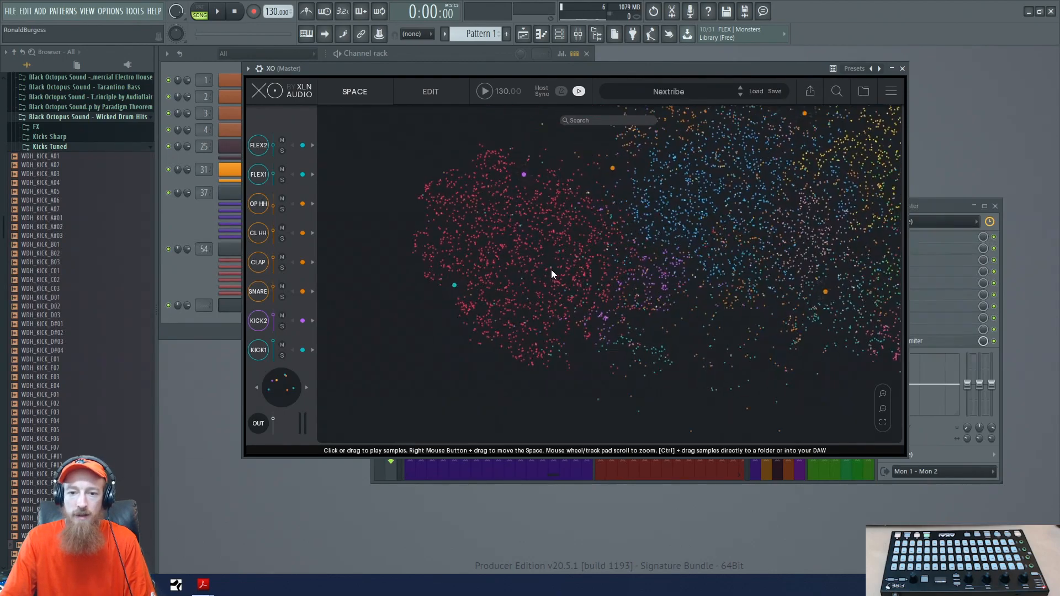
{"action": "scroll", "coordinate": [443, 273], "scroll_direction": "up", "scroll_amount": 4}
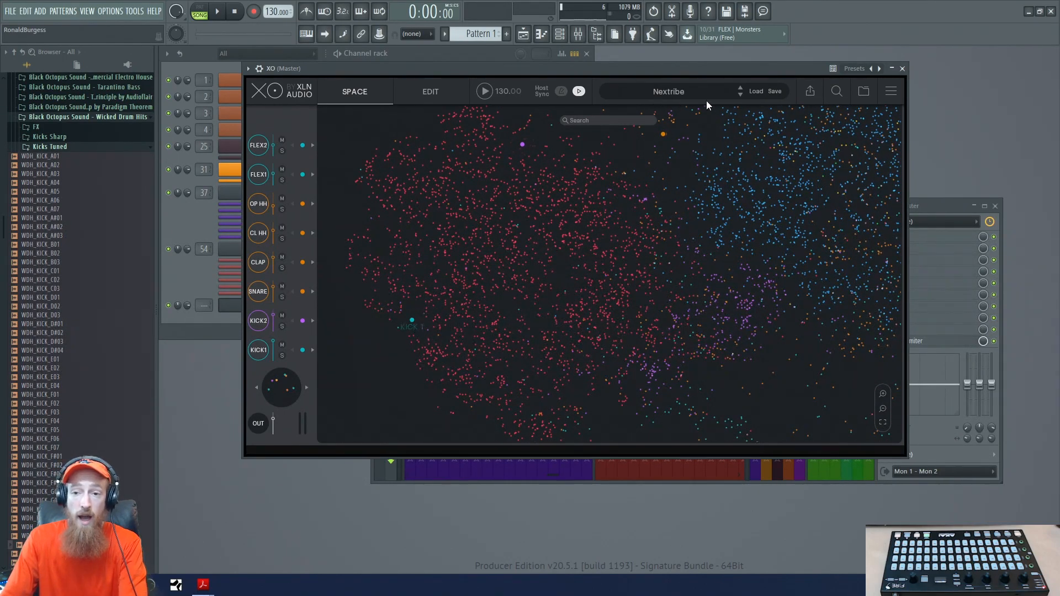
Step: Advance past Nu Ballad to the Nudge and Balds preset and play its beat
{"action": "left_click", "coordinate": [740, 95]}
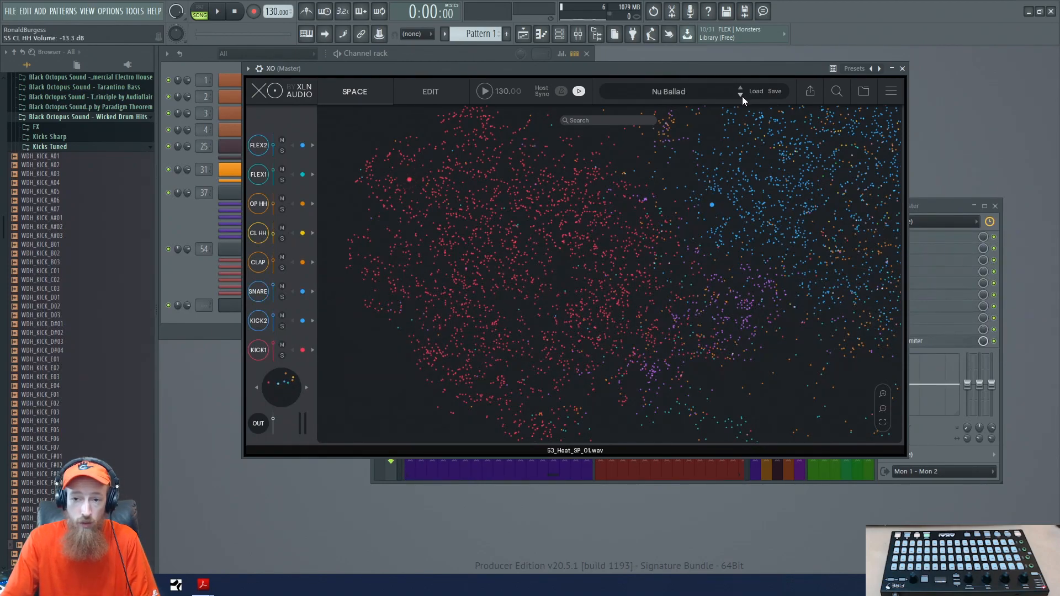
{"action": "key", "text": "space"}
{"action": "left_click", "coordinate": [739, 95]}
{"action": "left_click_drag", "start_coordinate": [727, 226], "coordinate": [573, 262]}
{"action": "scroll", "coordinate": [711, 228], "scroll_direction": "down", "scroll_amount": 3}
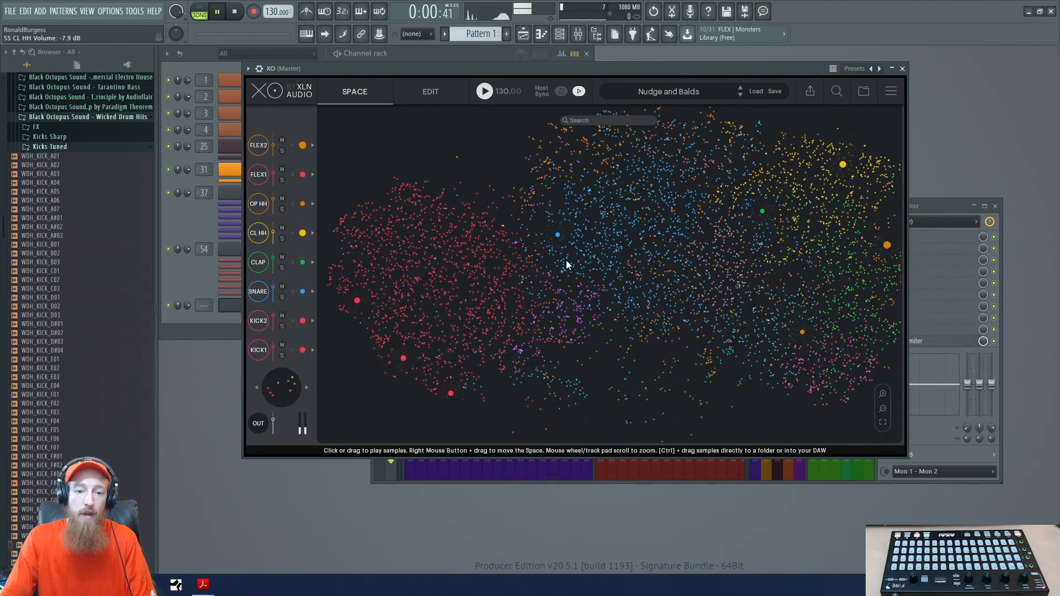
{"action": "key", "text": "space"}
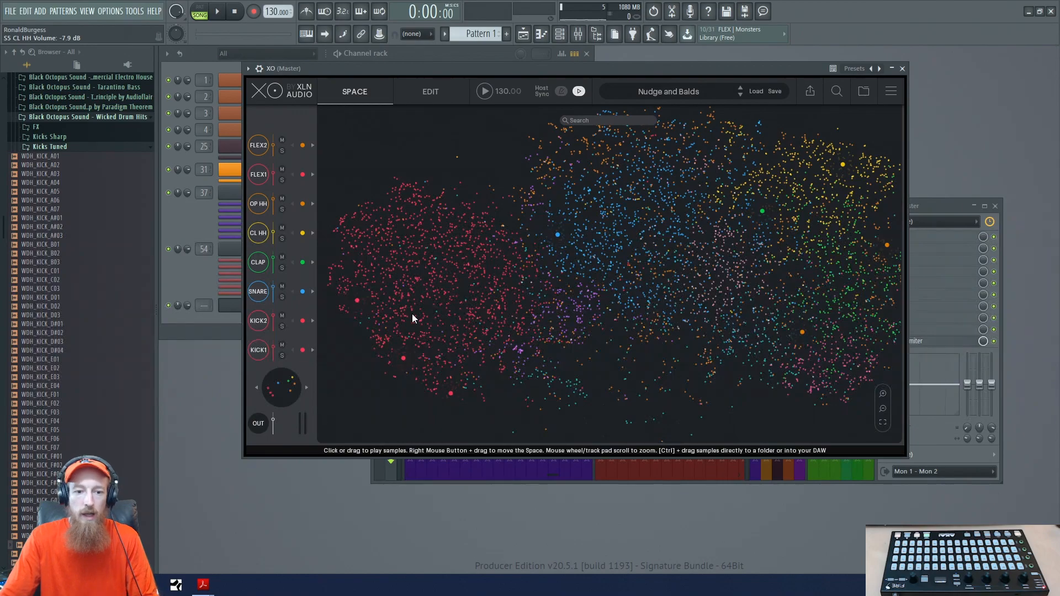
Step: Swap the whole kit's samples for the next similar ones and play the beat
{"action": "left_click", "coordinate": [307, 388]}
{"action": "key", "text": "space"}
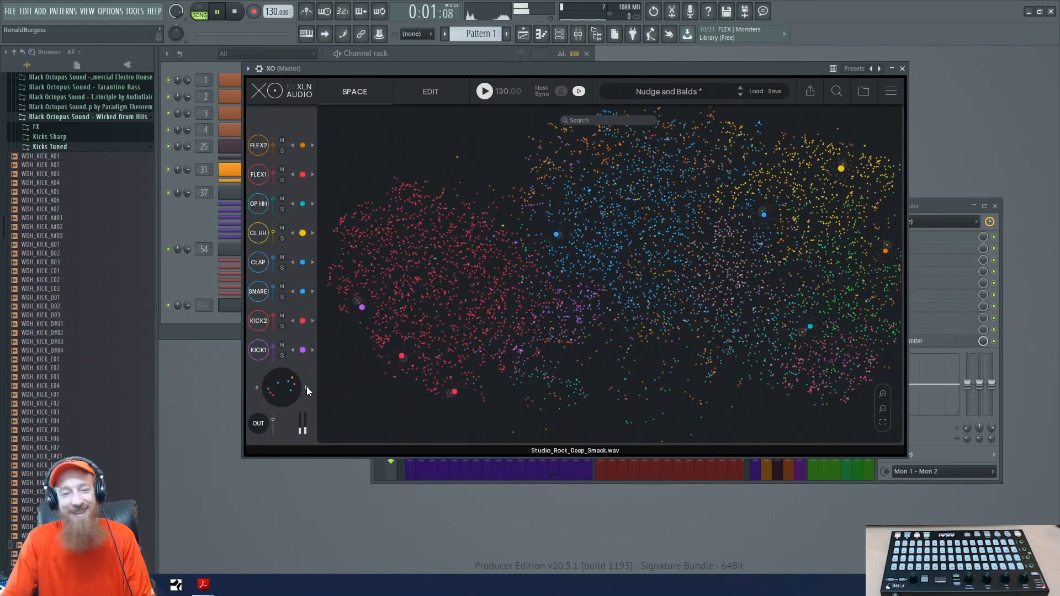
{"action": "key", "text": "space"}
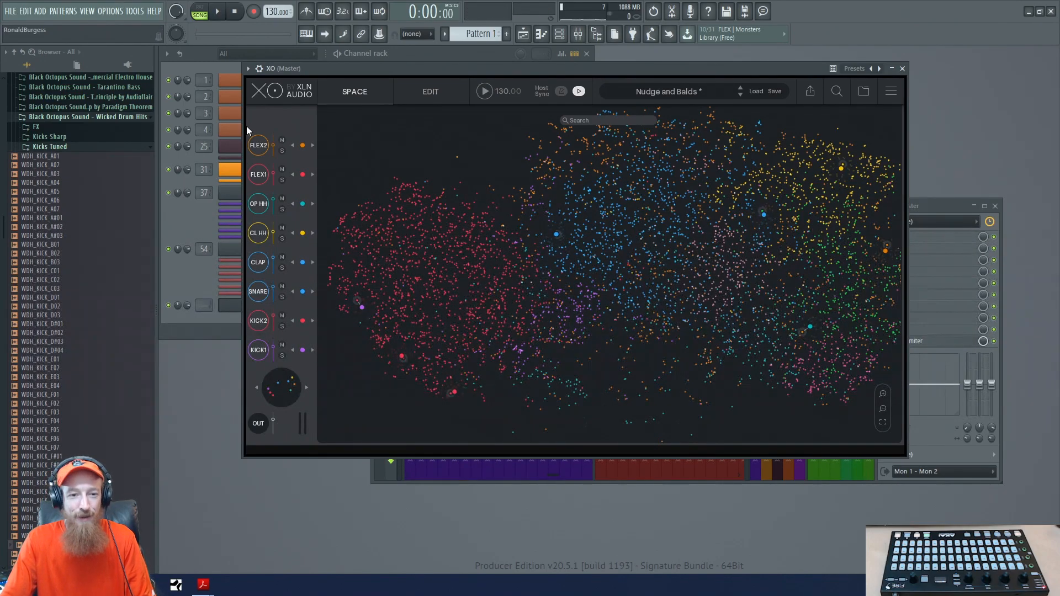
Step: Audition the FLEX2, FLEX1 and OP HH channel samples
{"action": "left_click", "coordinate": [259, 147]}
{"action": "left_click", "coordinate": [257, 184]}
{"action": "left_click", "coordinate": [262, 204]}
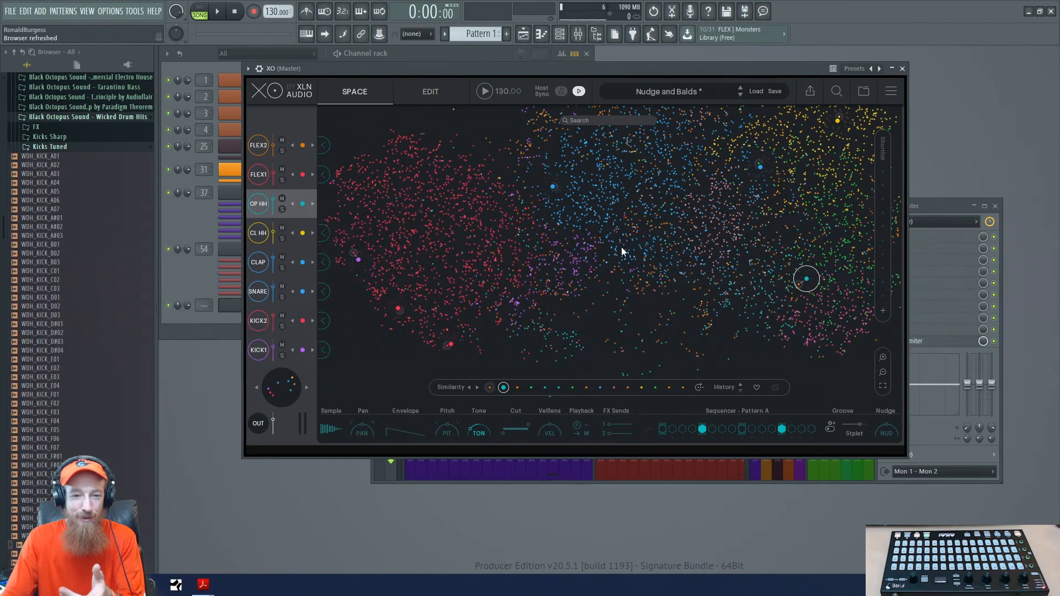
Step: Shift all kit samples to similar alternatives two more times while the beat plays, and stop playback
{"action": "key", "text": "space"}
{"action": "left_click", "coordinate": [307, 388]}
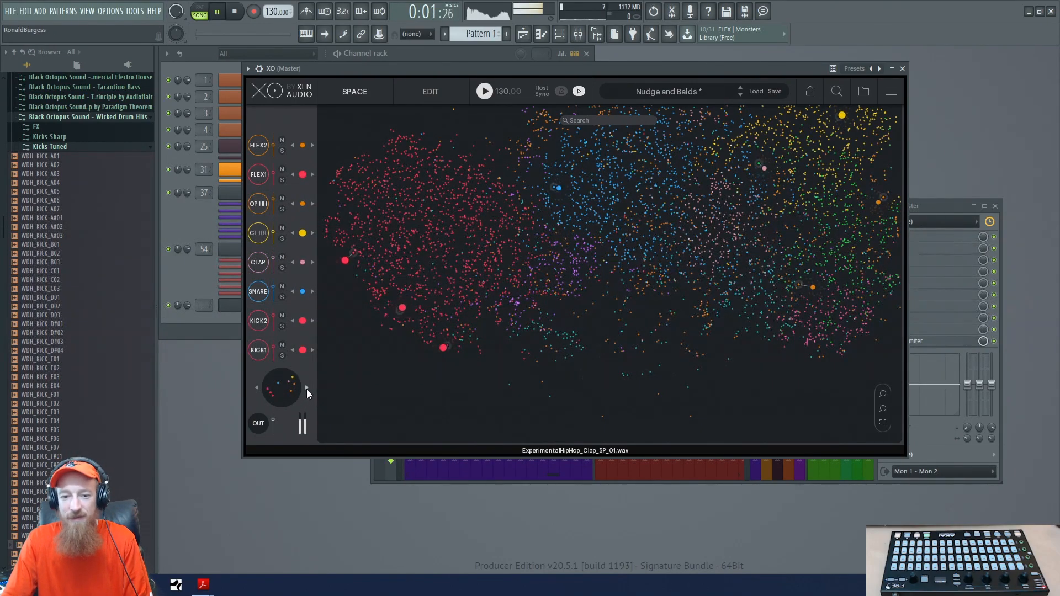
{"action": "left_click", "coordinate": [307, 389]}
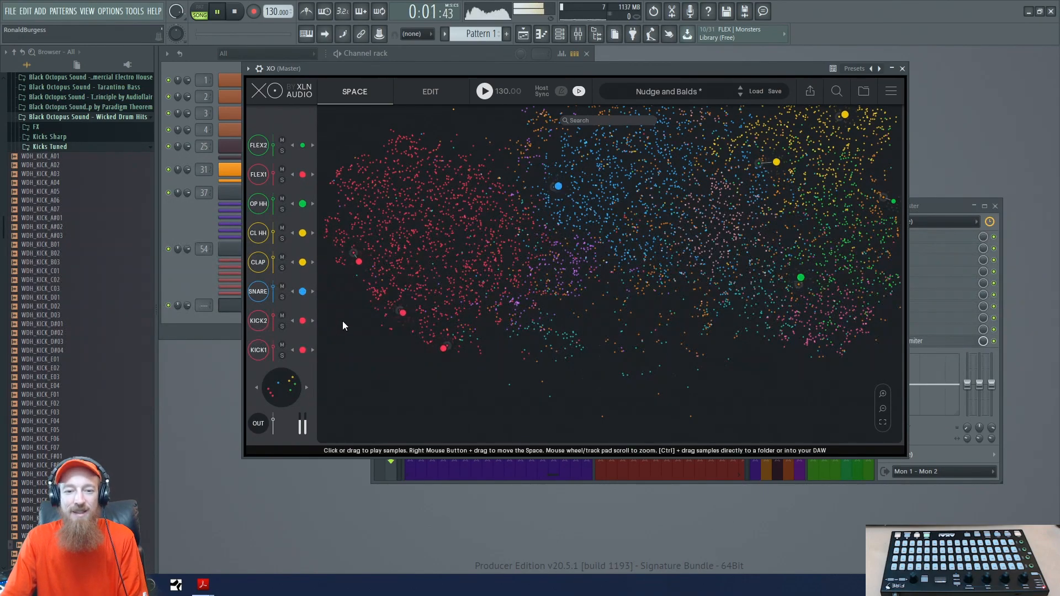
{"action": "key", "text": "space"}
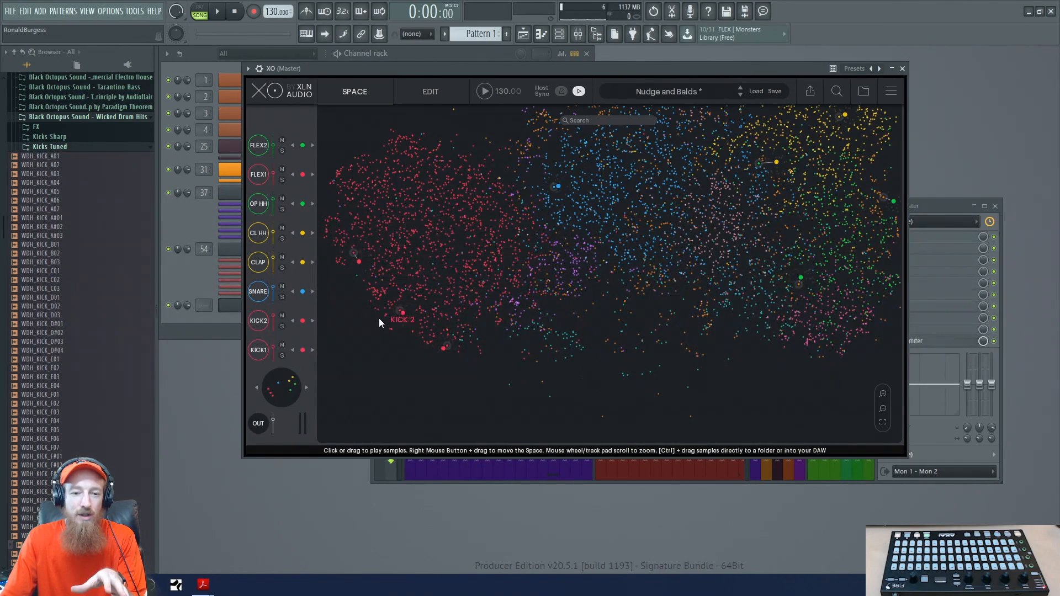
Step: Swap the KICK1 channel's sample for the next one in its similarity list
{"action": "left_click", "coordinate": [257, 351]}
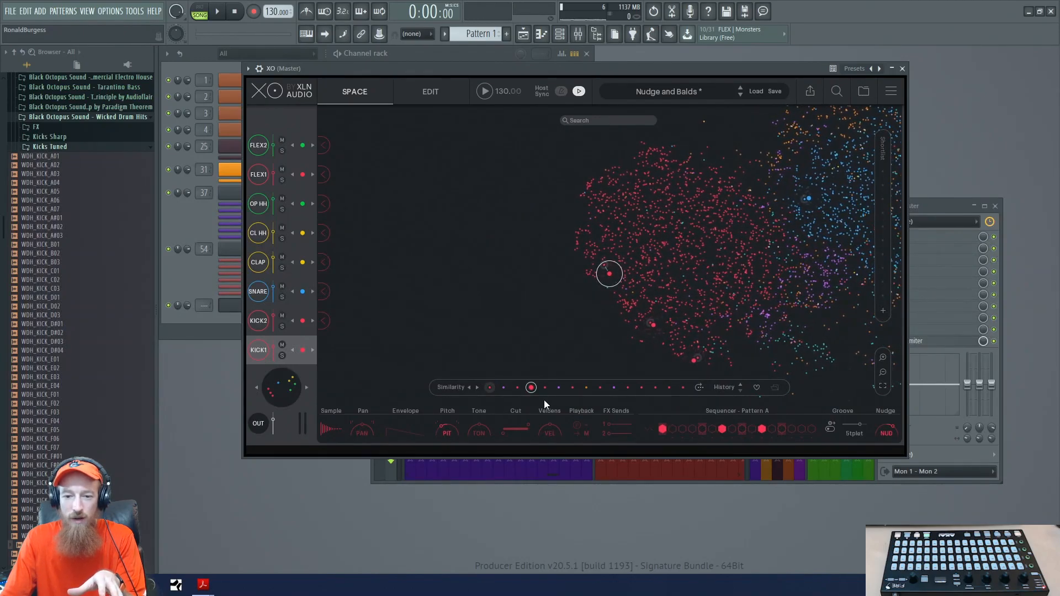
{"action": "left_click", "coordinate": [470, 387]}
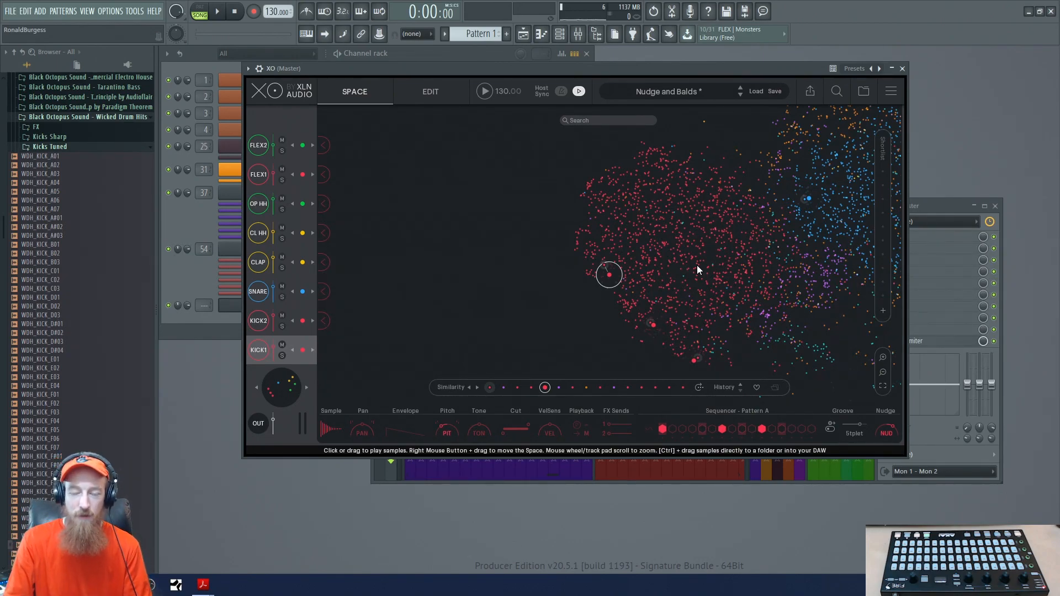
{"action": "left_click_drag", "start_coordinate": [714, 259], "coordinate": [549, 273]}
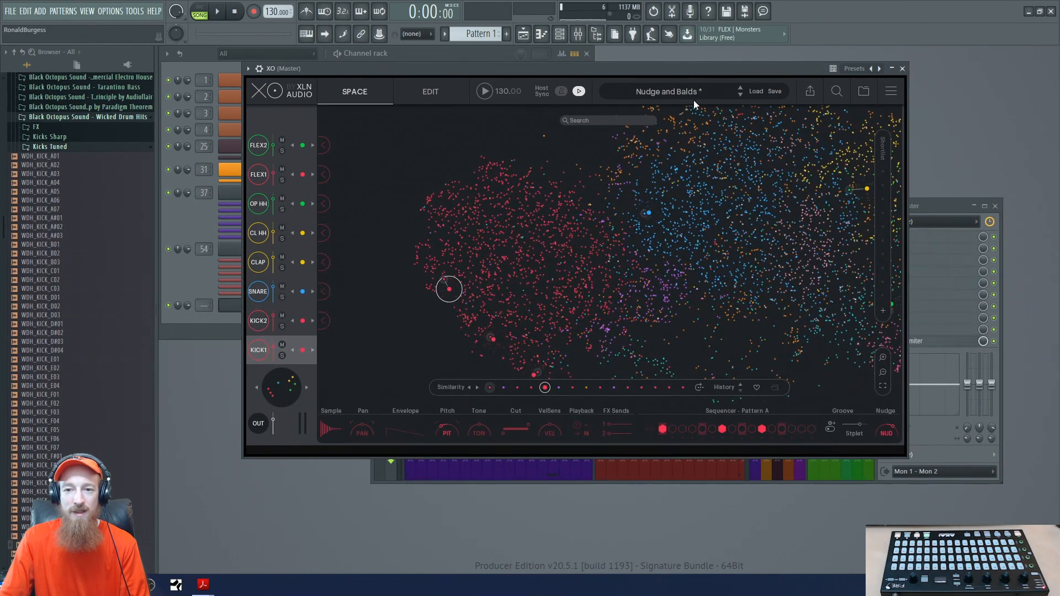
{"action": "left_click", "coordinate": [697, 92]}
{"action": "left_click", "coordinate": [697, 91]}
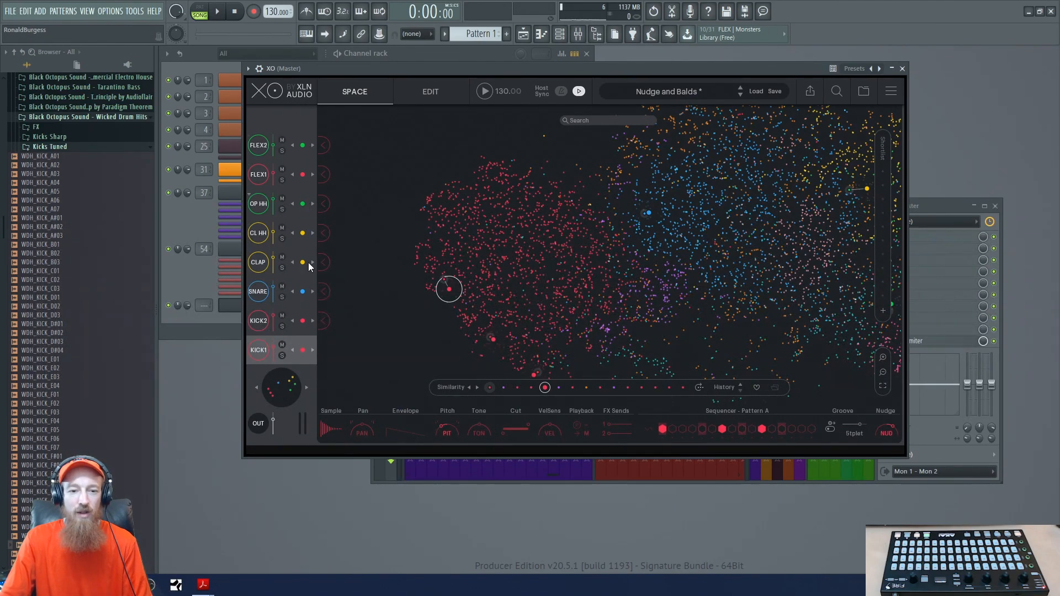
Step: Lock the KICK 1 and KICK 2 samples, and release the locks by unlocking all slots
{"action": "left_click", "coordinate": [249, 342]}
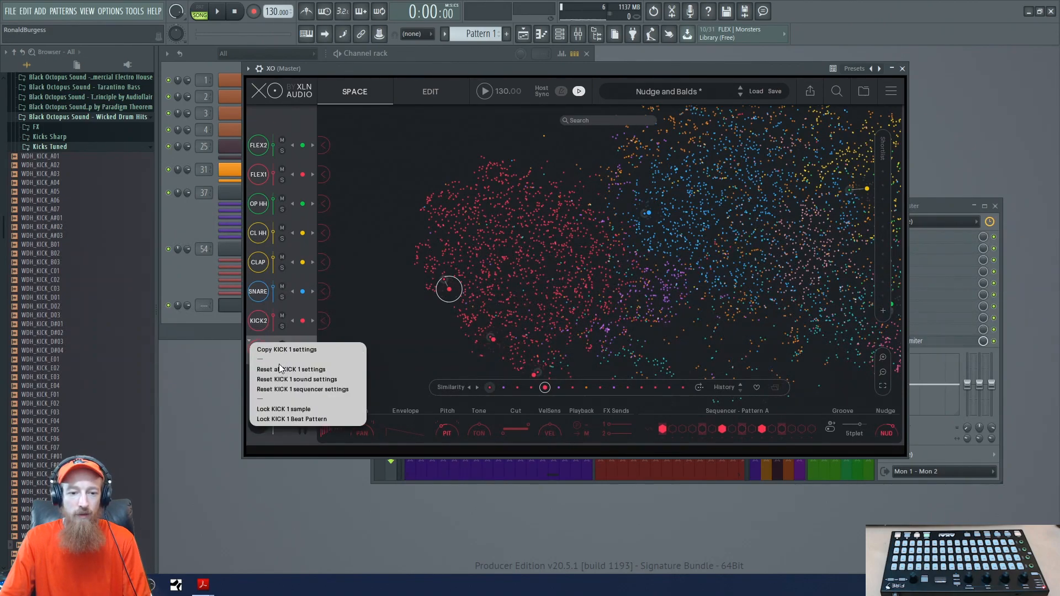
{"action": "left_click", "coordinate": [283, 409]}
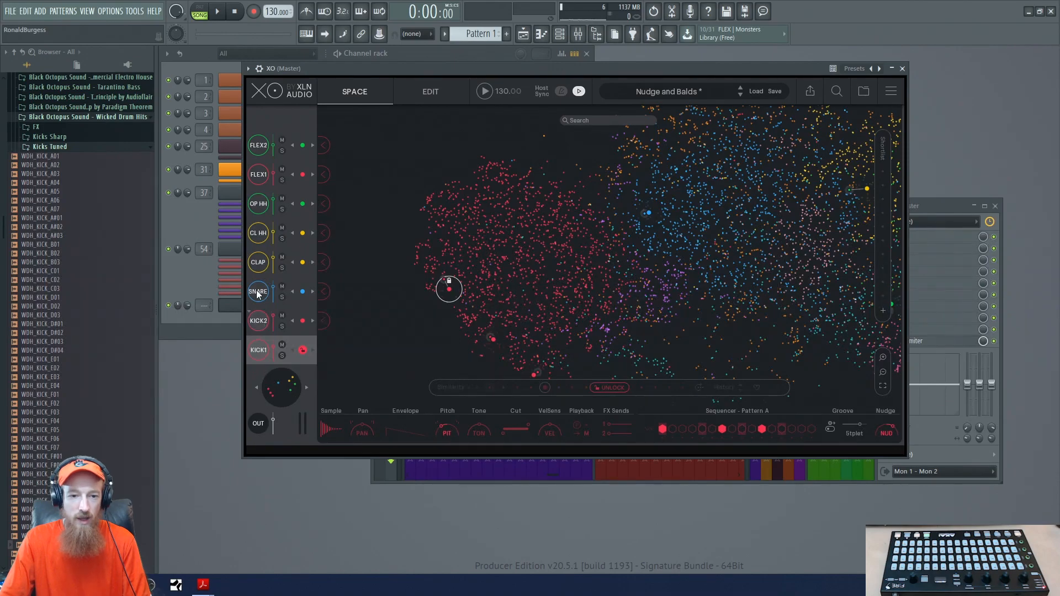
{"action": "left_click", "coordinate": [250, 313]}
{"action": "left_click", "coordinate": [281, 380]}
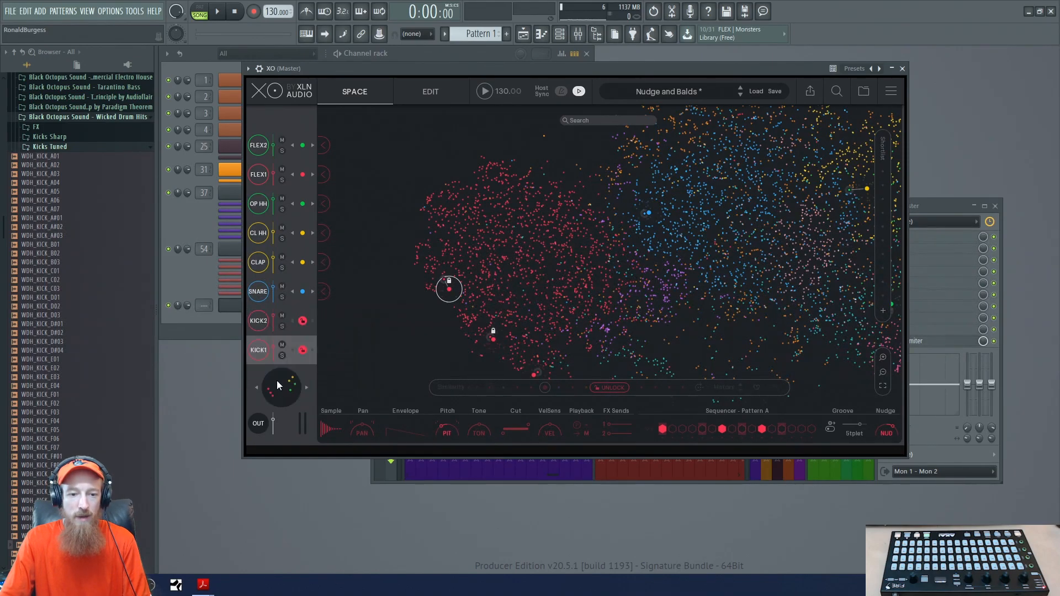
{"action": "right_click", "coordinate": [272, 385]}
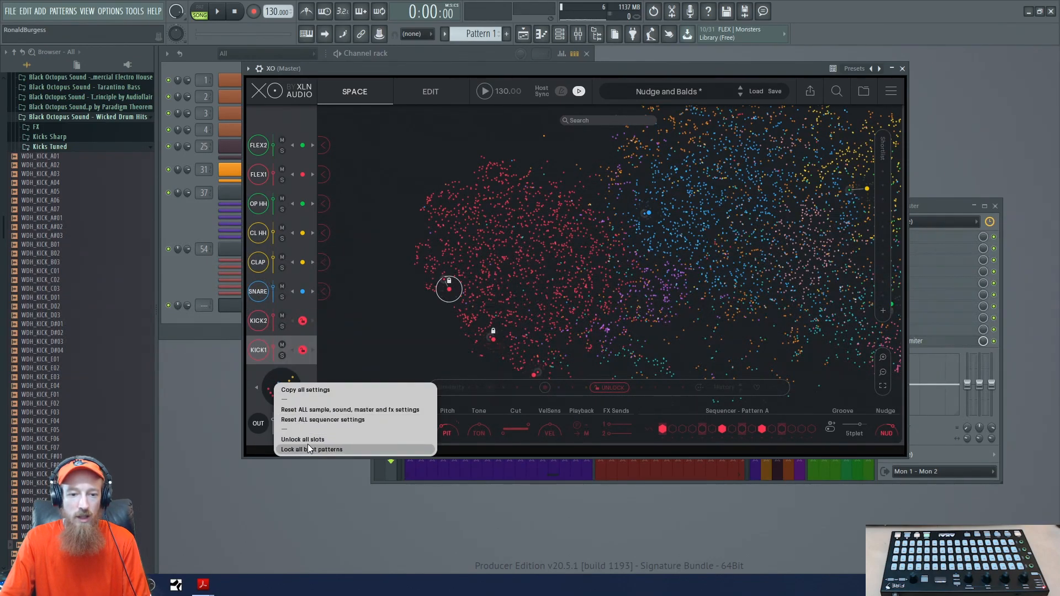
{"action": "left_click", "coordinate": [342, 439]}
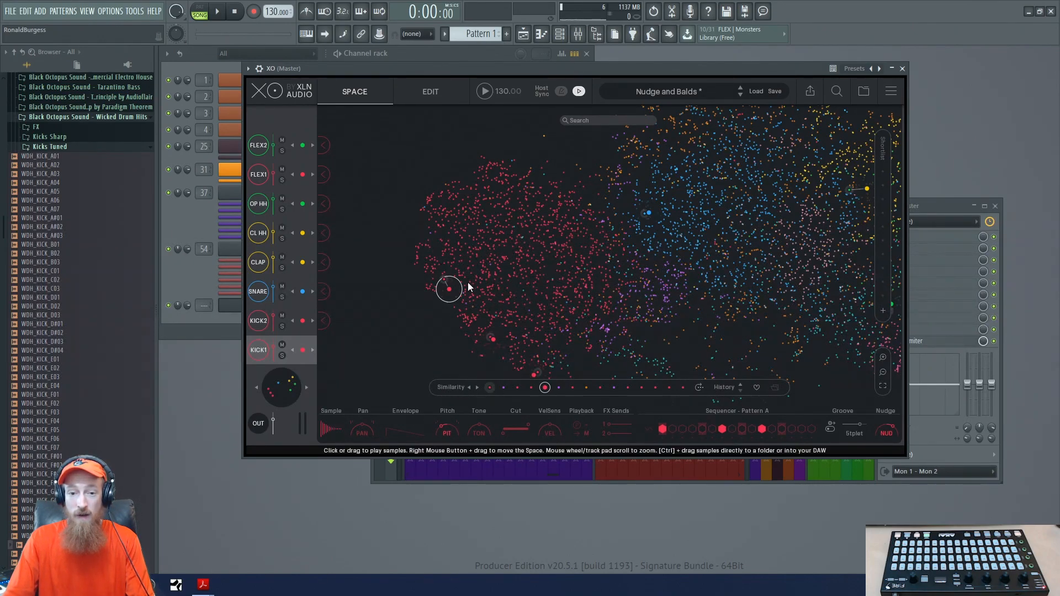
Step: Try several Beat Combiner patterns on the FLEX1 channel, ending on the second pattern extracted from presets
{"action": "left_click_drag", "start_coordinate": [604, 248], "coordinate": [559, 254]}
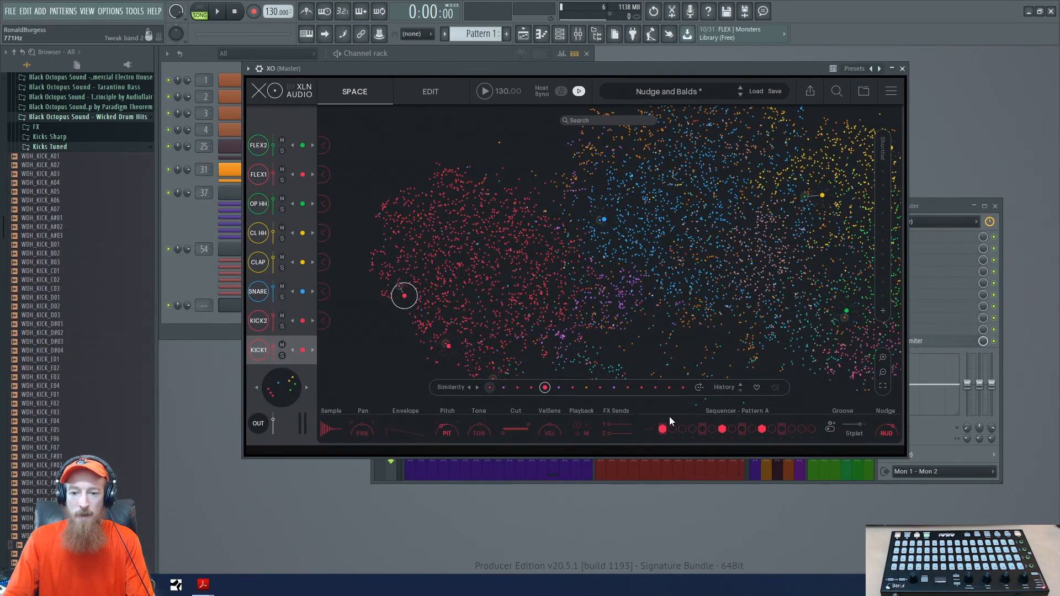
{"action": "left_click", "coordinate": [400, 98]}
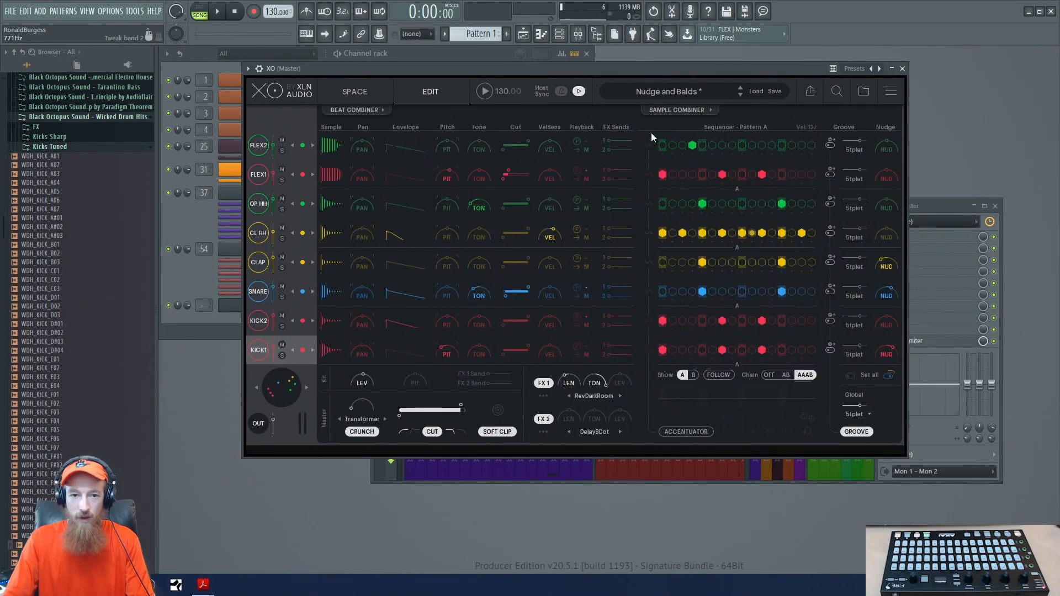
{"action": "left_click", "coordinate": [342, 112]}
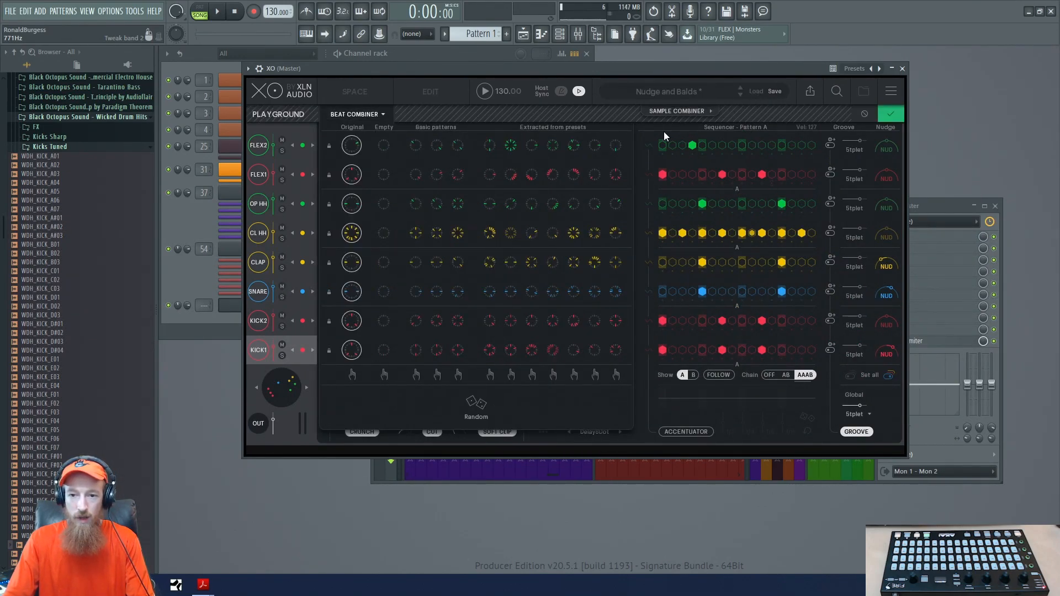
{"action": "left_click", "coordinate": [416, 174]}
{"action": "left_click", "coordinate": [437, 174]}
{"action": "left_click", "coordinate": [458, 174]}
{"action": "left_click", "coordinate": [489, 174]}
{"action": "left_click", "coordinate": [530, 174]}
{"action": "left_click", "coordinate": [511, 177]}
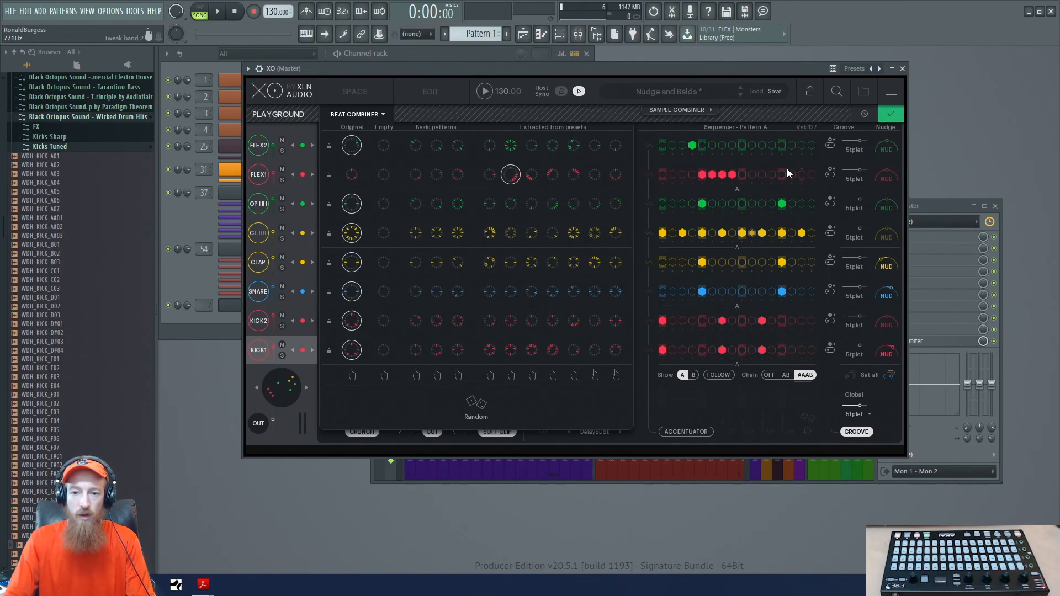
Step: Close the Beat Combiner, discard its pattern changes and return to the Space sample map
{"action": "left_click", "coordinate": [349, 113]}
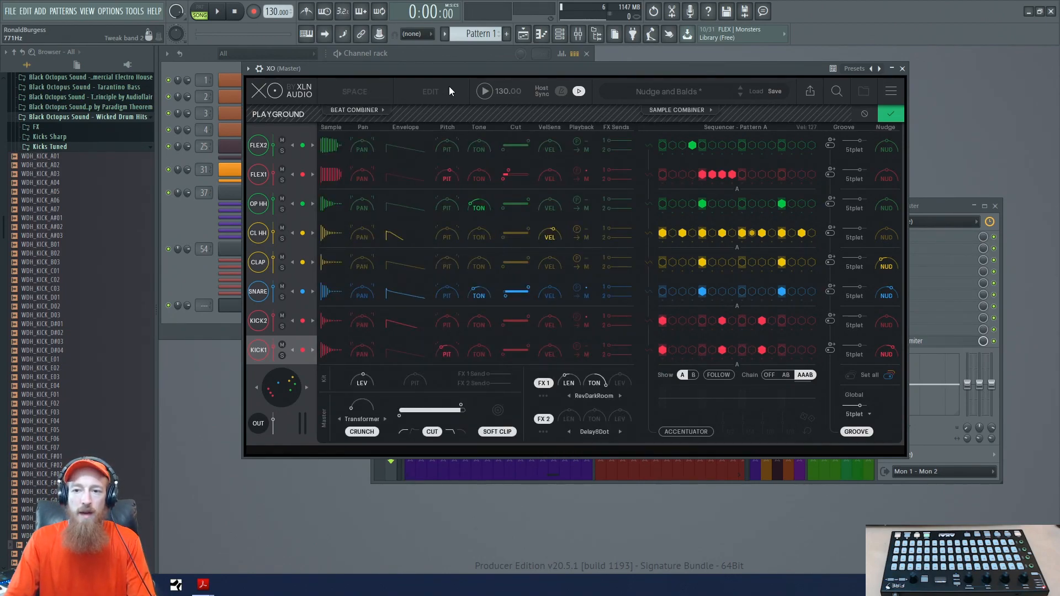
{"action": "left_click", "coordinate": [863, 113]}
{"action": "left_click", "coordinate": [355, 92]}
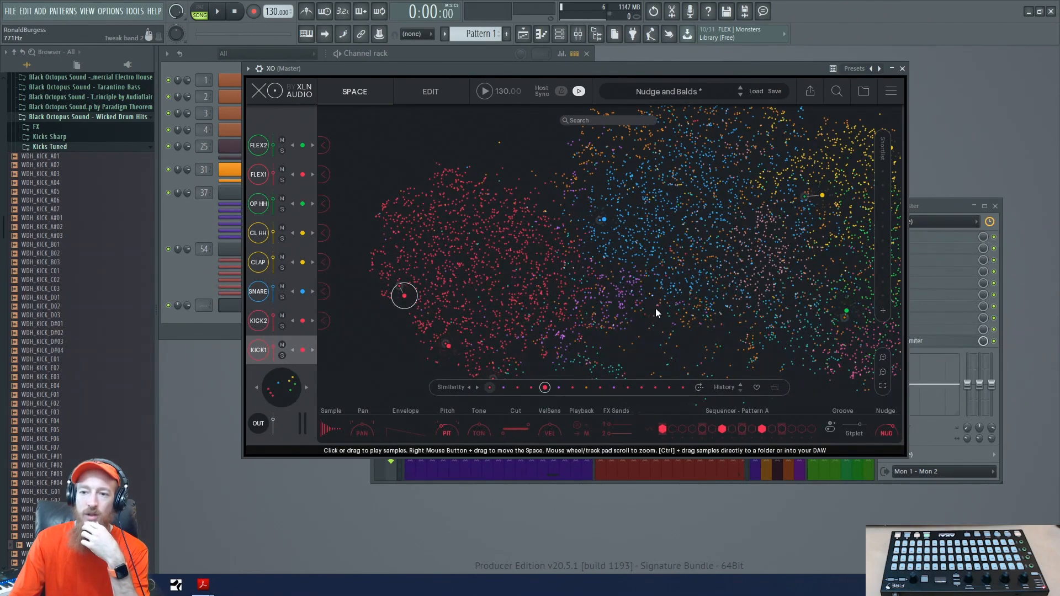
Step: Move through the KICK1 sample history to load FutureFunk&GlitchHop_DullKick_01_SP.wav
{"action": "left_click_drag", "start_coordinate": [654, 301], "coordinate": [621, 259]}
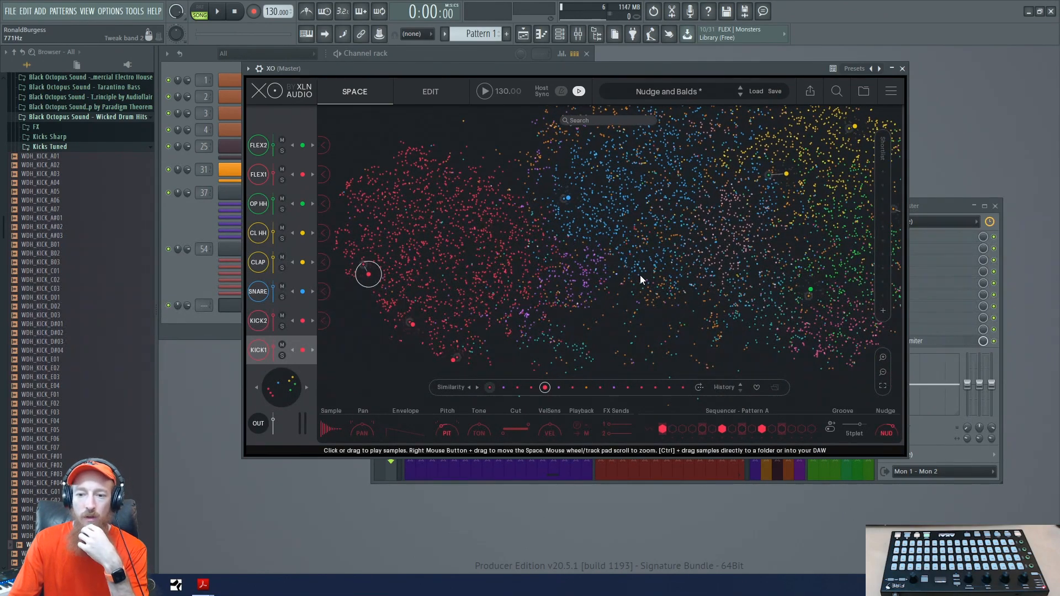
{"action": "left_click", "coordinate": [739, 383]}
{"action": "left_click", "coordinate": [739, 384]}
{"action": "left_click", "coordinate": [740, 384]}
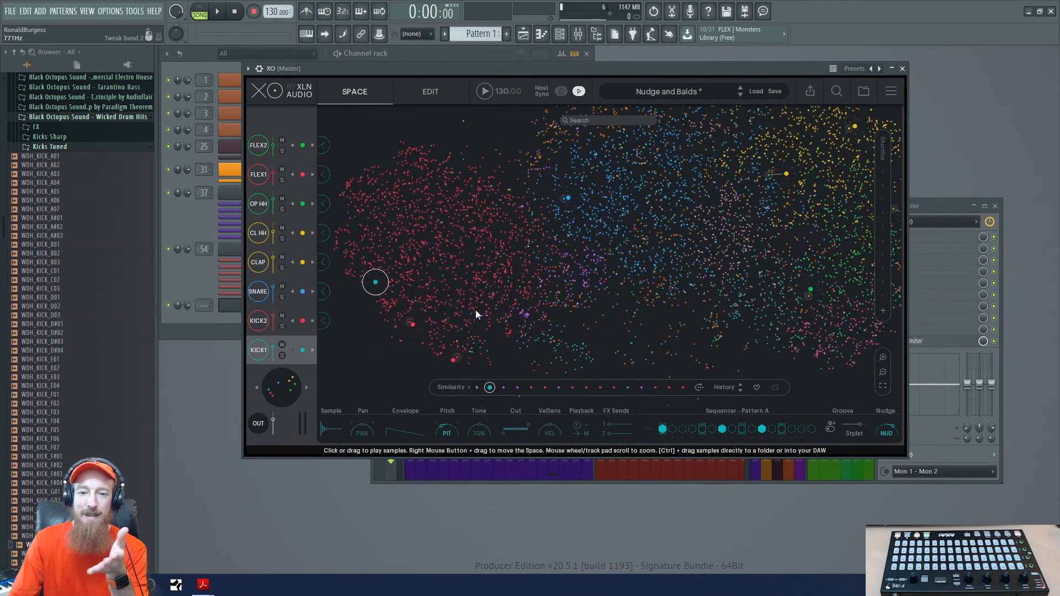
{"action": "left_click", "coordinate": [740, 390]}
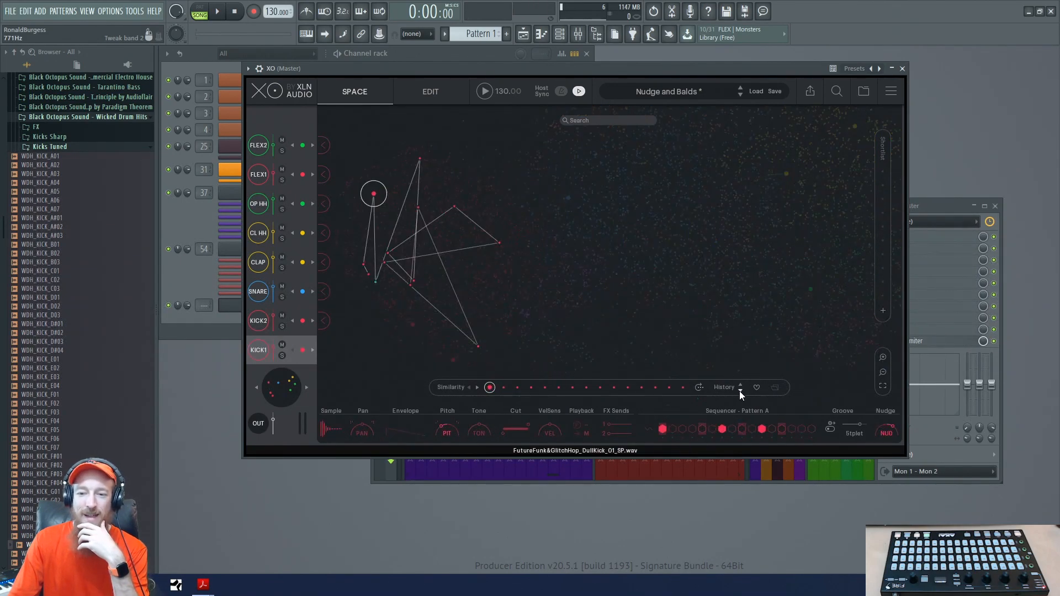
{"action": "left_click", "coordinate": [415, 100]}
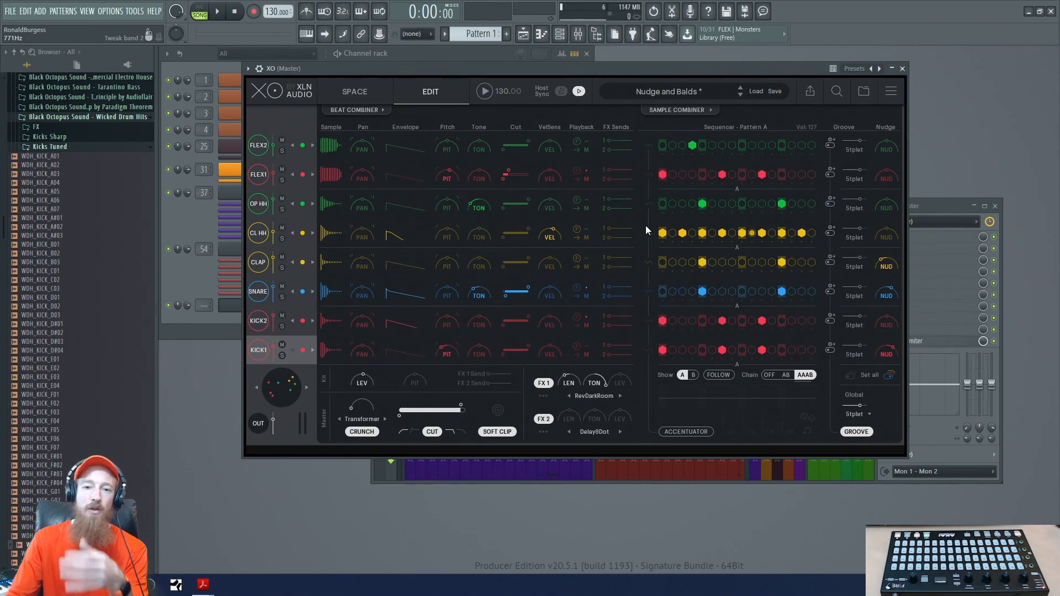
{"action": "left_click", "coordinate": [375, 97]}
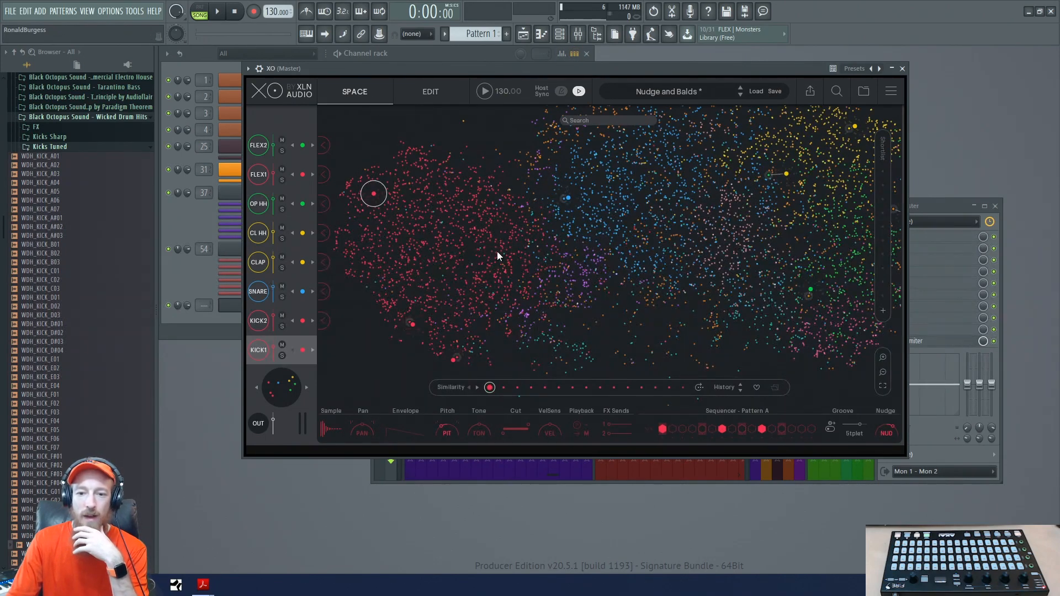
{"action": "left_click_drag", "start_coordinate": [610, 247], "coordinate": [590, 270]}
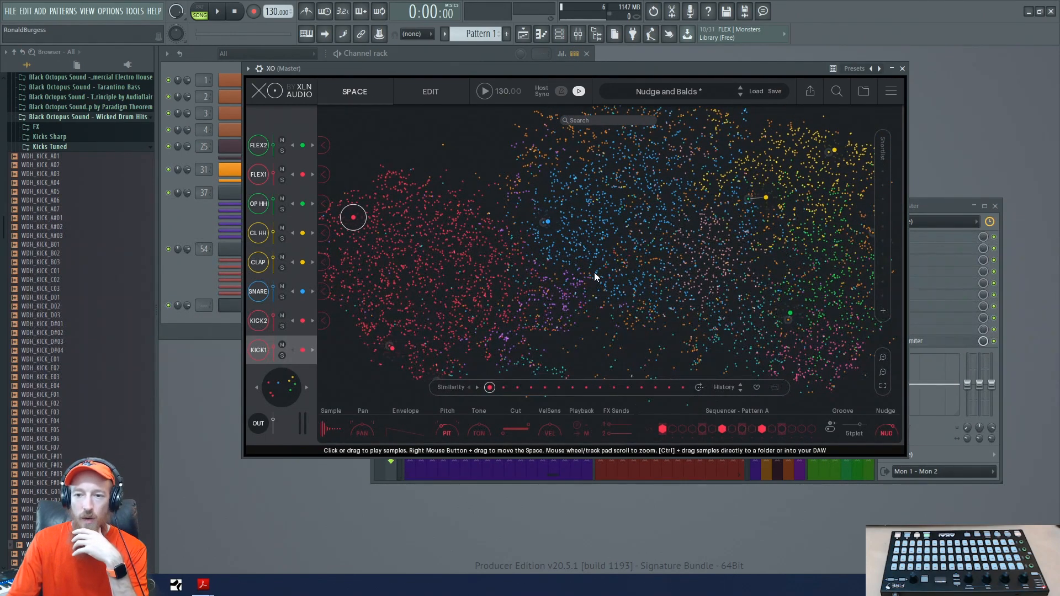
{"action": "left_click_drag", "start_coordinate": [450, 225], "coordinate": [468, 224]}
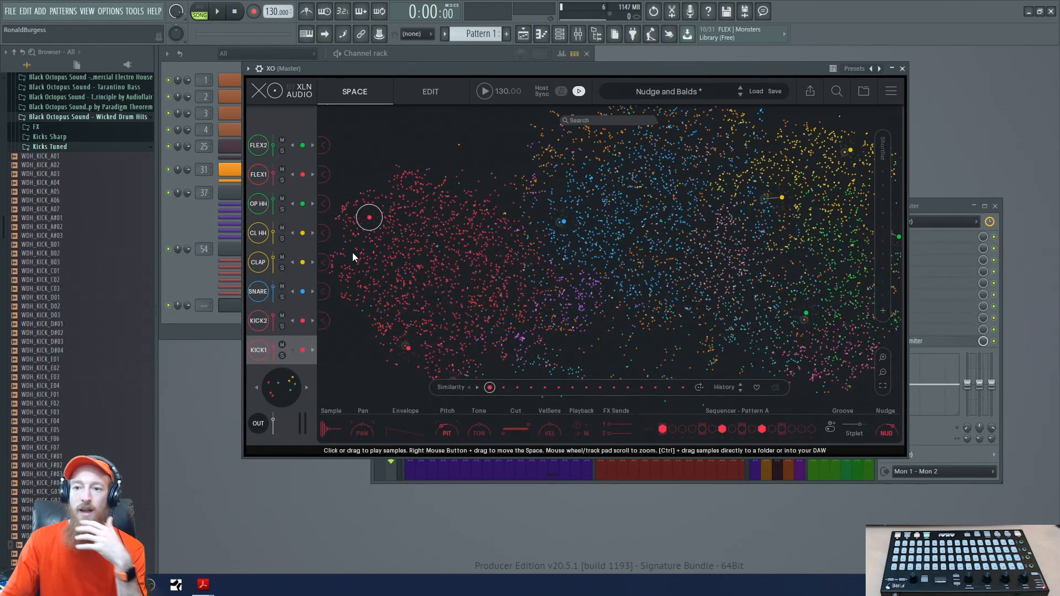
Step: Export the beat as MIDI onto the XO channel and move the plugin window clear of the channel rack
{"action": "left_click", "coordinate": [809, 93]}
{"action": "left_click_drag", "start_coordinate": [490, 116], "coordinate": [655, 114]}
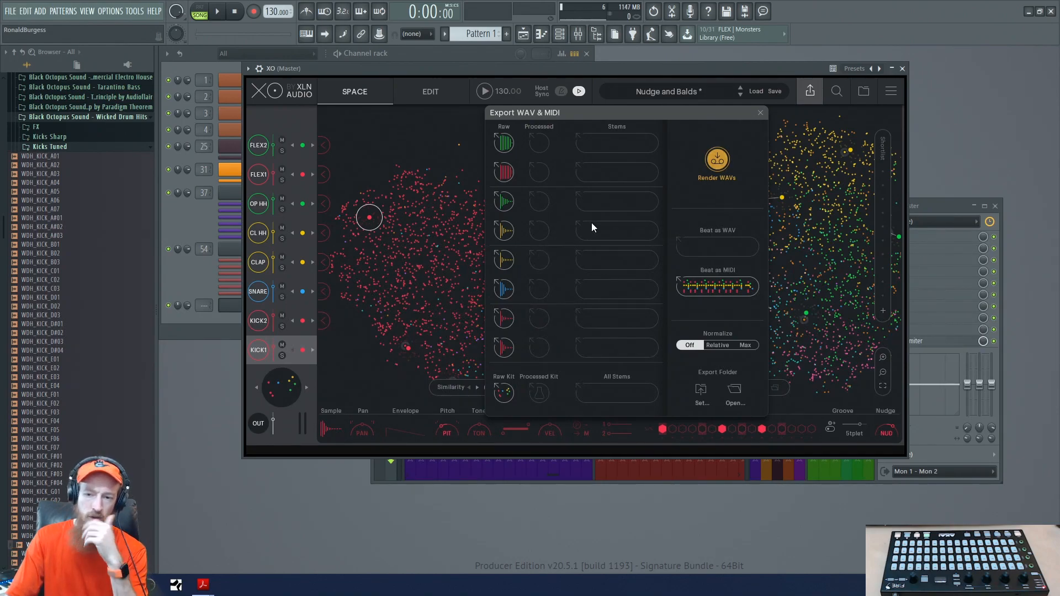
{"action": "left_click_drag", "start_coordinate": [709, 289], "coordinate": [228, 304]}
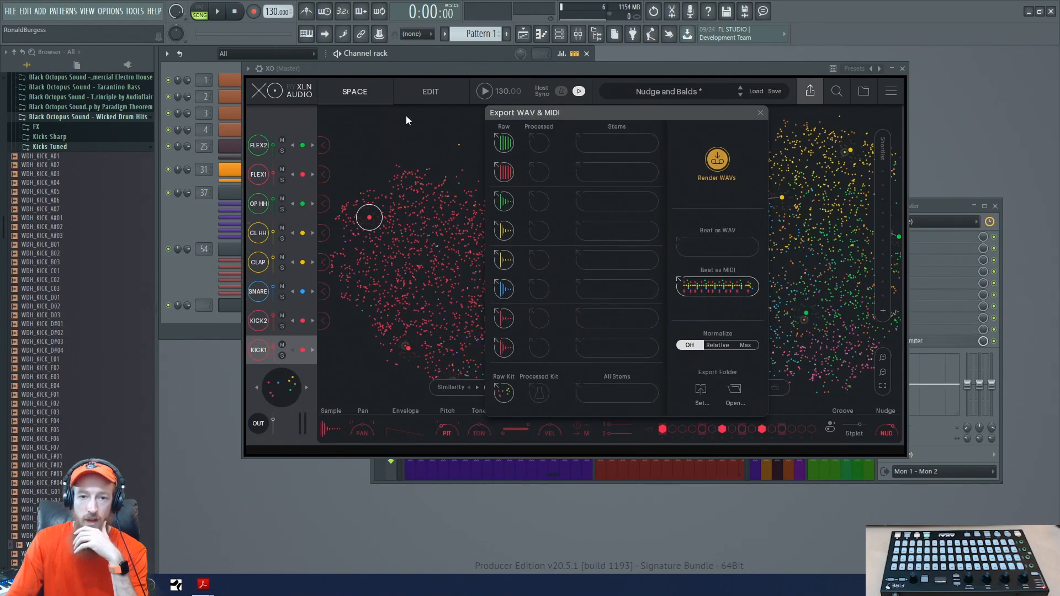
{"action": "left_click_drag", "start_coordinate": [439, 65], "coordinate": [598, 63]}
Step: Open the XO channel's piano roll and examine the exported beat's notes
{"action": "left_click", "coordinate": [360, 307]}
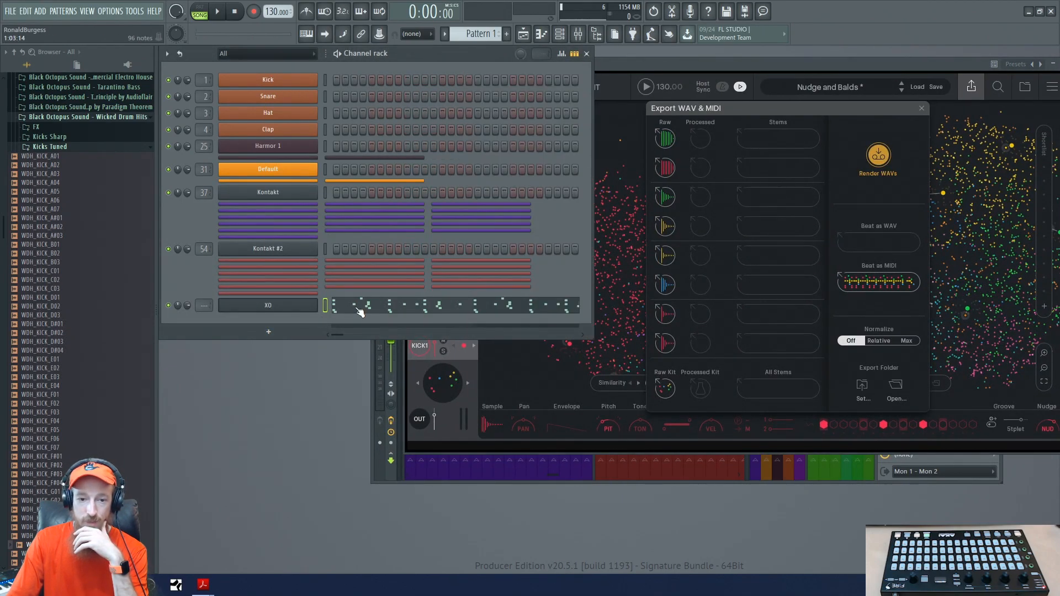
{"action": "left_click", "coordinate": [360, 309]}
{"action": "left_click", "coordinate": [415, 310]}
{"action": "scroll", "coordinate": [568, 295], "scroll_direction": "up", "scroll_amount": 1}
{"action": "scroll", "coordinate": [573, 303], "scroll_direction": "down", "scroll_amount": 4}
{"action": "scroll", "coordinate": [577, 310], "scroll_direction": "down", "scroll_amount": 5}
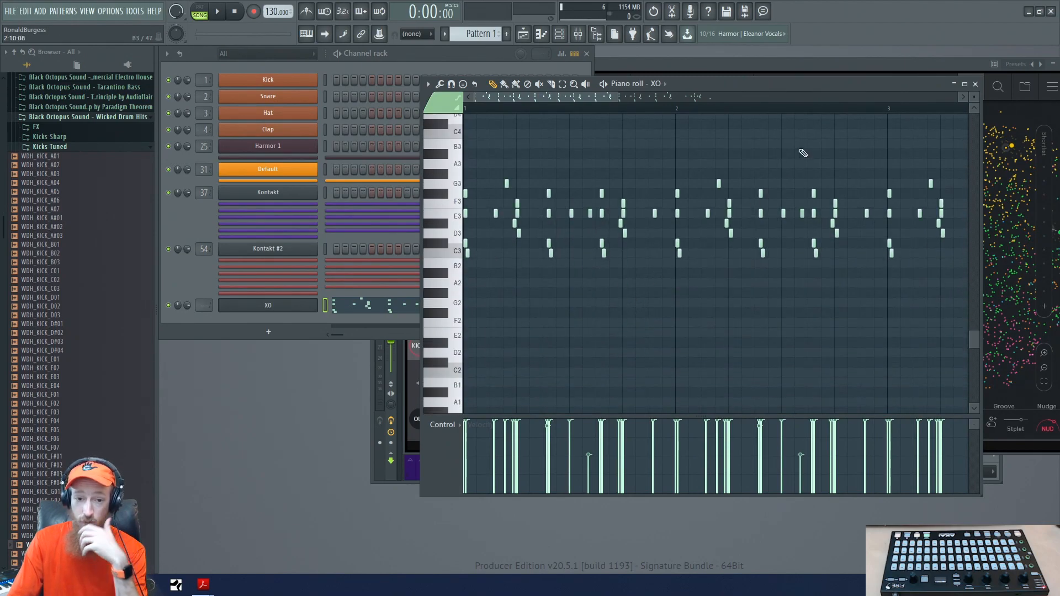
Step: Cut the MIDI notes from the XO channel and close XO's WAV & MIDI export window
{"action": "left_click", "coordinate": [289, 301]}
{"action": "right_click", "coordinate": [316, 300]}
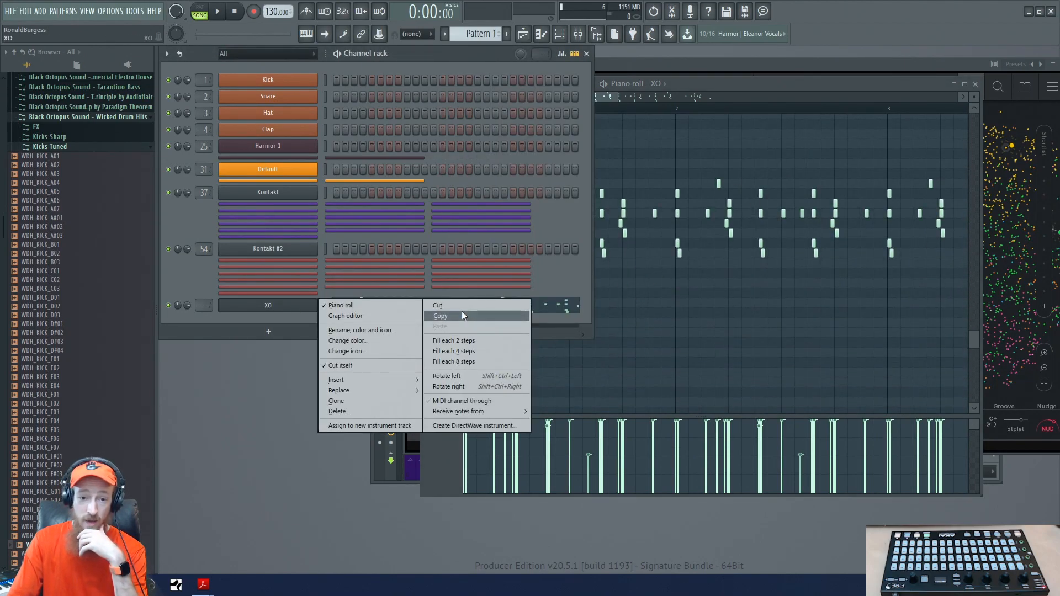
{"action": "left_click", "coordinate": [461, 310]}
{"action": "left_click", "coordinate": [893, 66]}
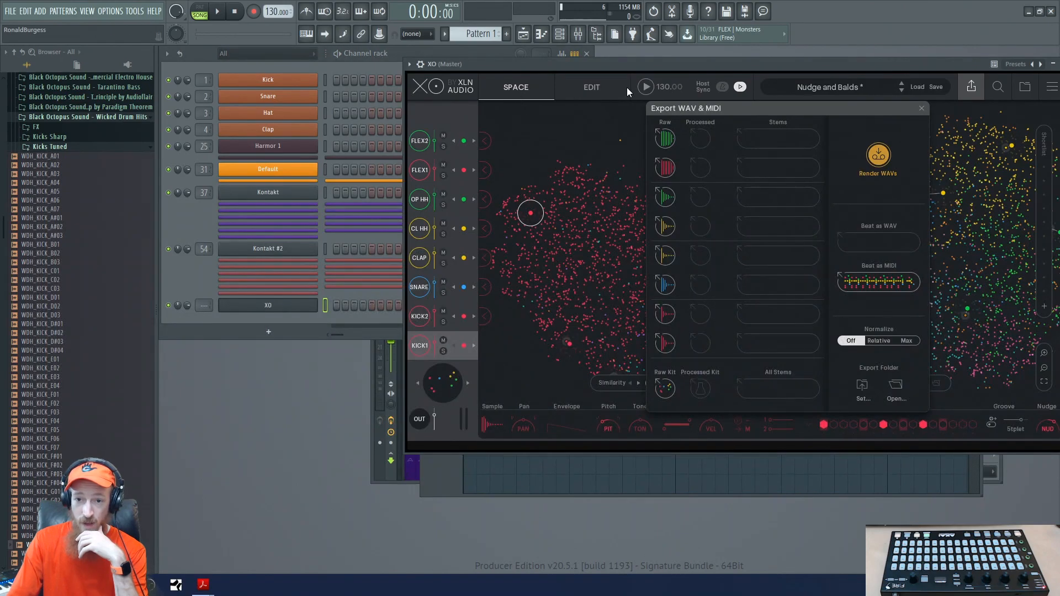
{"action": "left_click", "coordinate": [920, 108]}
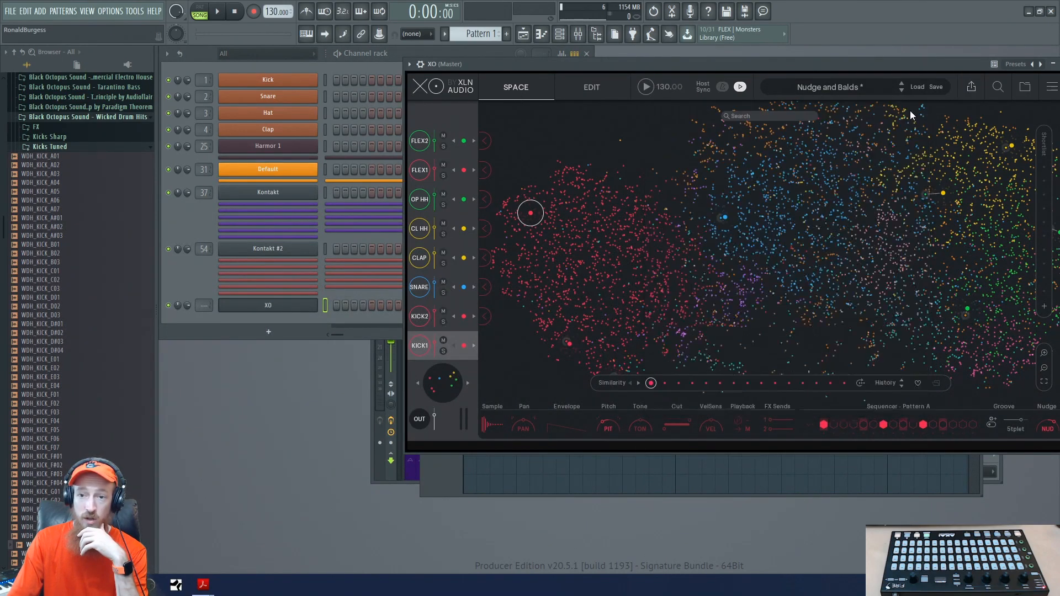
Step: Toggle XO's host playback sync off, on and off again, and turn off its host tempo sync
{"action": "left_click", "coordinate": [739, 88]}
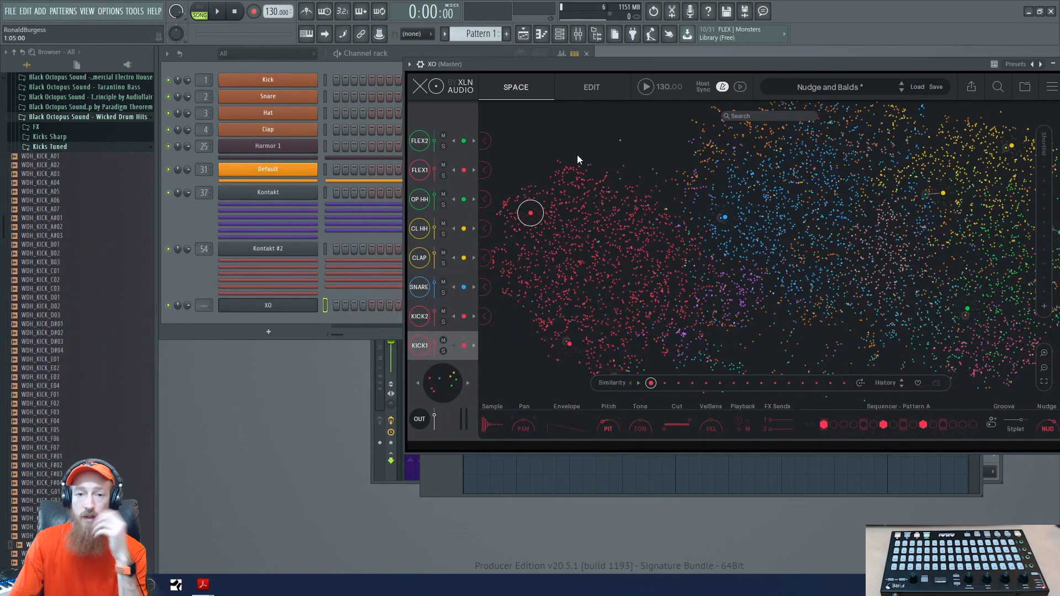
{"action": "left_click", "coordinate": [232, 185]}
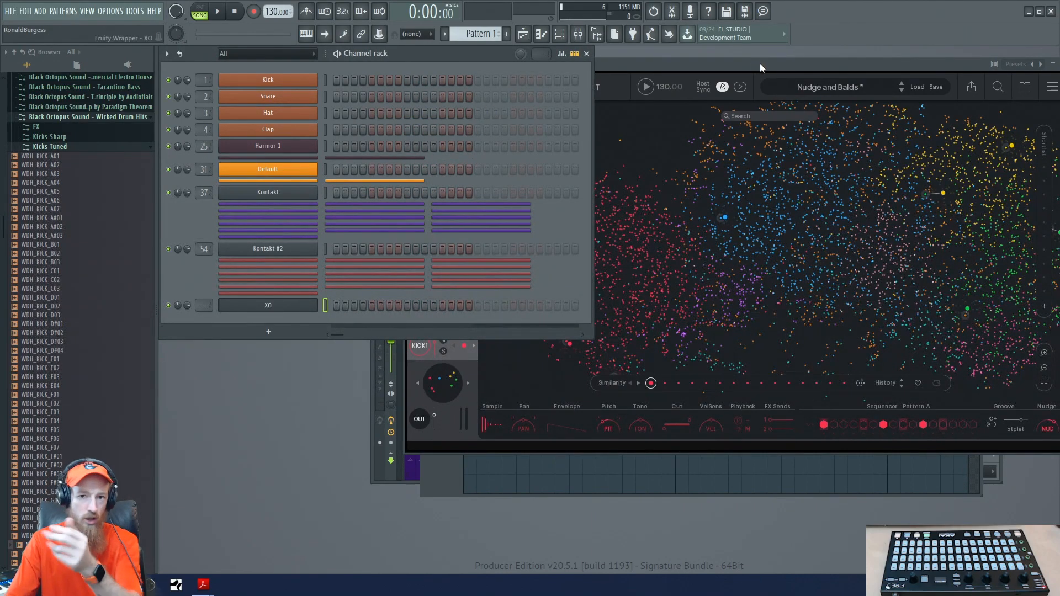
{"action": "left_click", "coordinate": [743, 86]}
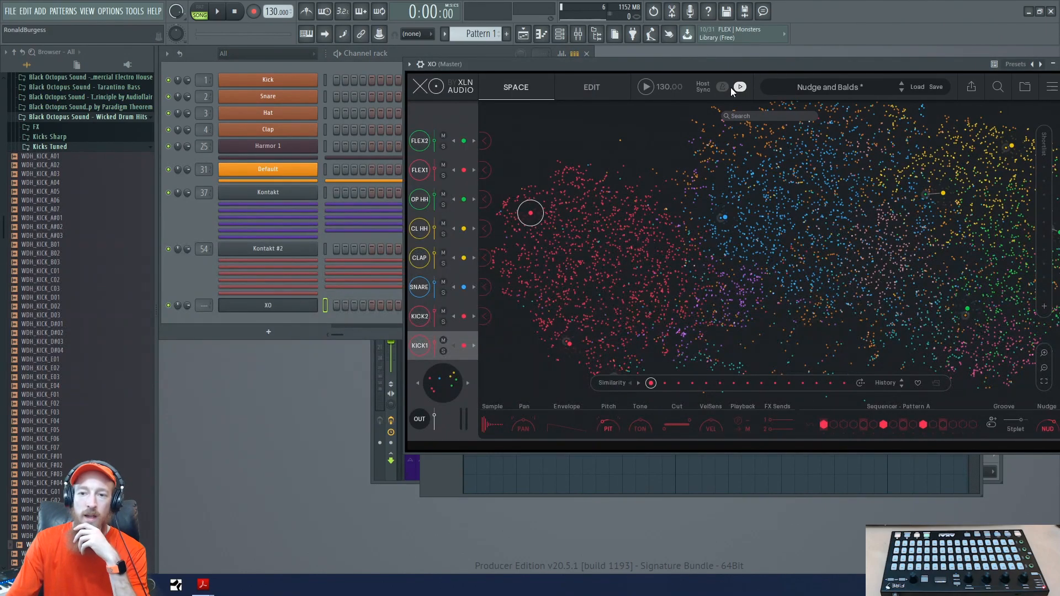
{"action": "left_click", "coordinate": [723, 86]}
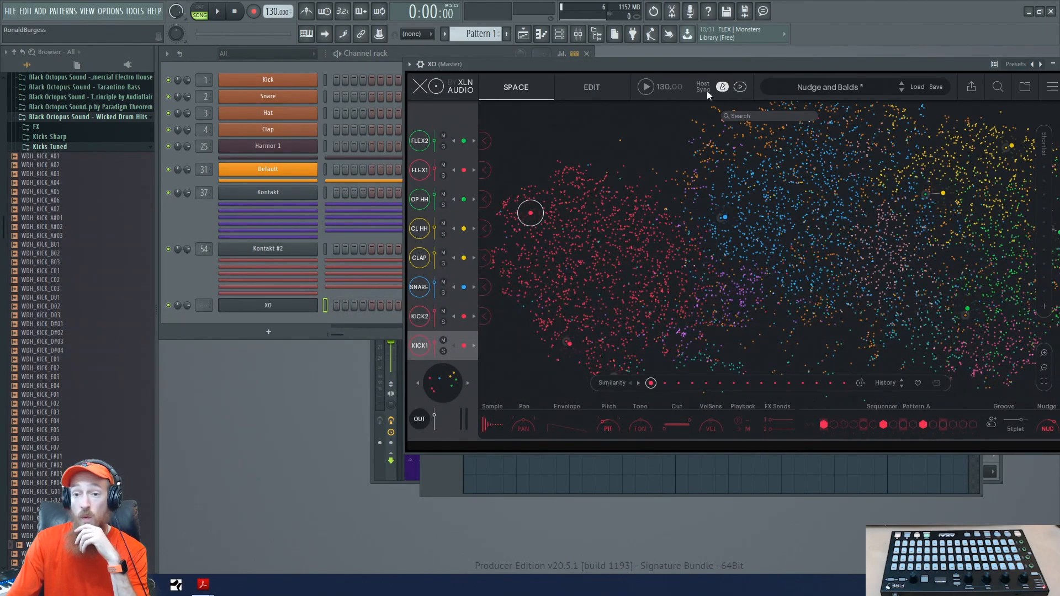
{"action": "left_click_drag", "start_coordinate": [779, 65], "coordinate": [677, 62]}
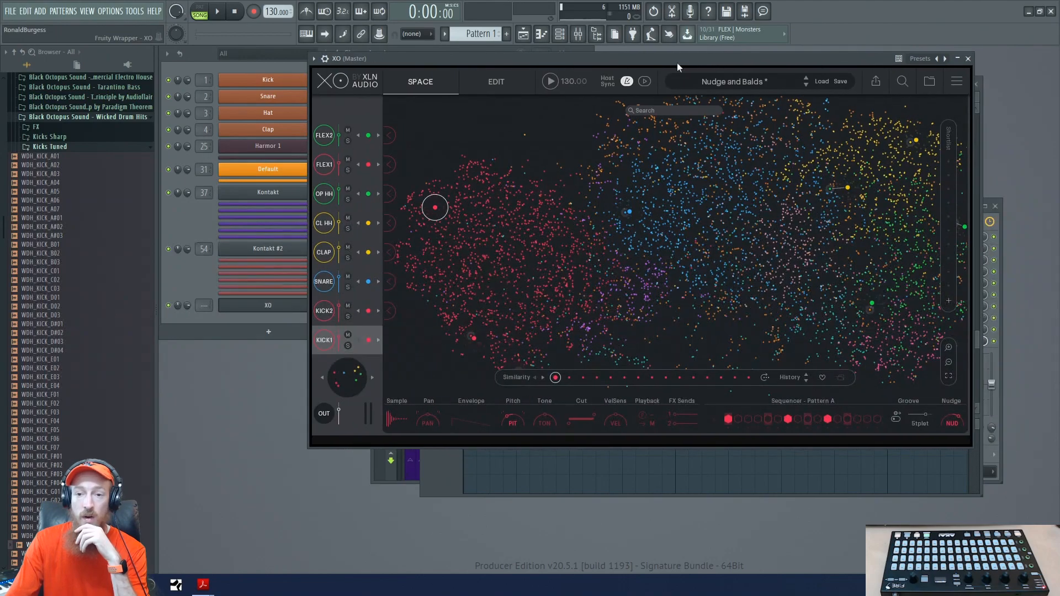
{"action": "left_click", "coordinate": [627, 83]}
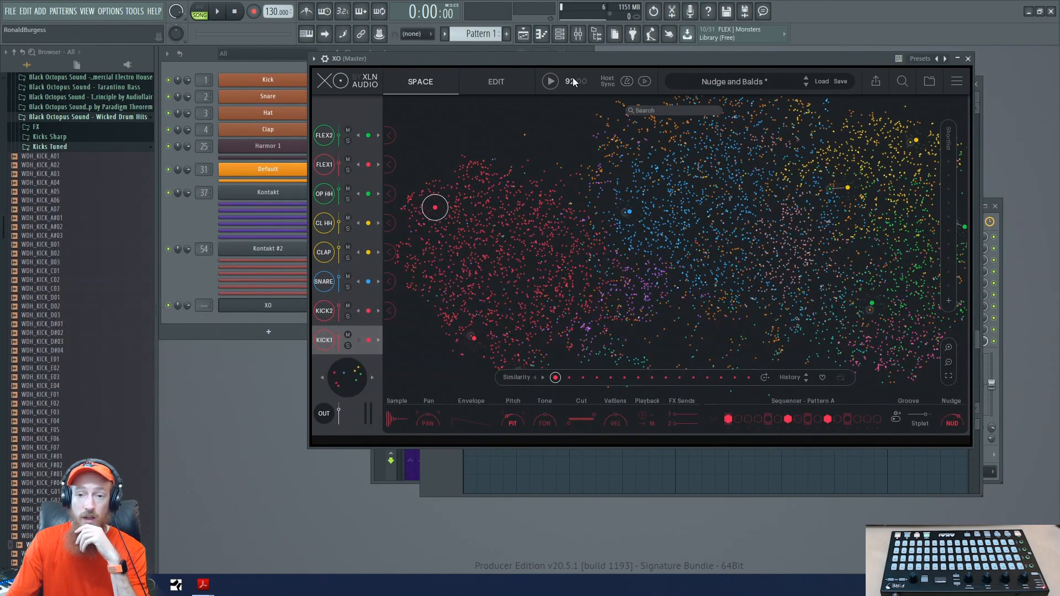
Step: Play the current beat briefly, and switch to the Off Beat Hat preset with host tempo sync turned on
{"action": "left_click", "coordinate": [551, 82]}
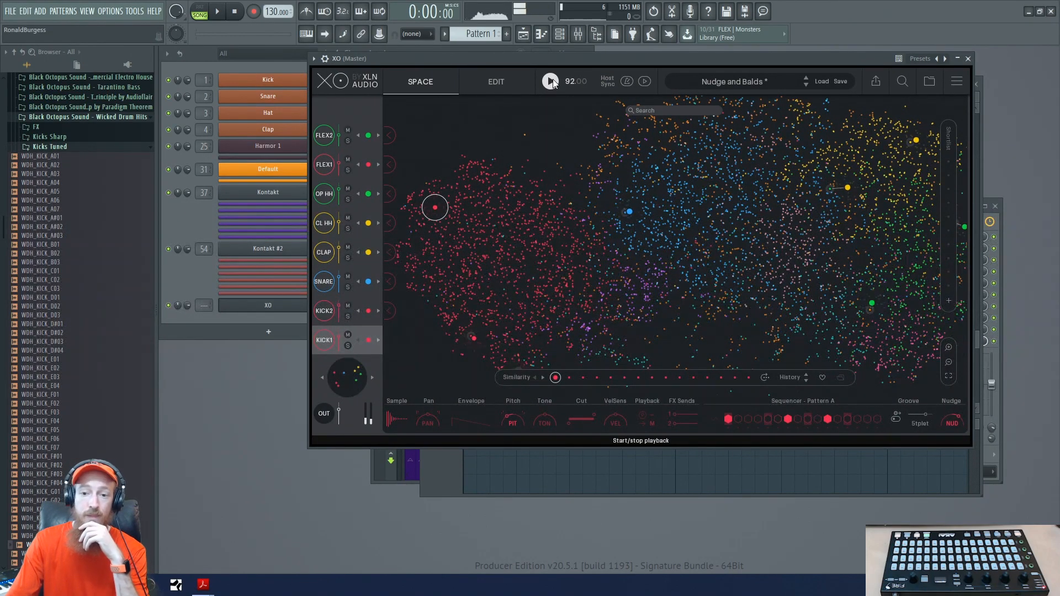
{"action": "left_click", "coordinate": [551, 81]}
{"action": "left_click", "coordinate": [804, 81]}
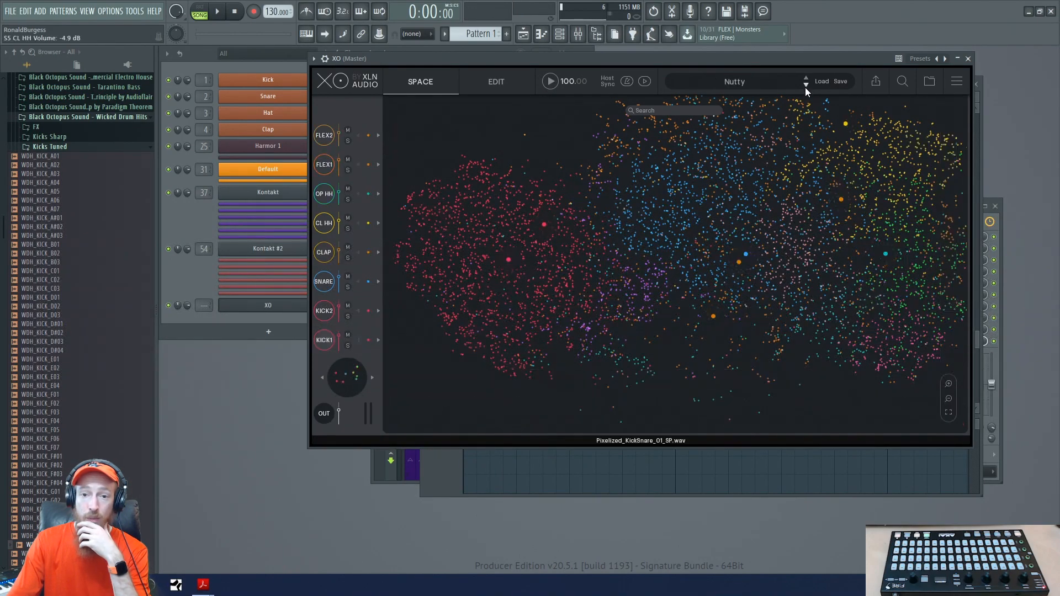
{"action": "left_click", "coordinate": [626, 81]}
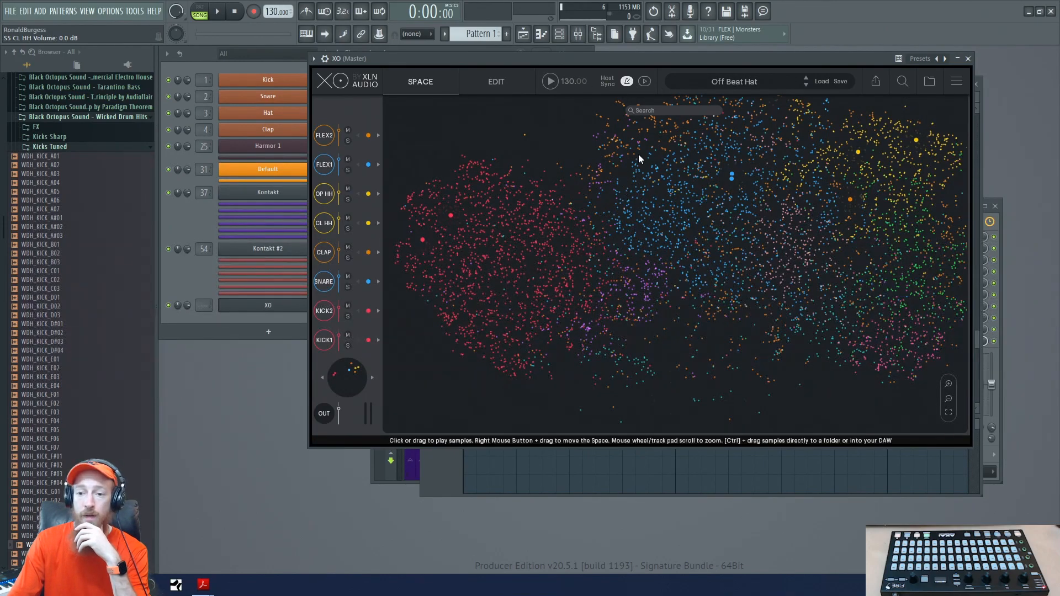
Step: Export the Off Beat Hat preset's raw kit from XO into the FL Studio channel rack as separate sample channels
{"action": "left_click", "coordinate": [301, 308]}
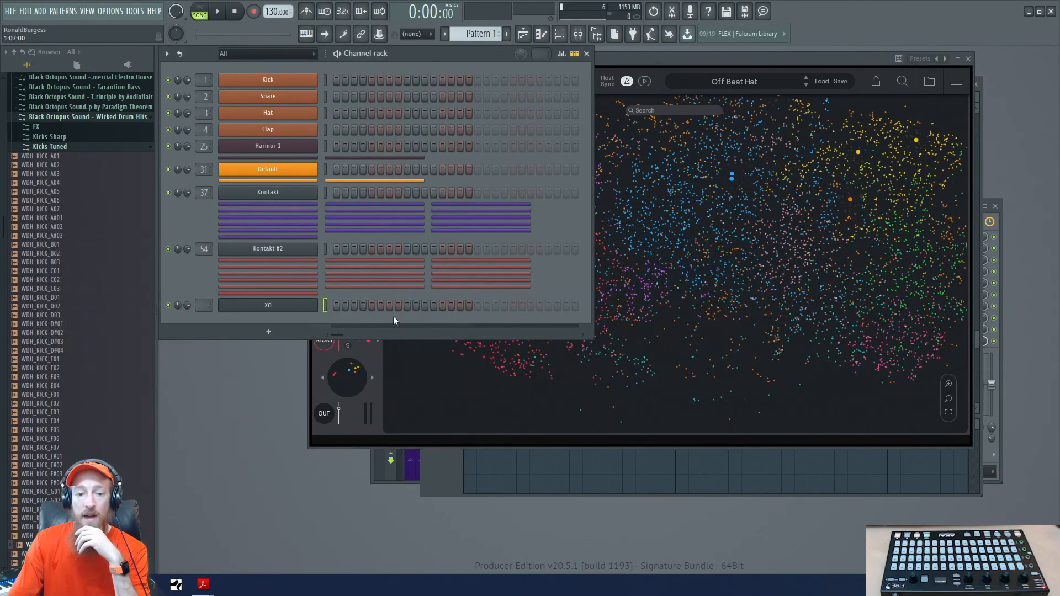
{"action": "left_click", "coordinate": [876, 79]}
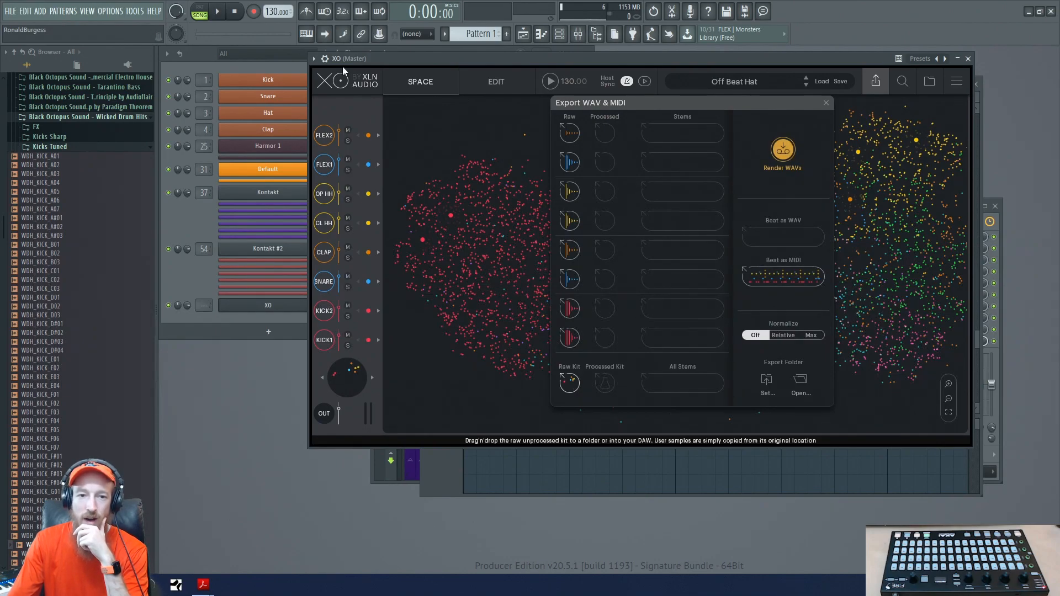
{"action": "left_click_drag", "start_coordinate": [279, 79], "coordinate": [282, 66]}
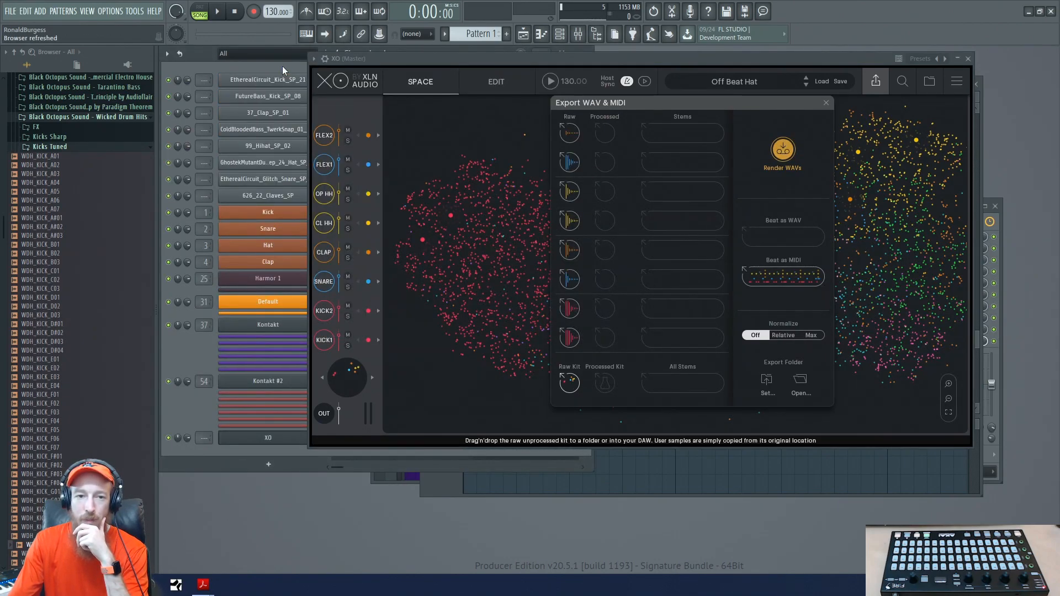
Step: Render the beat's WAVs and examine the processed samples and stems in the export window over the Edit page
{"action": "left_click", "coordinate": [784, 150]}
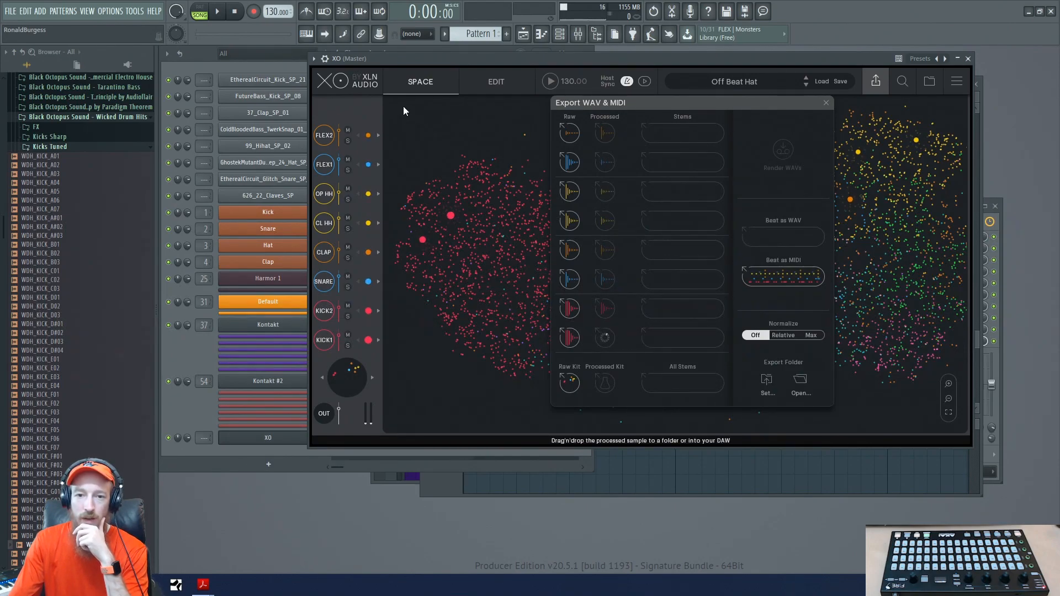
{"action": "left_click", "coordinate": [497, 84]}
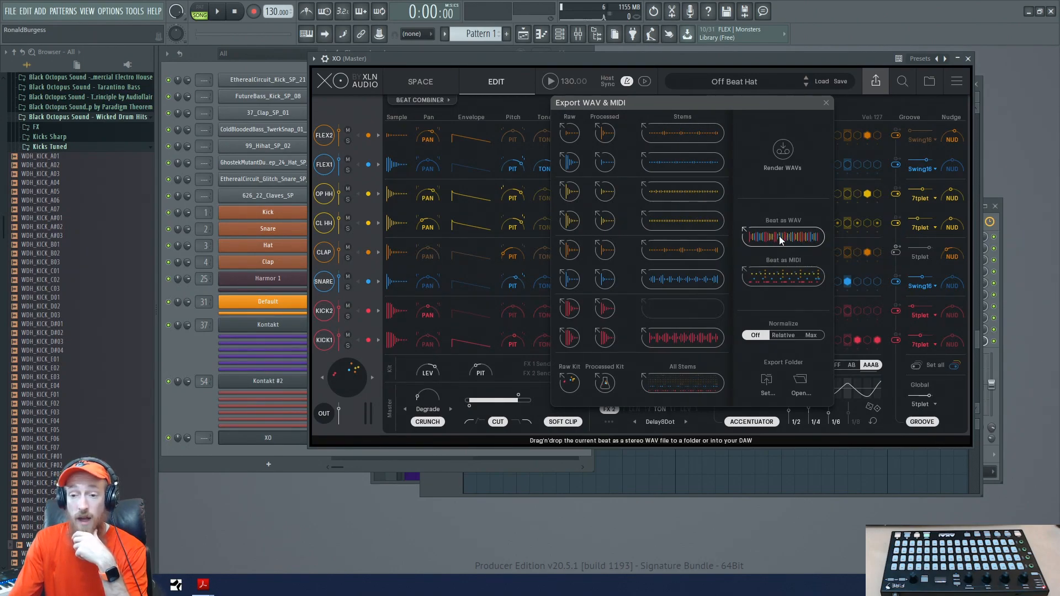
{"action": "left_click_drag", "start_coordinate": [664, 108], "coordinate": [630, 245]}
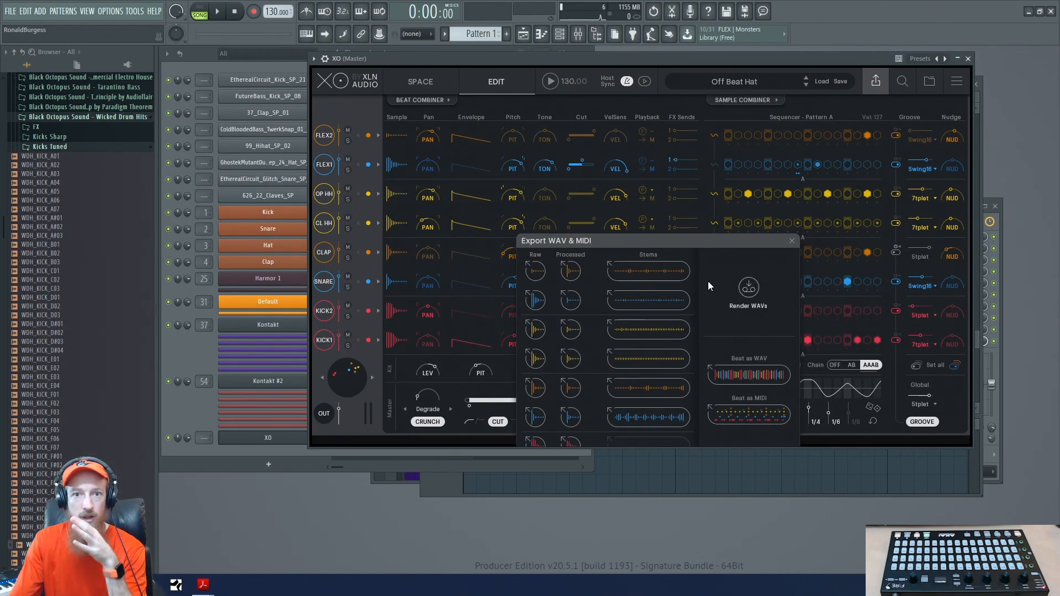
{"action": "left_click_drag", "start_coordinate": [704, 245], "coordinate": [713, 97]}
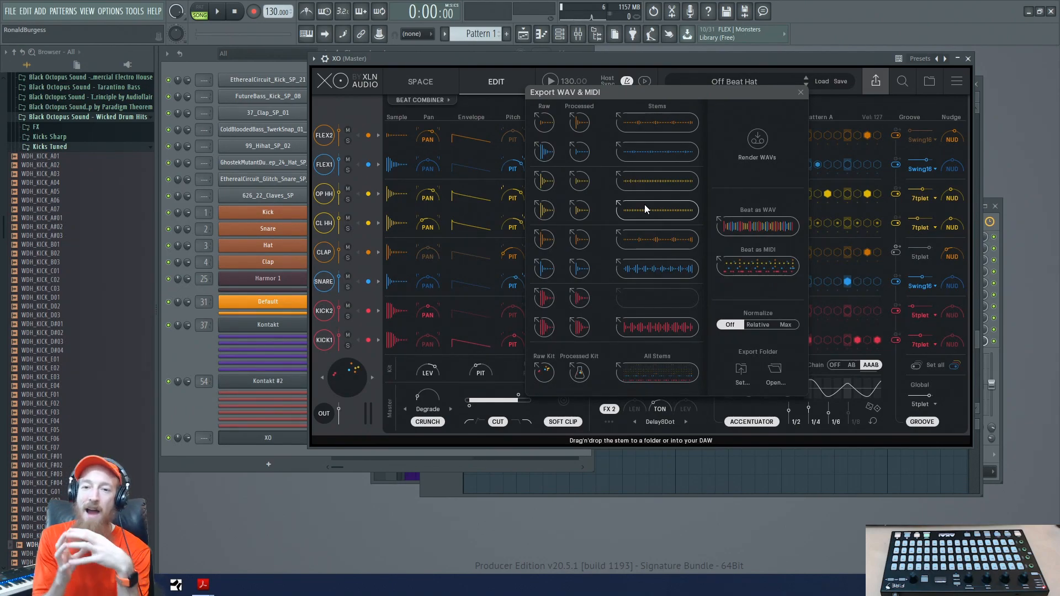
Step: Examine where XO's export folder is set, browsing the folders on the Data (D:) drive, and leave the folder chooser without choosing another
{"action": "left_click", "coordinate": [743, 368]}
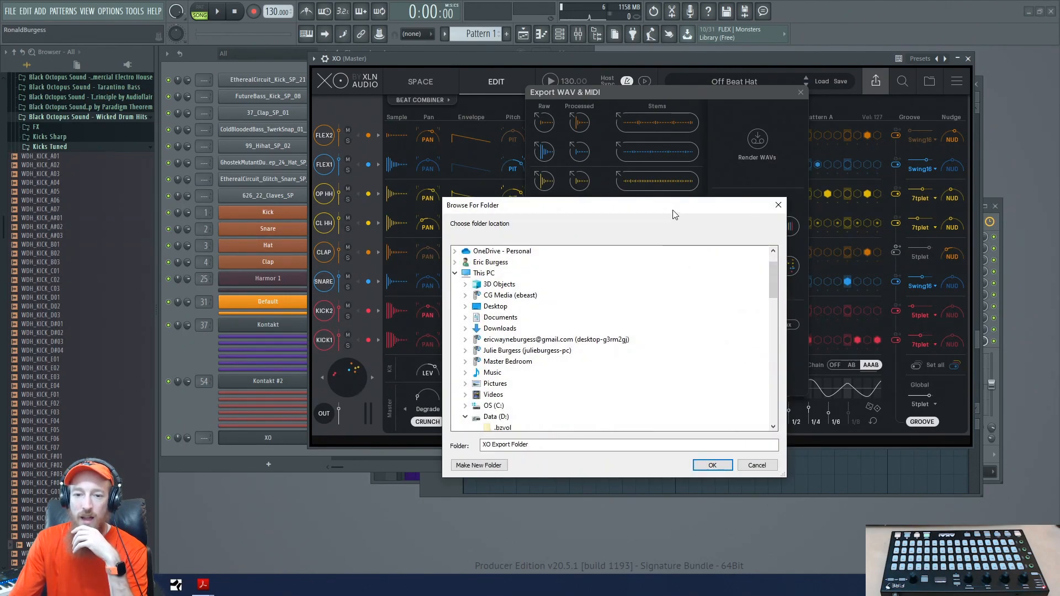
{"action": "left_click_drag", "start_coordinate": [673, 208], "coordinate": [524, 112]}
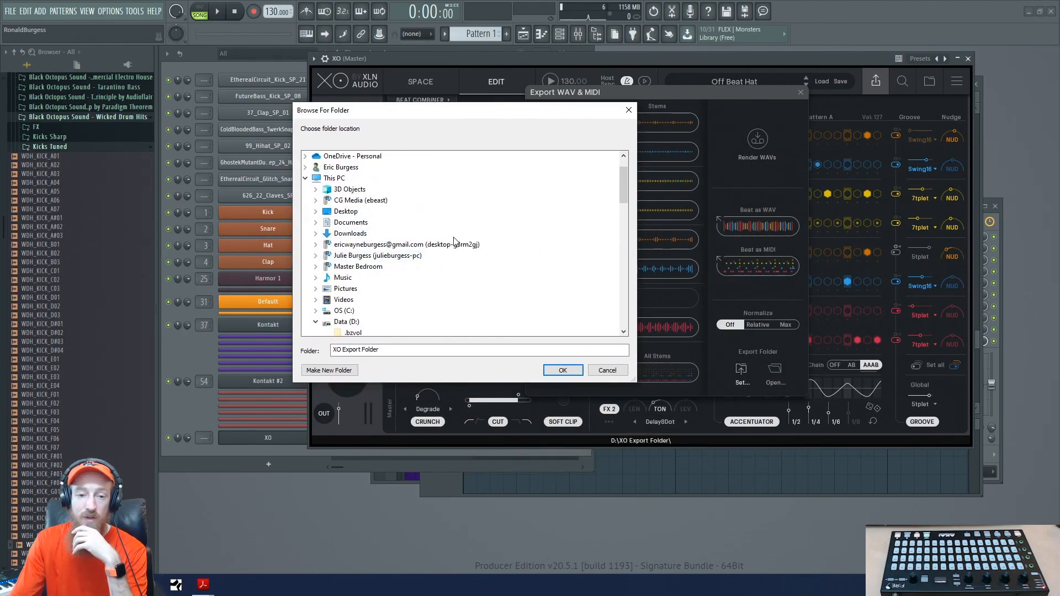
{"action": "left_click_drag", "start_coordinate": [627, 190], "coordinate": [617, 264]}
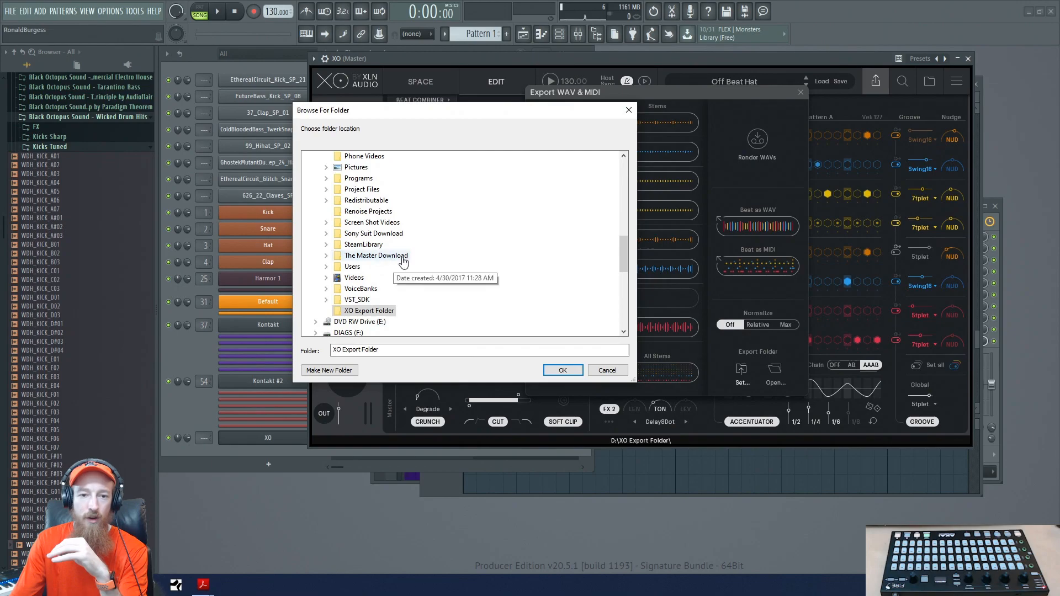
{"action": "left_click_drag", "start_coordinate": [625, 257], "coordinate": [624, 221]}
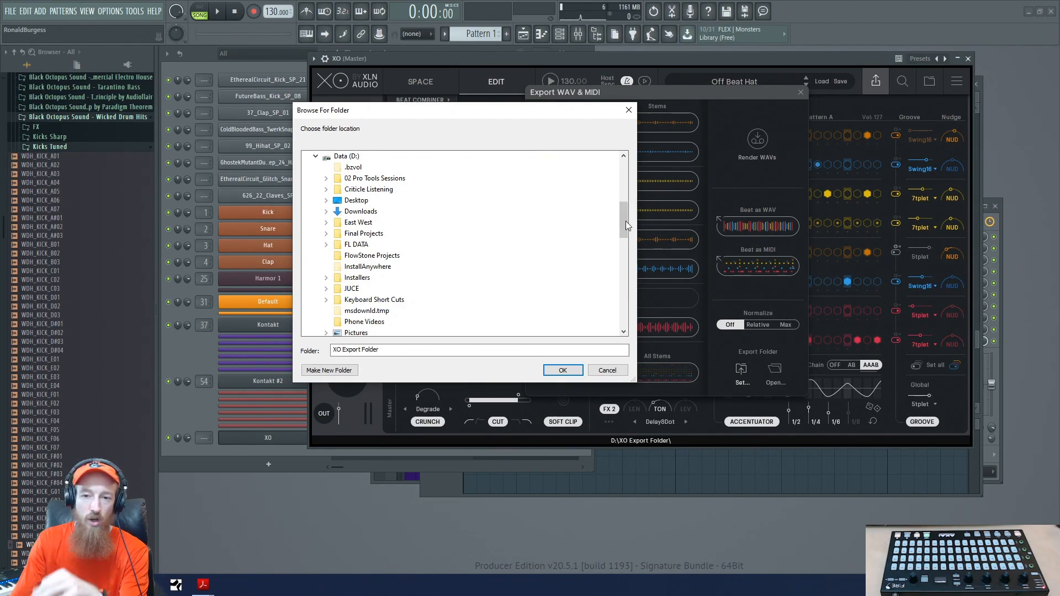
{"action": "left_click_drag", "start_coordinate": [624, 226], "coordinate": [624, 211]}
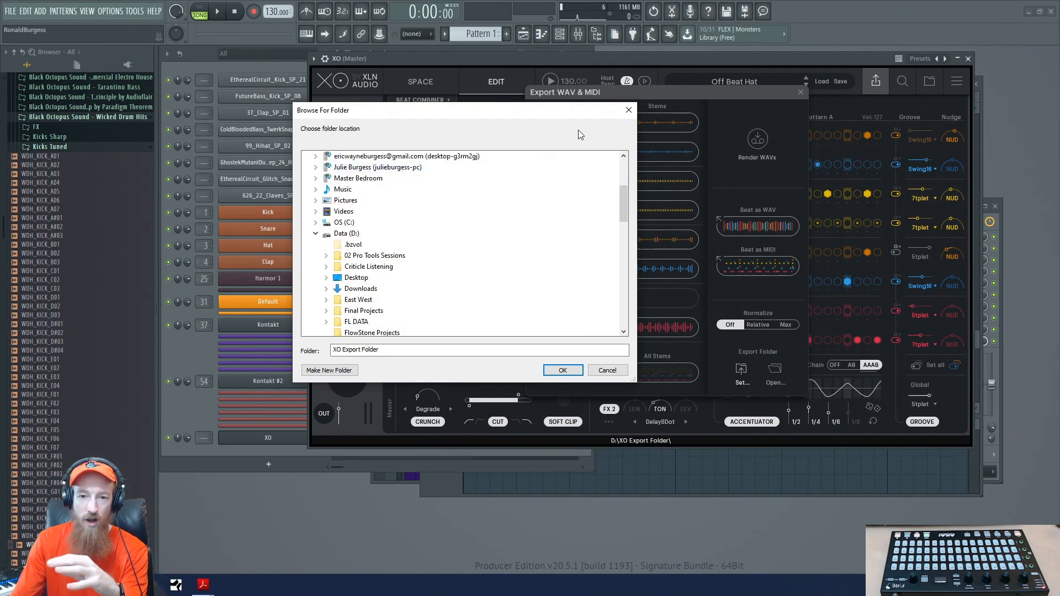
{"action": "left_click", "coordinate": [626, 113]}
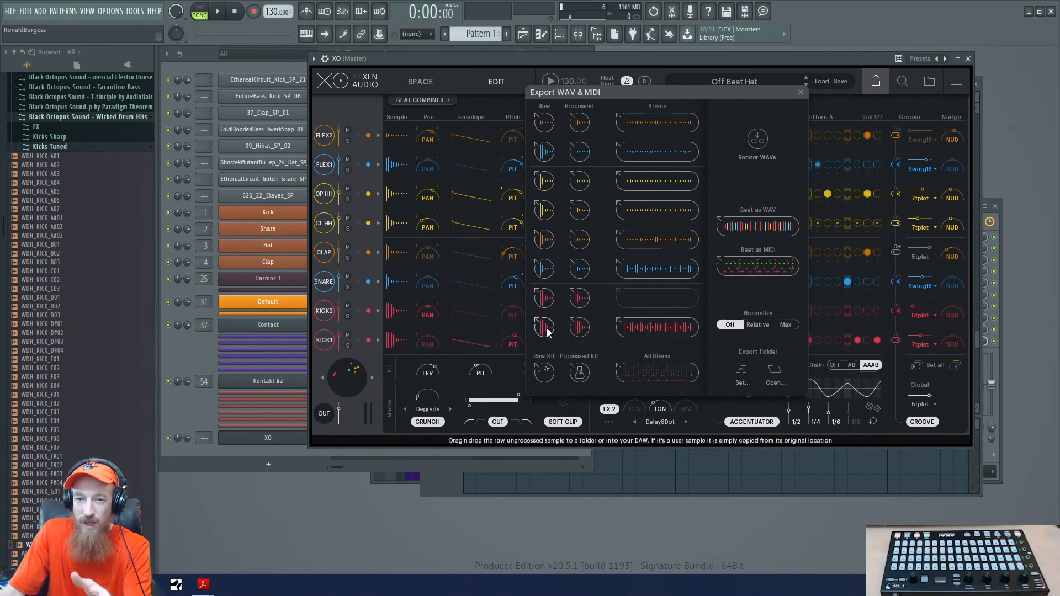
{"action": "left_click", "coordinate": [416, 84]}
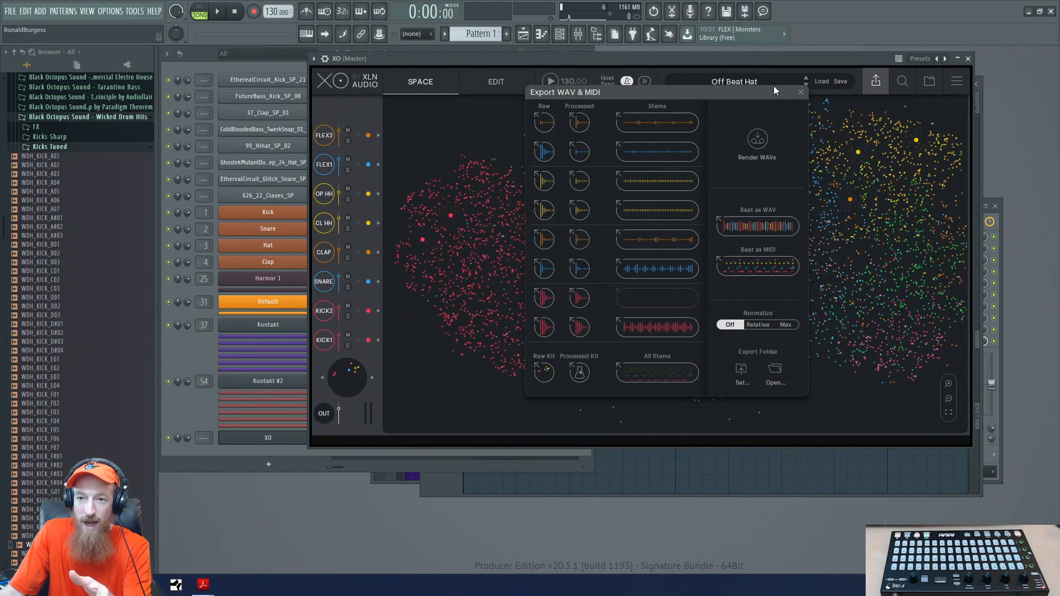
{"action": "left_click", "coordinate": [801, 92]}
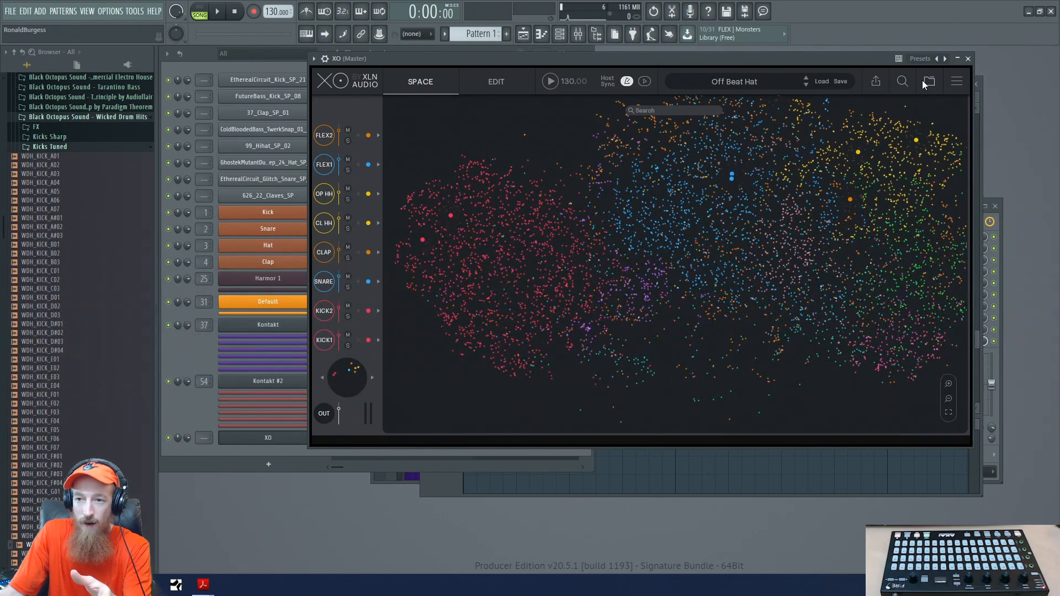
{"action": "left_click", "coordinate": [902, 81]}
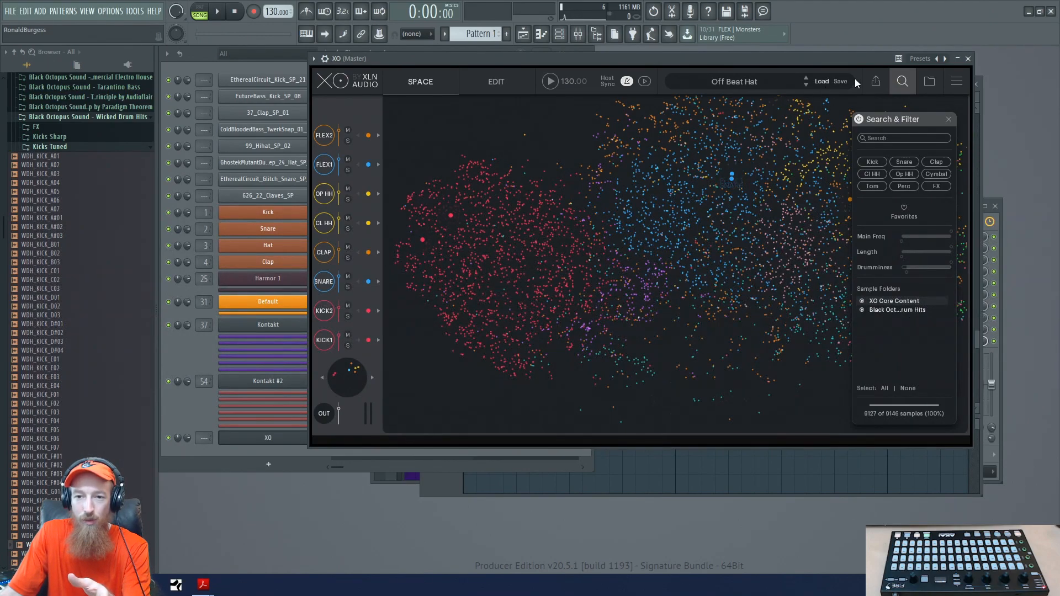
{"action": "left_click", "coordinate": [497, 84]}
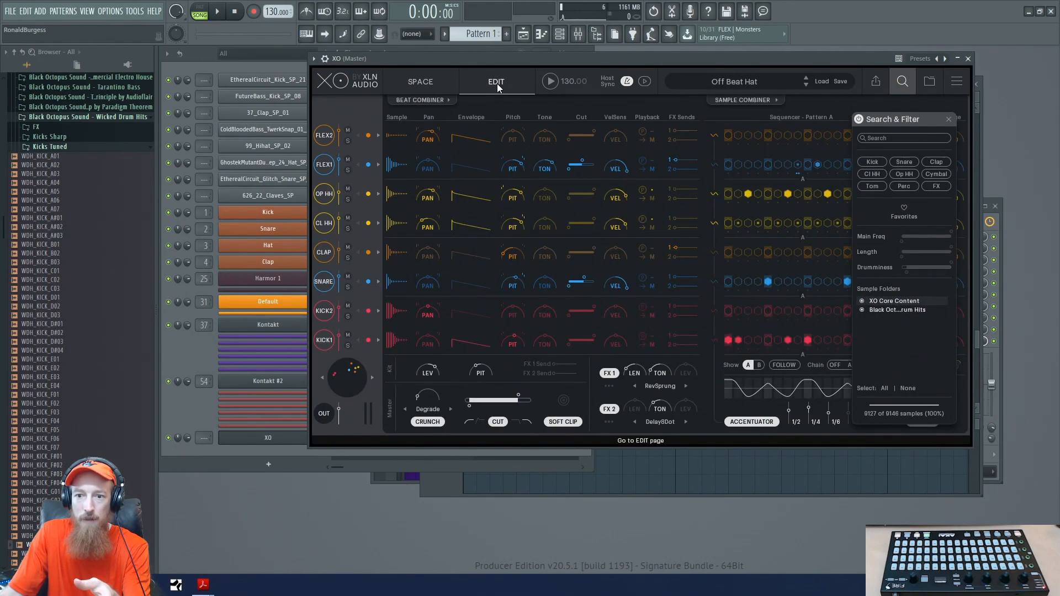
{"action": "left_click", "coordinate": [903, 82]}
Step: Delete all the WAV files from the XO Export Folder and close the folder and the WAV & MIDI export window
{"action": "left_click", "coordinate": [877, 83]}
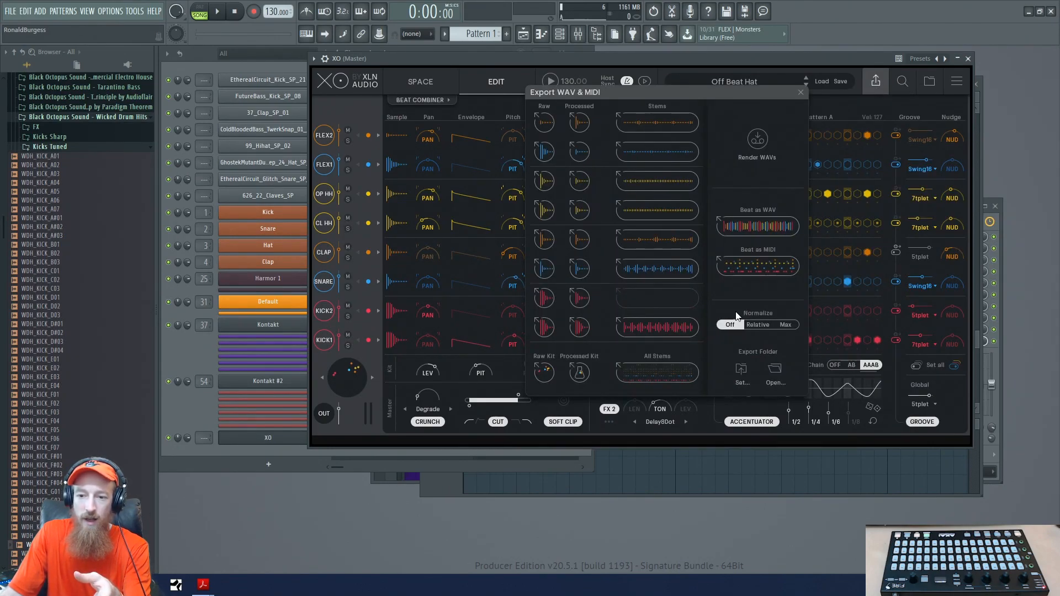
{"action": "left_click", "coordinate": [779, 370]}
{"action": "left_click_drag", "start_coordinate": [438, 469], "coordinate": [429, 352]}
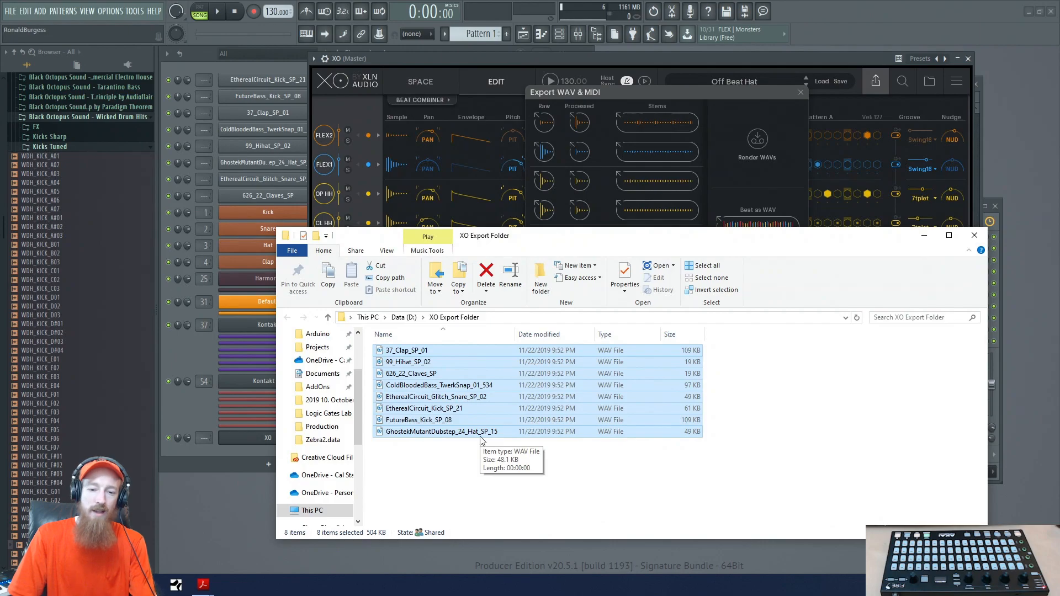
{"action": "key", "text": "Delete"}
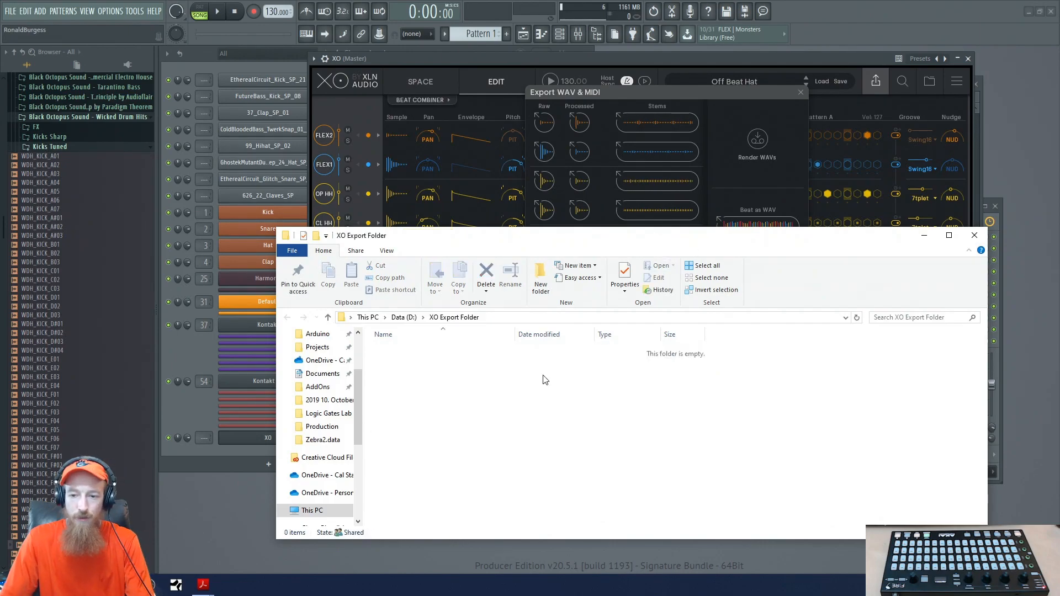
{"action": "left_click", "coordinate": [974, 238]}
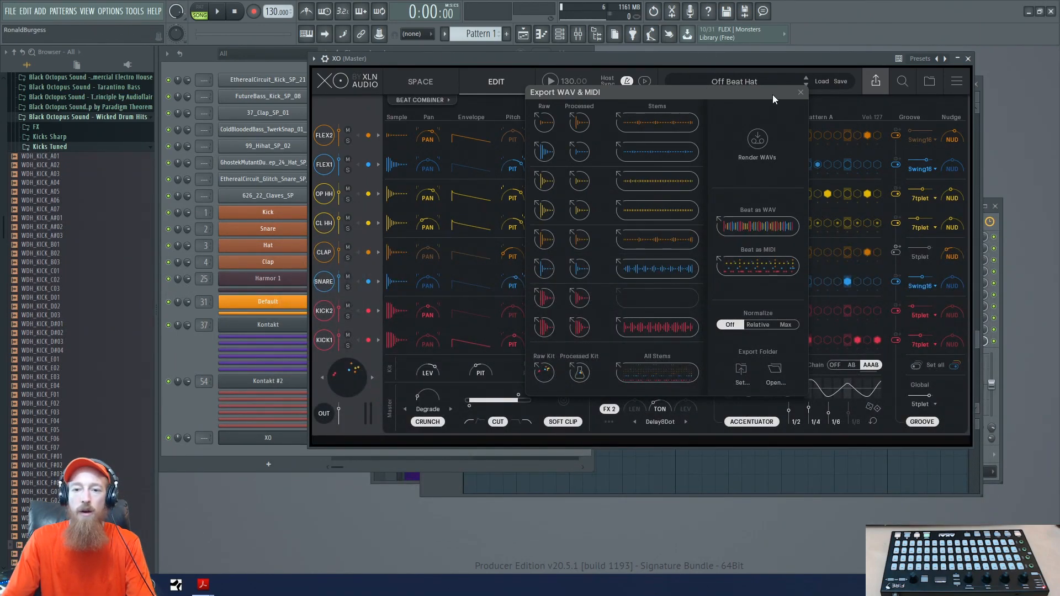
{"action": "left_click", "coordinate": [799, 90]}
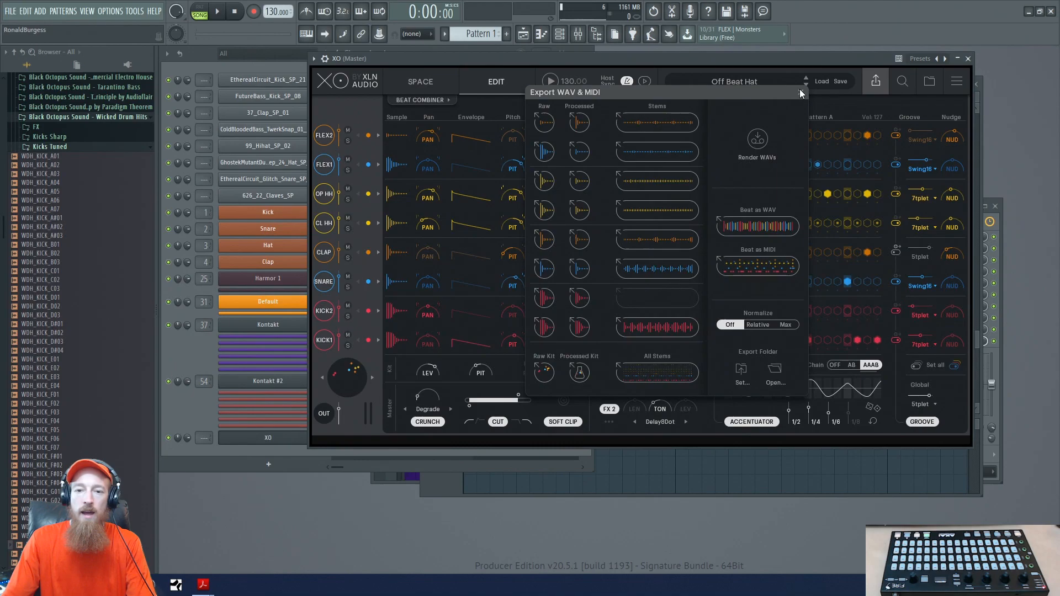
Step: Load the empty "-- init --" preset from the preset browser and return to the Space page
{"action": "left_click", "coordinate": [438, 86]}
{"action": "left_click", "coordinate": [767, 81]}
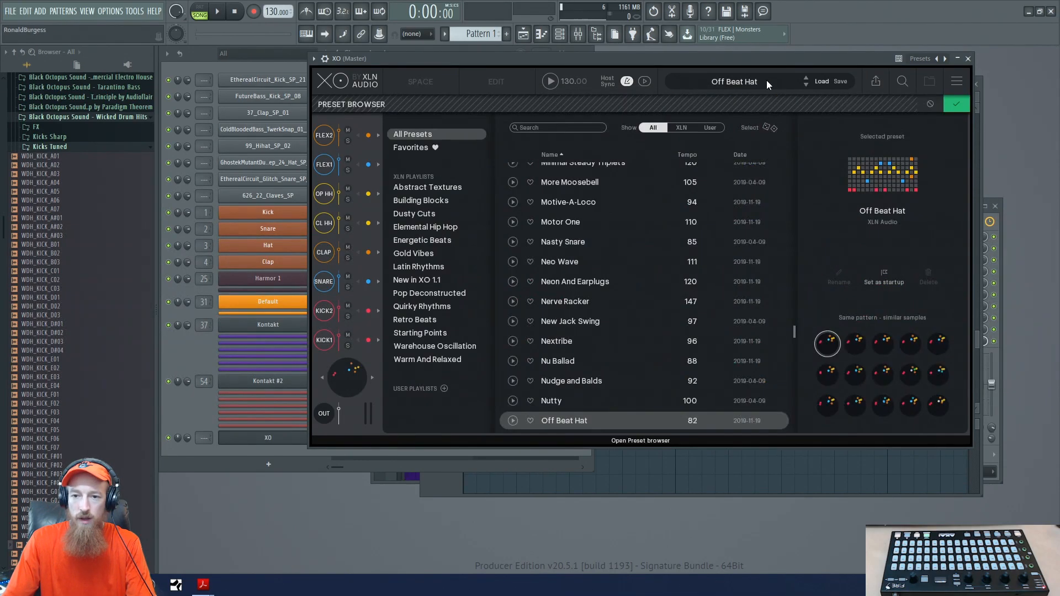
{"action": "left_click_drag", "start_coordinate": [789, 320], "coordinate": [807, 121]}
{"action": "left_click", "coordinate": [570, 173]}
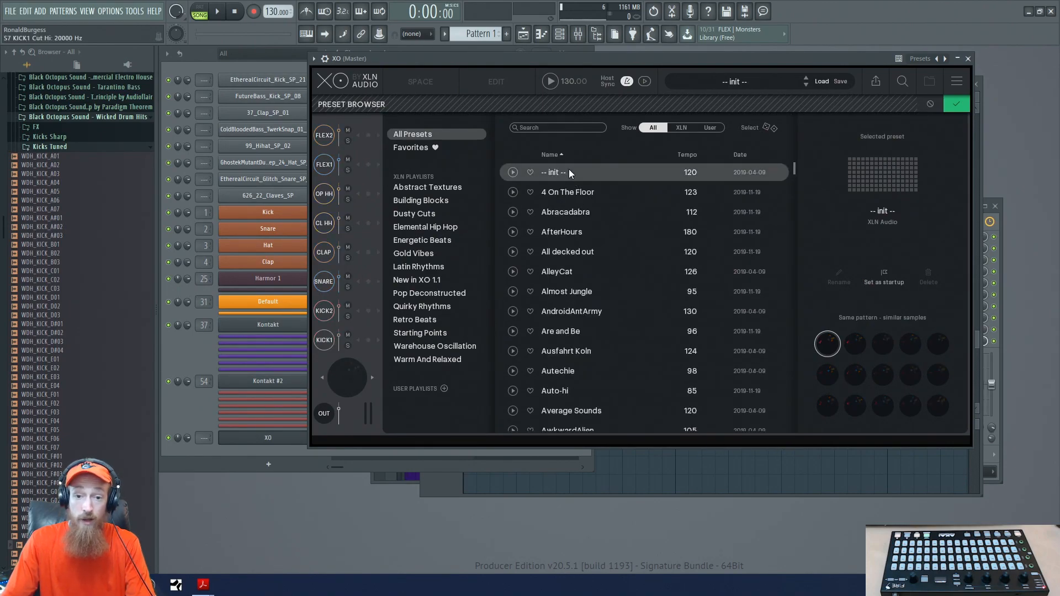
{"action": "left_click", "coordinate": [713, 86]}
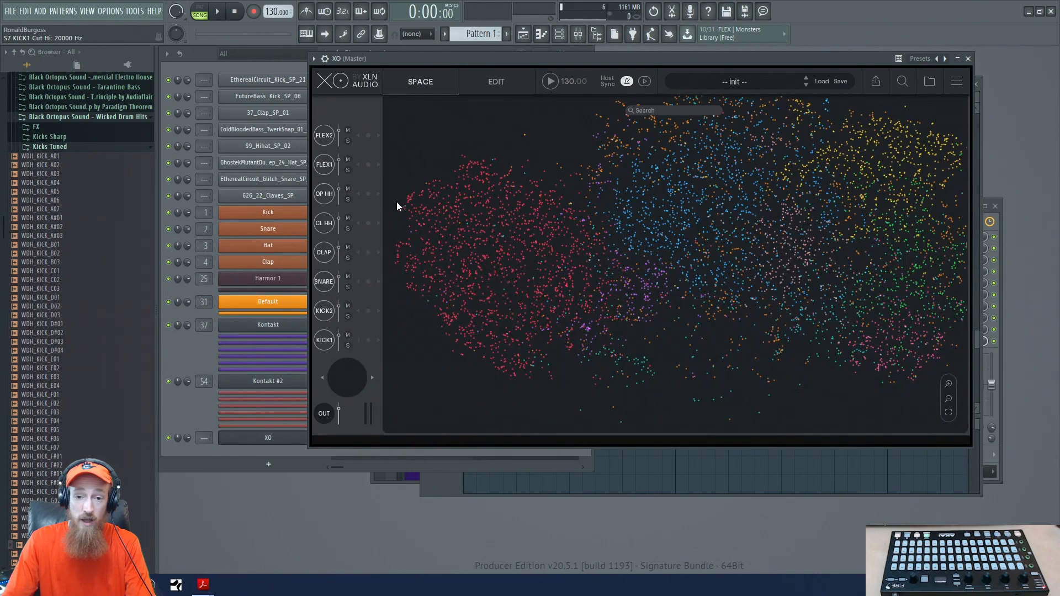
Step: Filter the sample map to show only the Black Octopus Wicked Drum Hits folder
{"action": "left_click", "coordinate": [902, 84]}
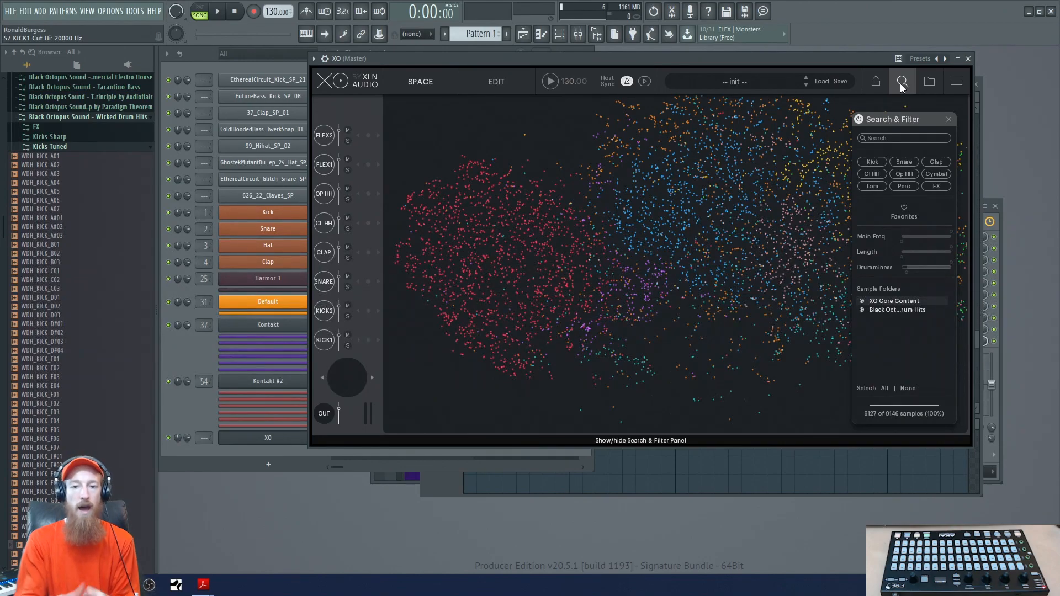
{"action": "left_click", "coordinate": [909, 389]}
{"action": "left_click", "coordinate": [884, 311]}
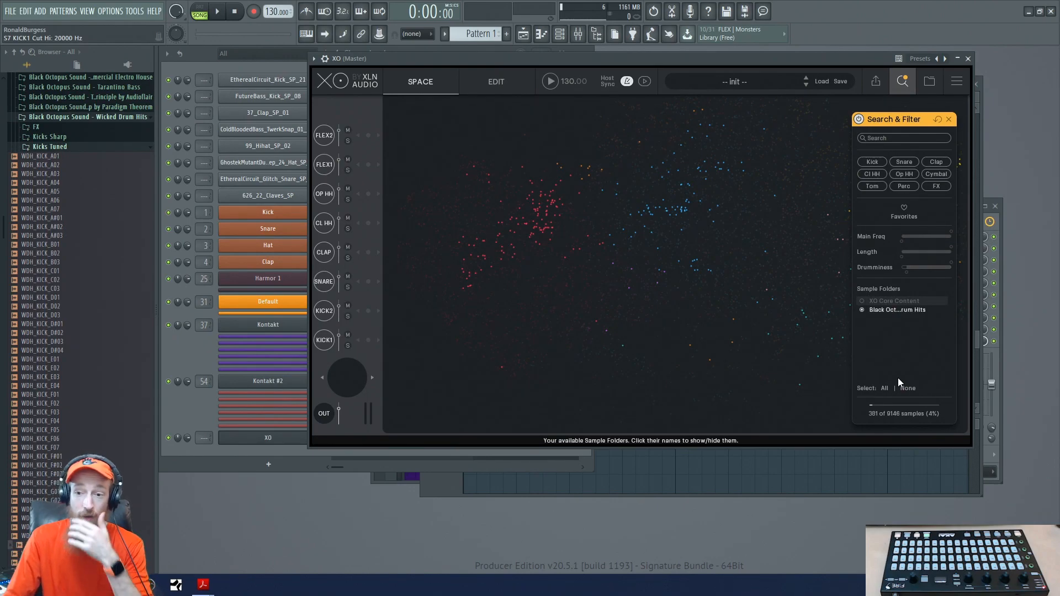
Step: Assign a sample from the map's red cluster to KICK1 and one from the blue cluster to KICK2
{"action": "mouse_move", "coordinate": [491, 265]}
{"action": "left_mouse_down"}
{"action": "mouse_move", "coordinate": [544, 201]}
{"action": "mouse_move", "coordinate": [391, 336]}
{"action": "left_mouse_up"}
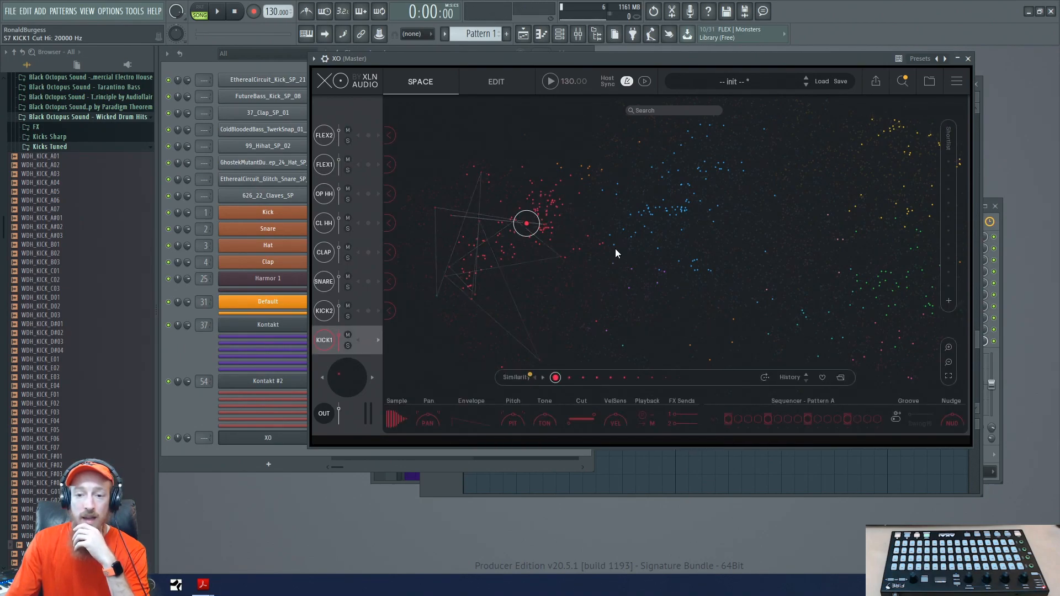
{"action": "left_click_drag", "start_coordinate": [634, 231], "coordinate": [390, 311]}
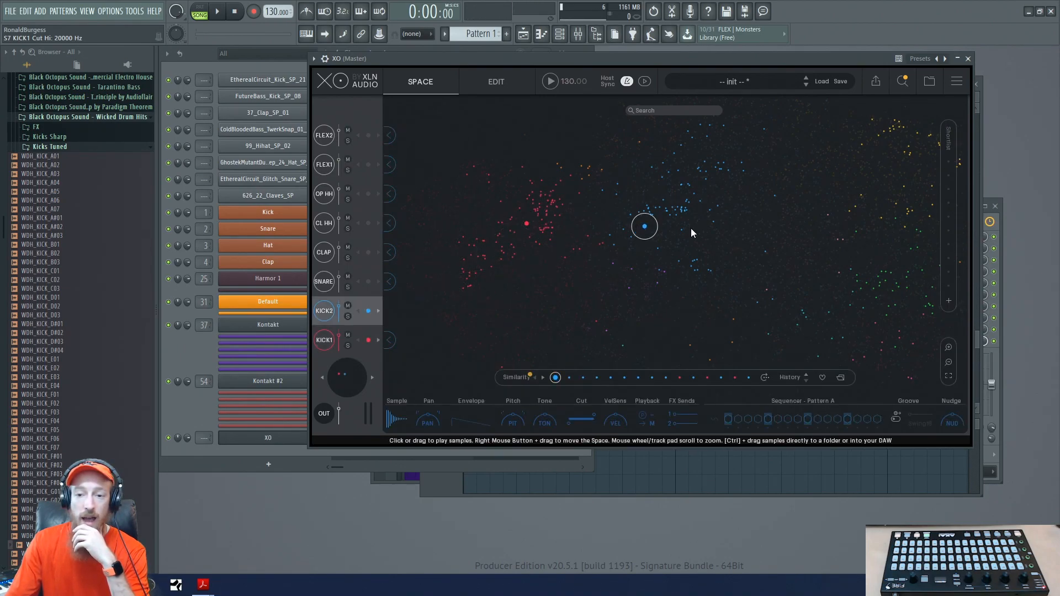
Step: Check XO's Sample Folders list, and assign the WDH_SNARETAIL10 sample to the SNARE channel
{"action": "left_click", "coordinate": [929, 81]}
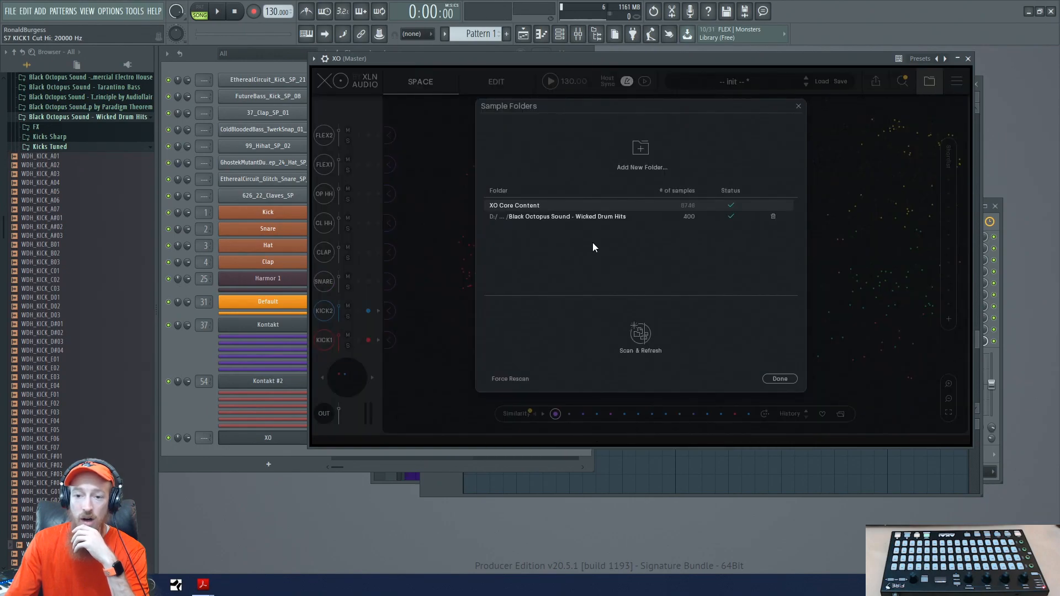
{"action": "left_click", "coordinate": [799, 106]}
{"action": "left_click", "coordinate": [878, 277]}
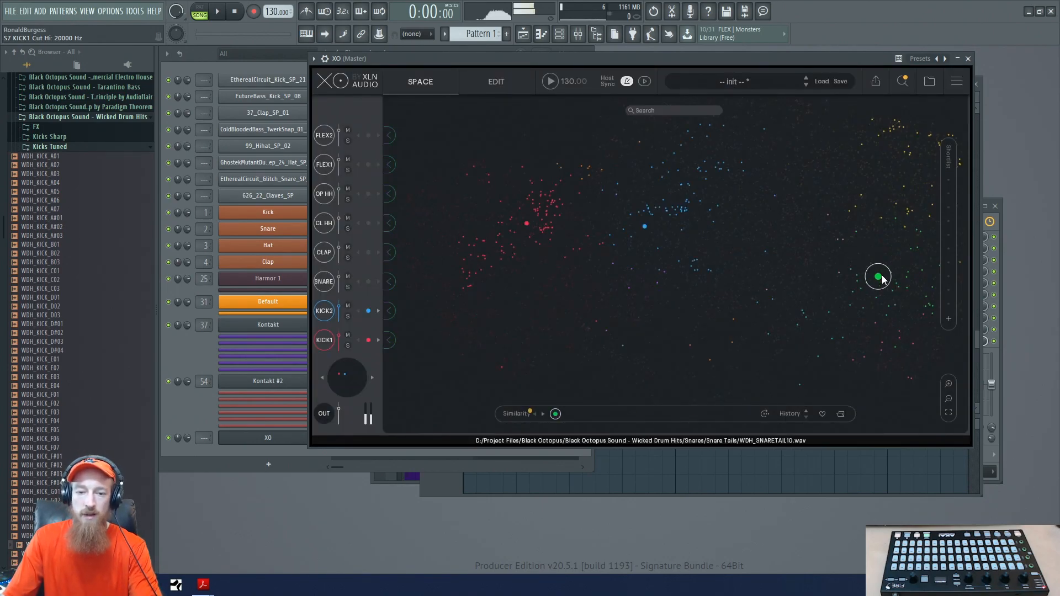
{"action": "left_click", "coordinate": [390, 282]}
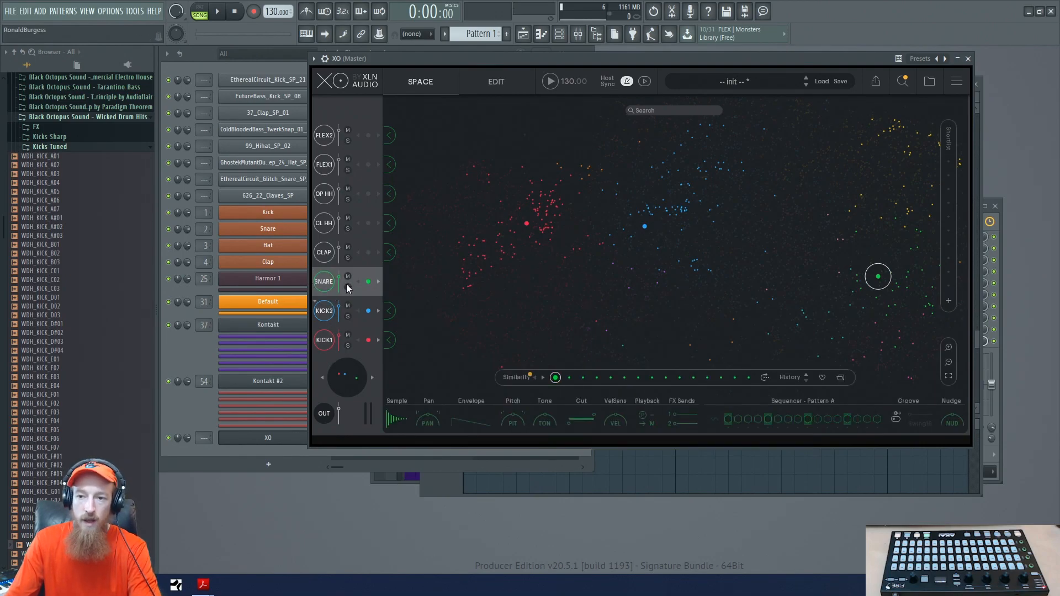
{"action": "left_click", "coordinate": [874, 83]}
{"action": "left_click", "coordinate": [775, 367]}
{"action": "left_click", "coordinate": [973, 236]}
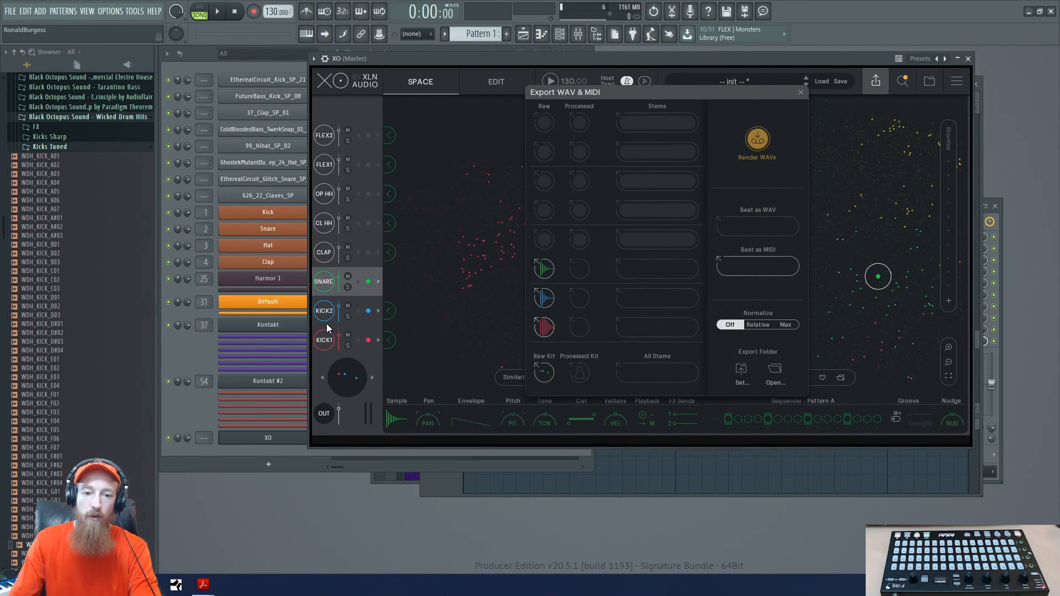
{"action": "left_click_drag", "start_coordinate": [591, 369], "coordinate": [263, 60]}
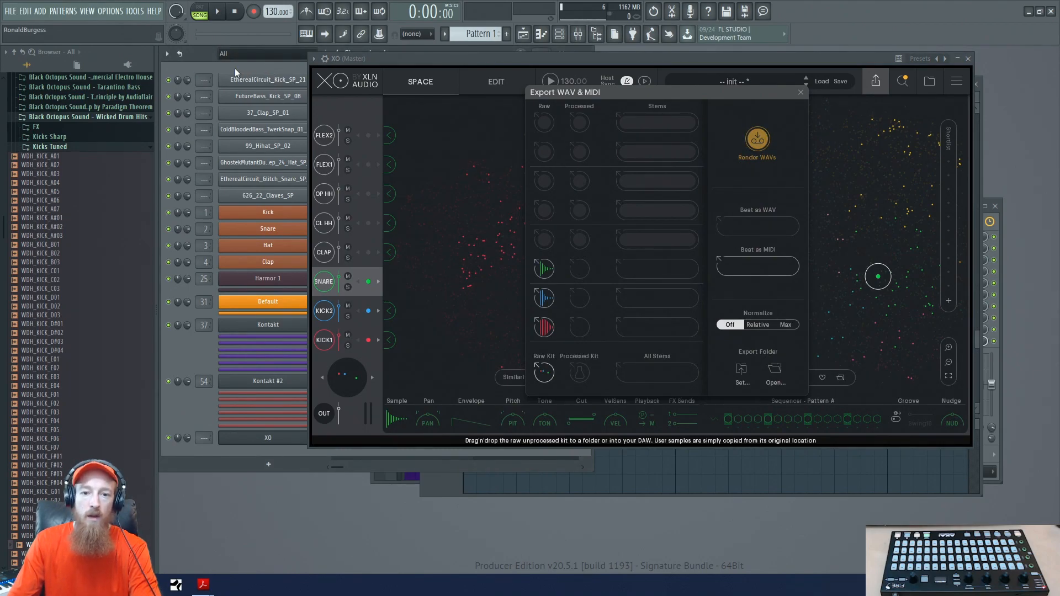
{"action": "left_click_drag", "start_coordinate": [544, 371], "coordinate": [263, 67]}
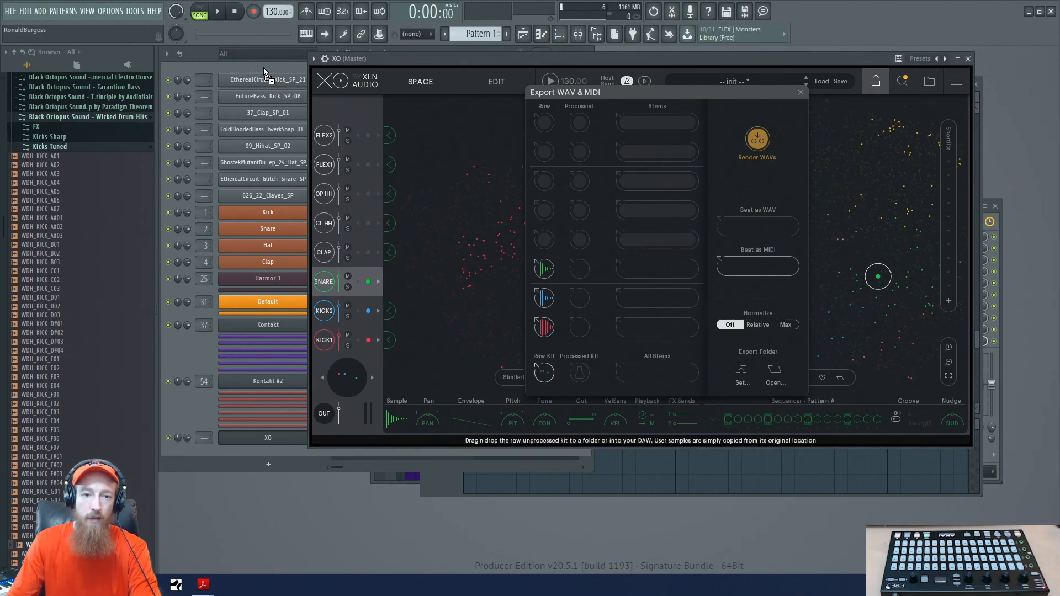
{"action": "left_click_drag", "start_coordinate": [359, 58], "coordinate": [555, 61]}
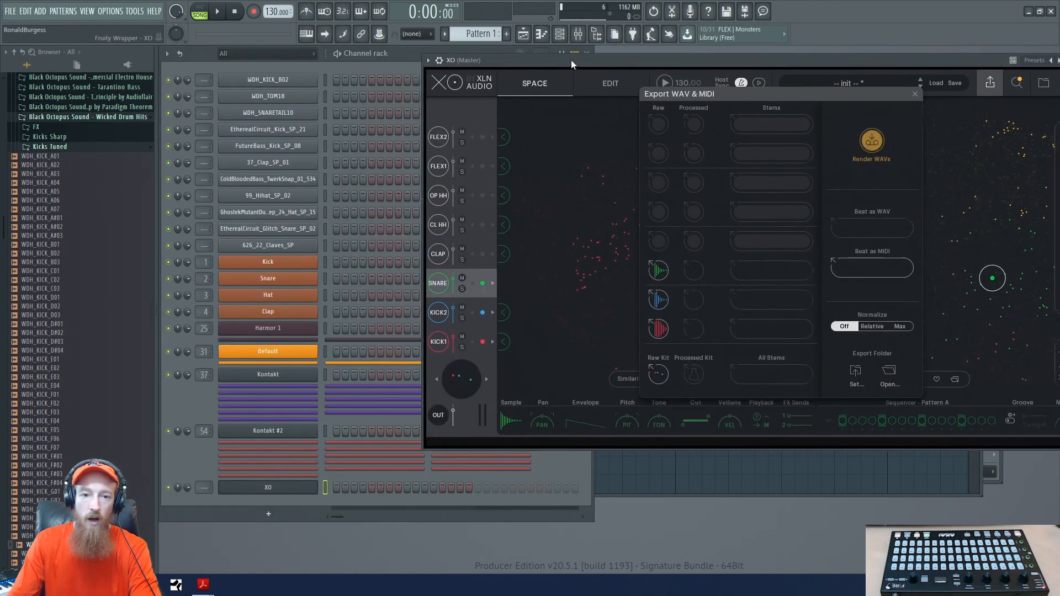
Step: Locate the source files of the WDH_KICK_B02 and WDH_TOM18 channels in the FL Studio browser
{"action": "left_click", "coordinate": [300, 78]}
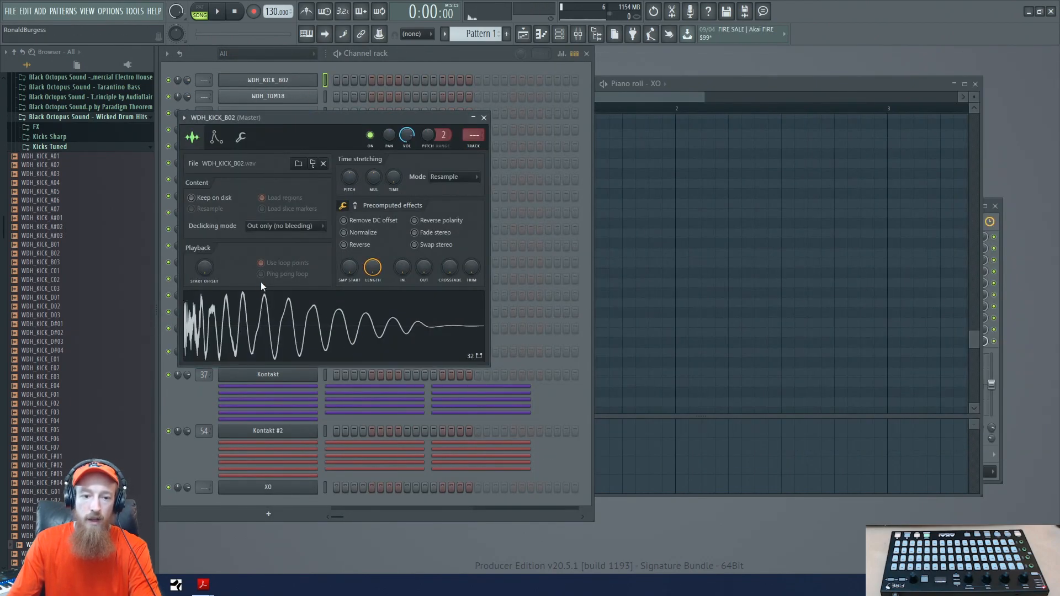
{"action": "left_click", "coordinate": [316, 164]}
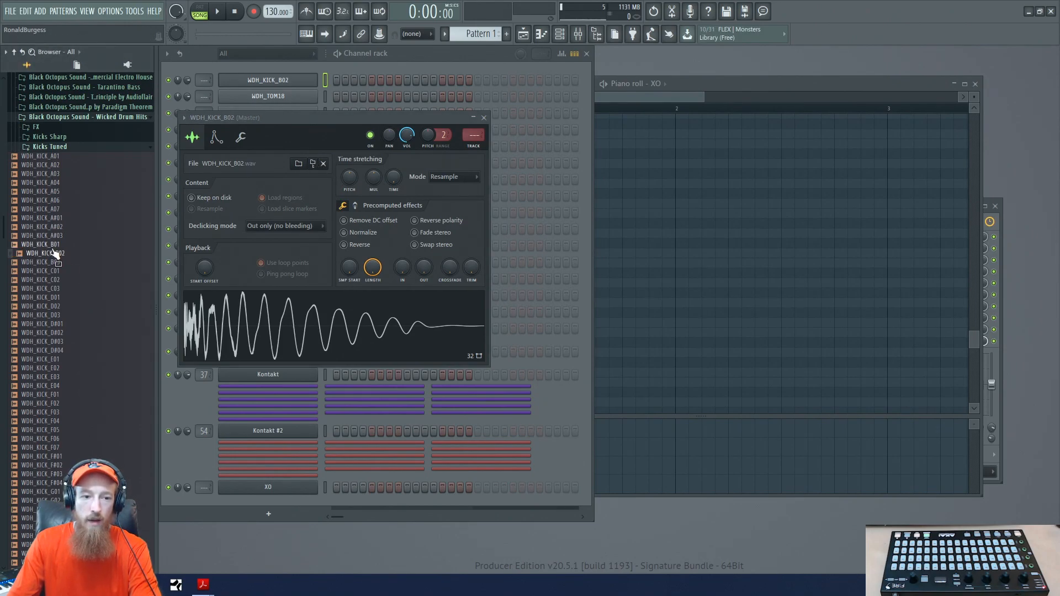
{"action": "left_click", "coordinate": [273, 97]}
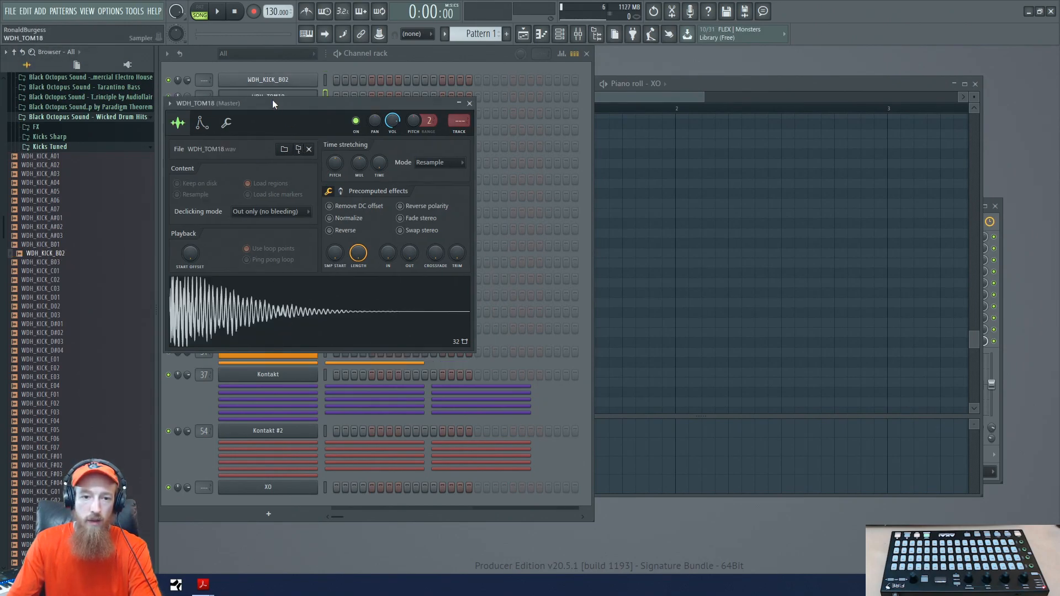
{"action": "left_click", "coordinate": [298, 149]}
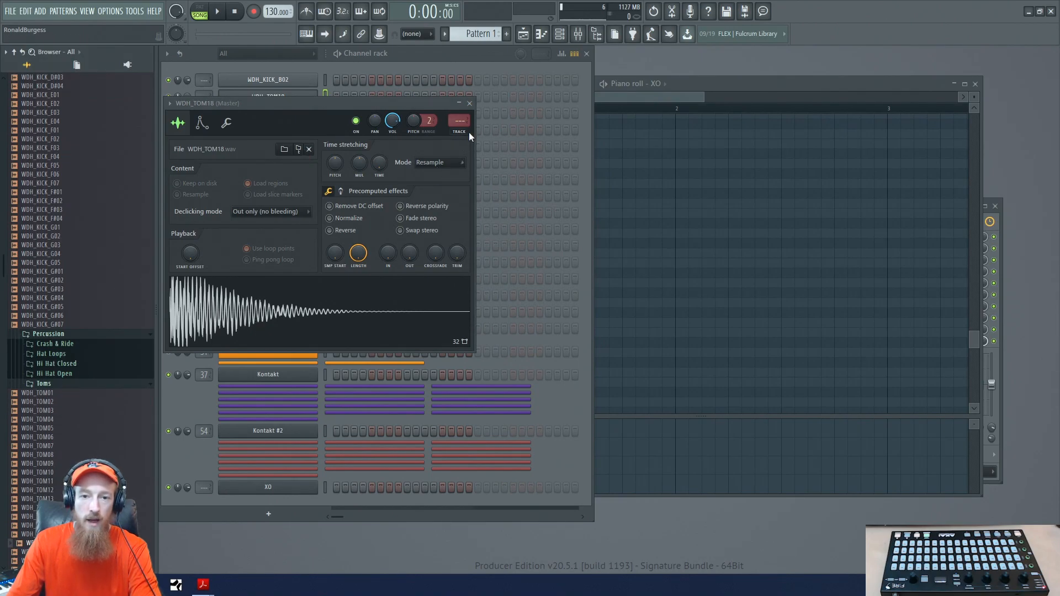
{"action": "left_click", "coordinate": [470, 103]}
Step: Return to XO, check the XO Export Folder on disk, and close the WAV and MIDI export
{"action": "left_click", "coordinate": [267, 487]}
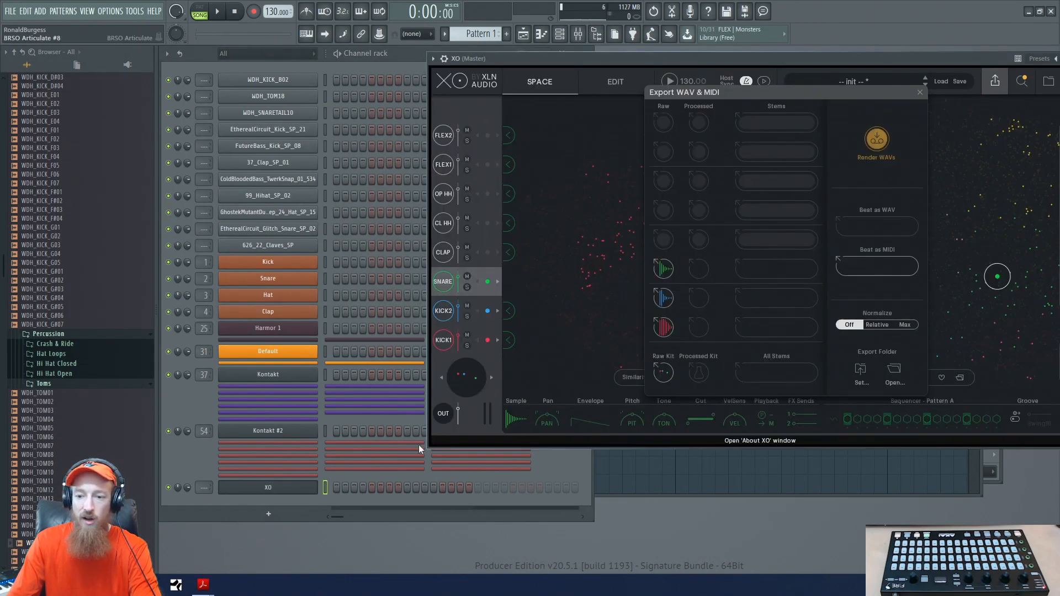
{"action": "left_click", "coordinate": [894, 369]}
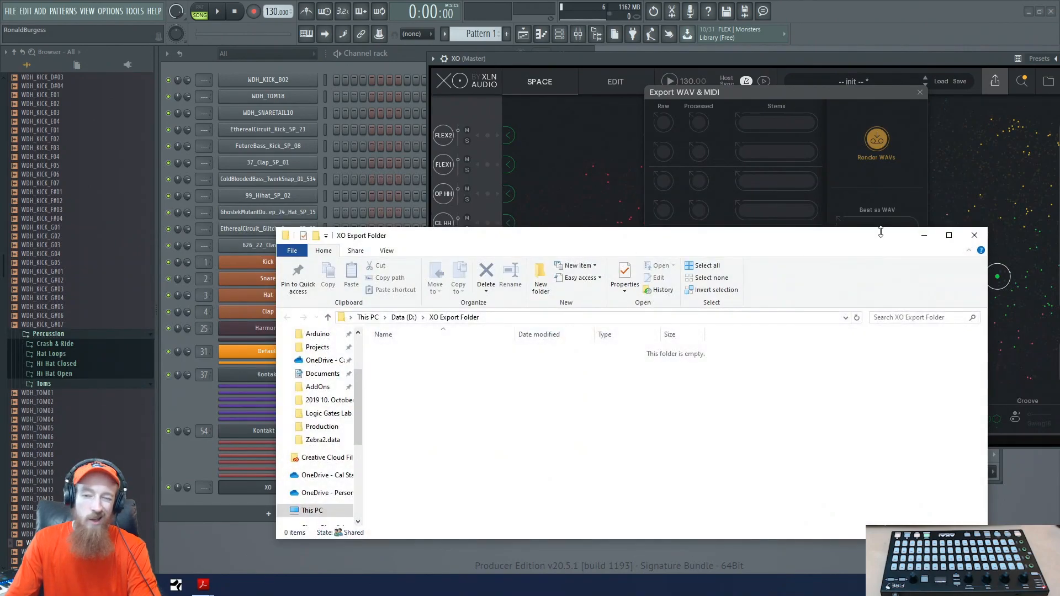
{"action": "left_click", "coordinate": [965, 232]}
{"action": "left_click_drag", "start_coordinate": [783, 59], "coordinate": [603, 65]}
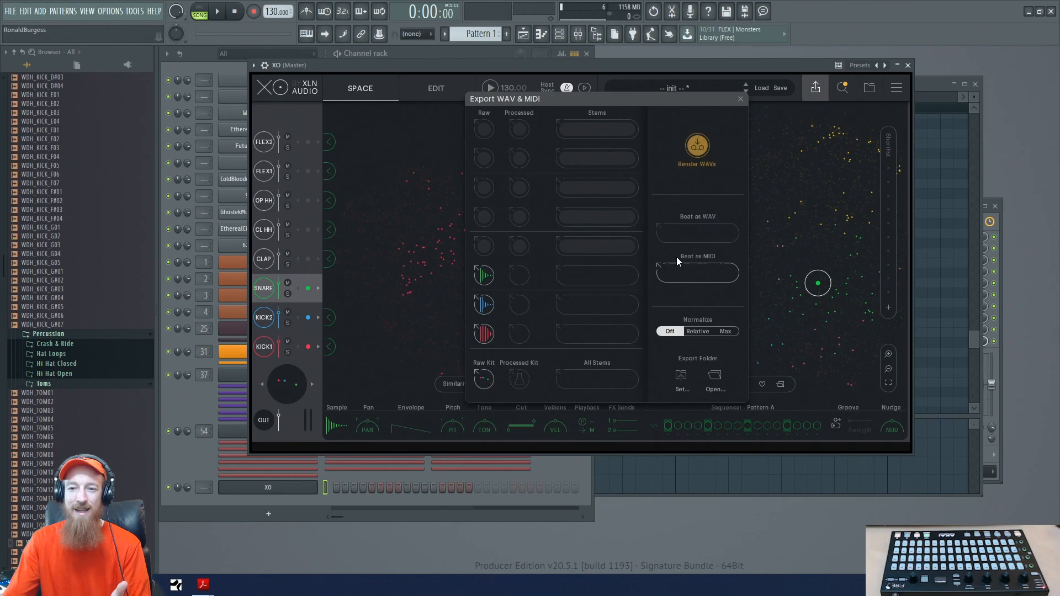
{"action": "left_click", "coordinate": [741, 98]}
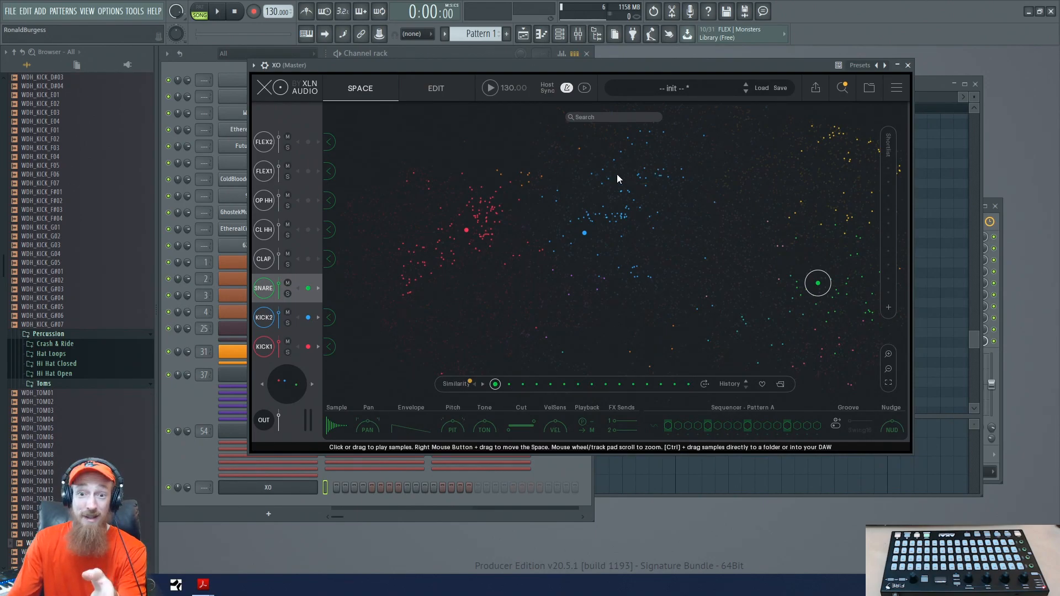
Step: Open the Beat Combiner on the Edit page and unlock the SNARE, KICK2 and KICK1 lanes
{"action": "left_click", "coordinate": [436, 90]}
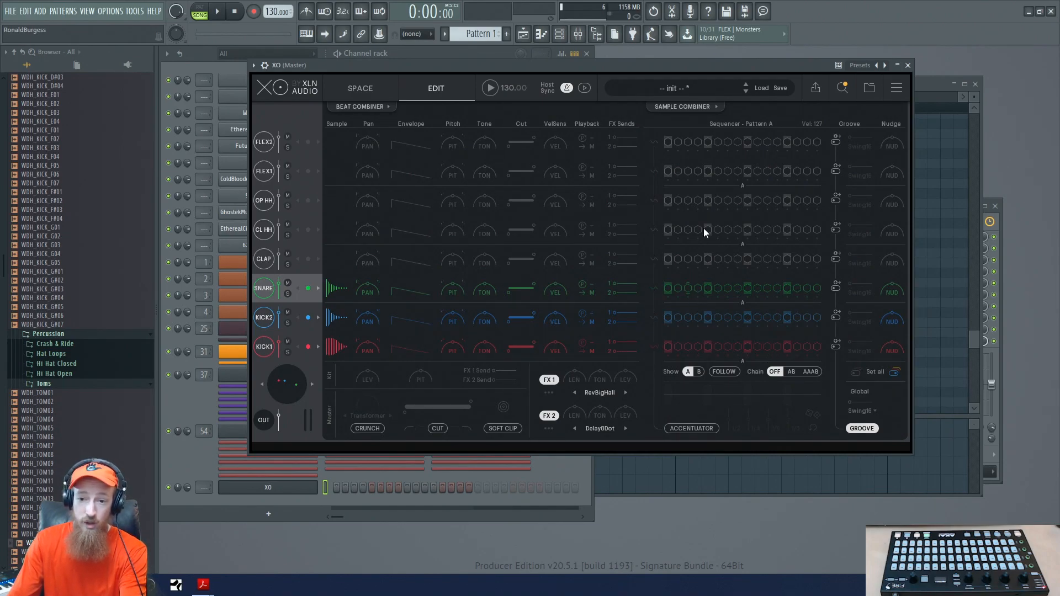
{"action": "left_click", "coordinate": [354, 108]}
{"action": "left_click", "coordinate": [489, 290]}
{"action": "left_click", "coordinate": [488, 315]}
{"action": "left_click", "coordinate": [489, 346]}
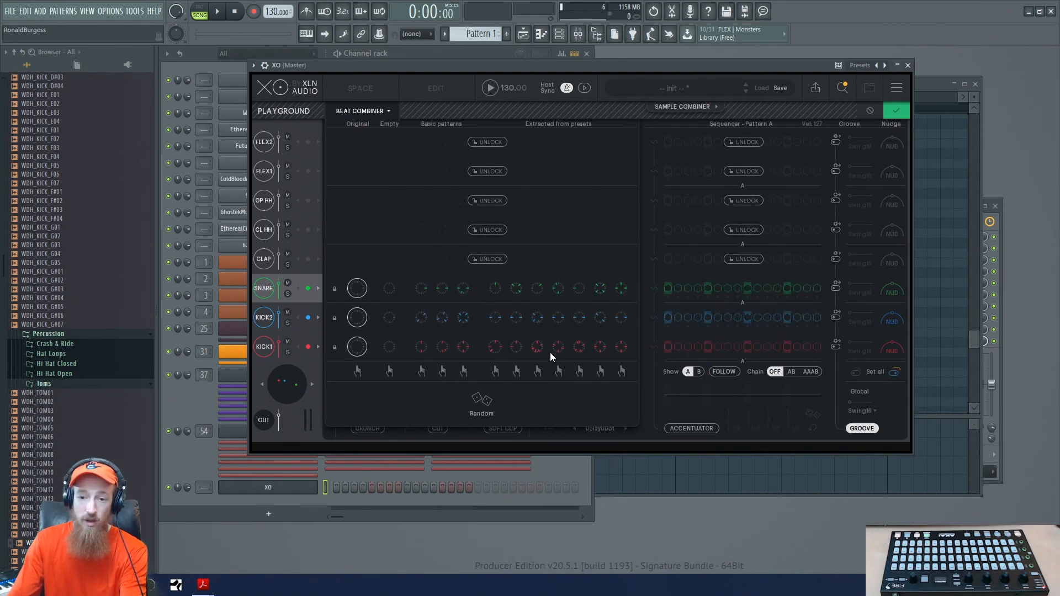
Step: Try the third basic pattern for KICK1 and SNARE and the second basic pattern for KICK2
{"action": "left_click", "coordinate": [442, 346]}
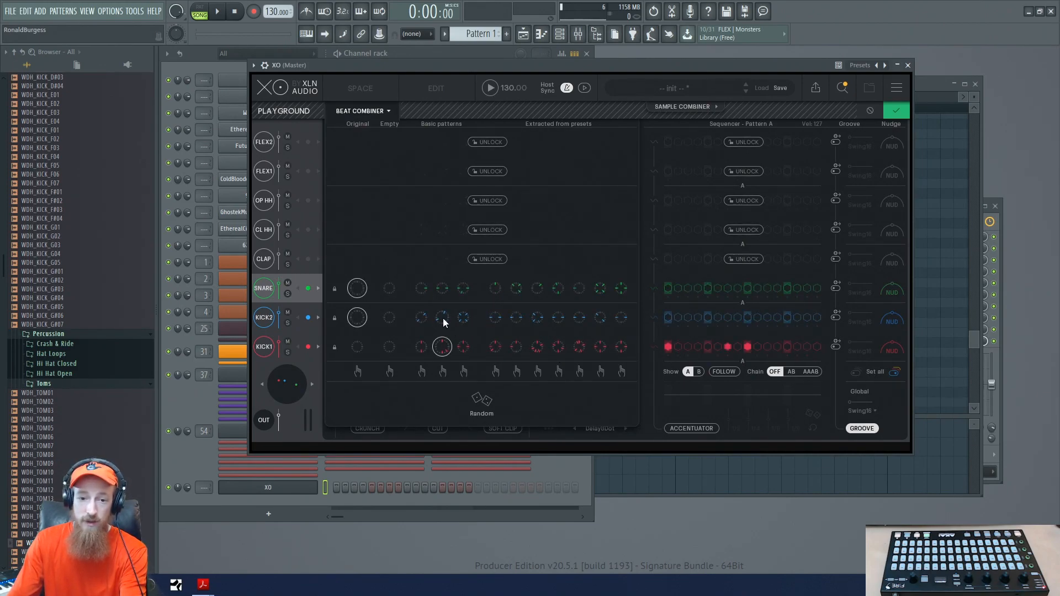
{"action": "left_click", "coordinate": [462, 347]}
{"action": "left_click", "coordinate": [441, 317]}
{"action": "left_click", "coordinate": [463, 288]}
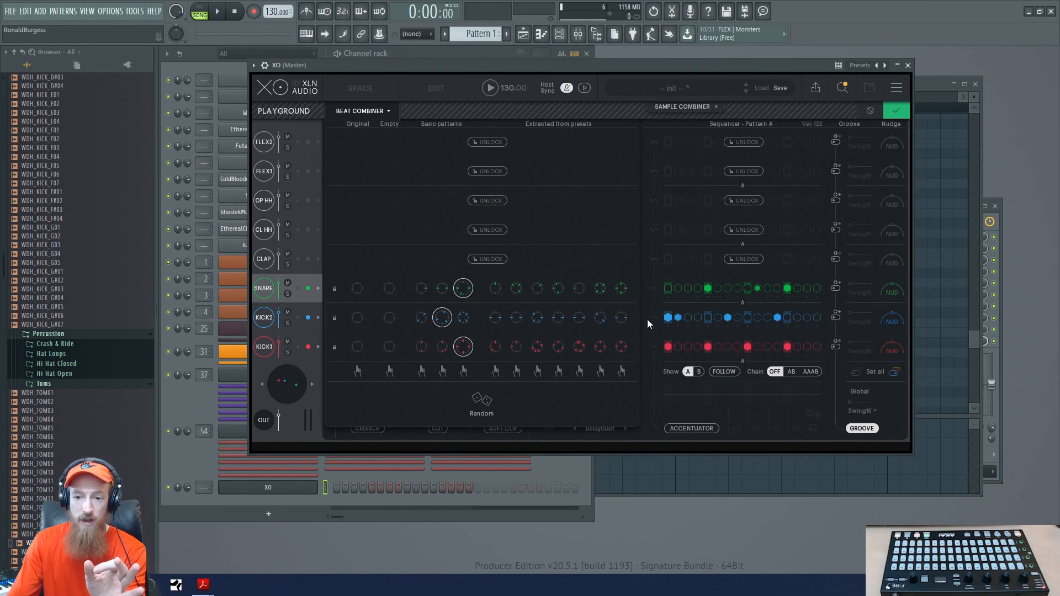
Step: Fill every second step of the WDH_KICK_B02 channel in the channel rack and return to XO
{"action": "left_click", "coordinate": [230, 88]}
{"action": "right_click", "coordinate": [227, 77]}
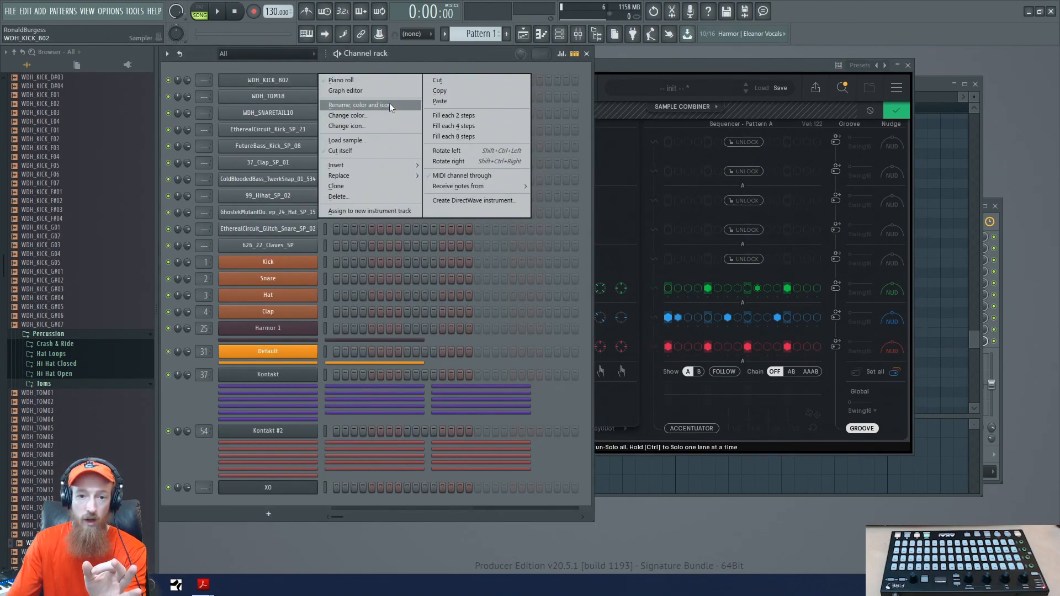
{"action": "left_click", "coordinate": [494, 117]}
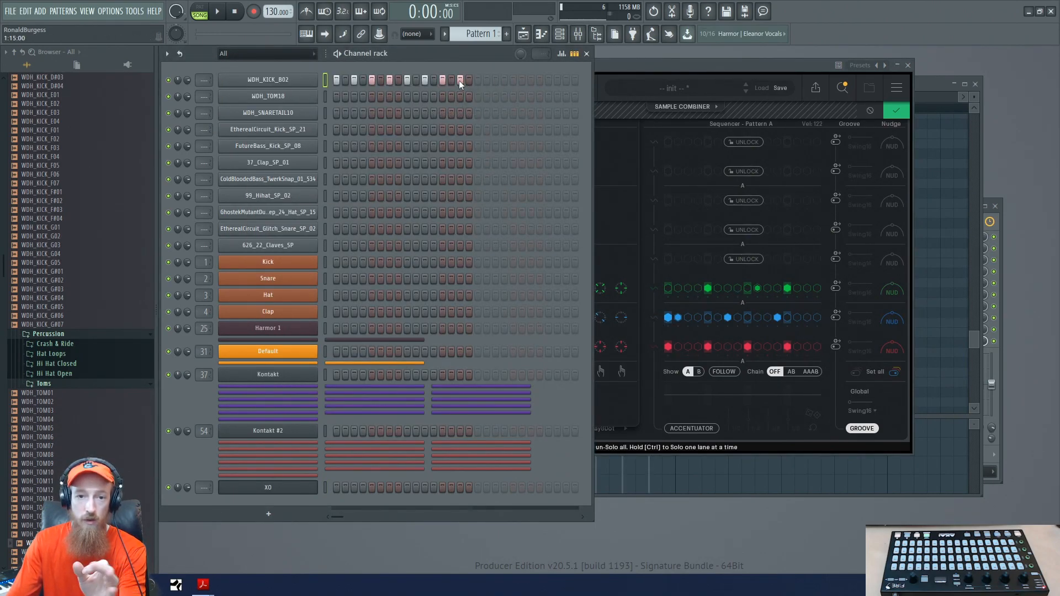
{"action": "left_click", "coordinate": [648, 283]}
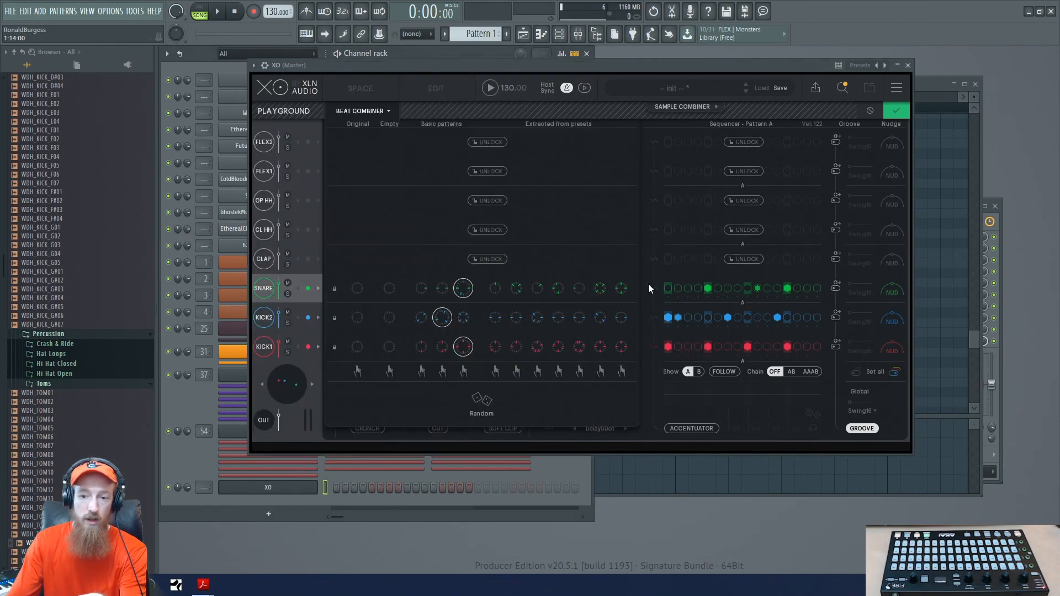
Step: Close the Beat Combiner and discard the Playground pattern changes
{"action": "left_click", "coordinate": [360, 110]}
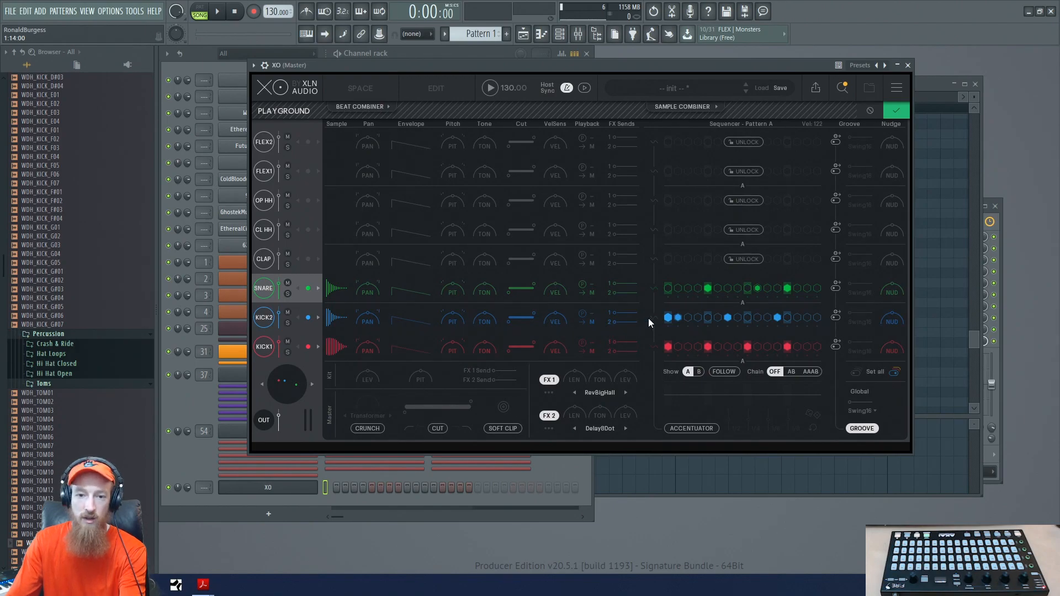
{"action": "left_click", "coordinate": [353, 111]}
{"action": "left_click", "coordinate": [353, 111]}
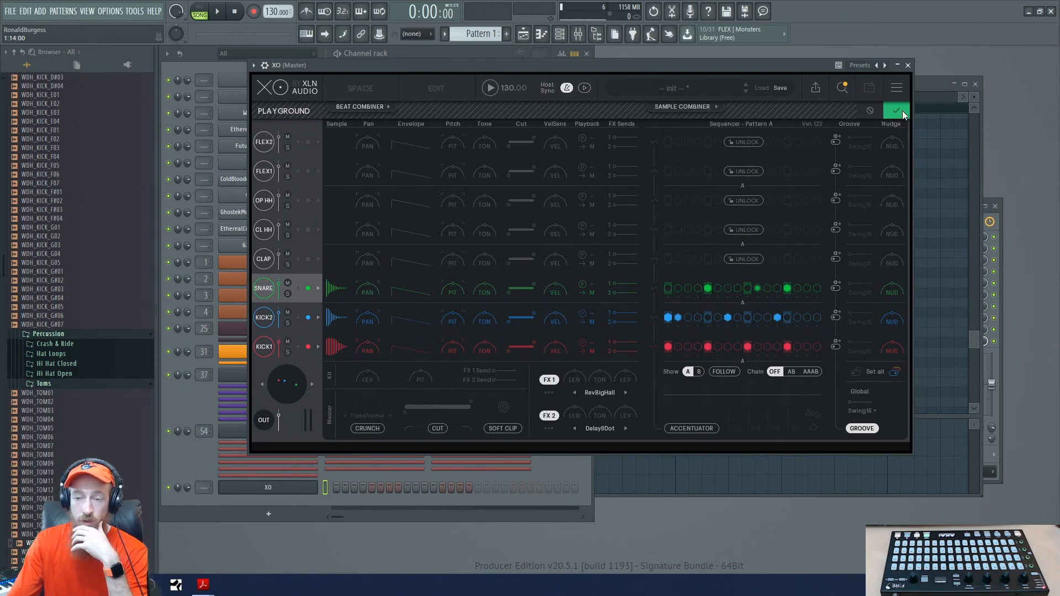
{"action": "left_click", "coordinate": [875, 114]}
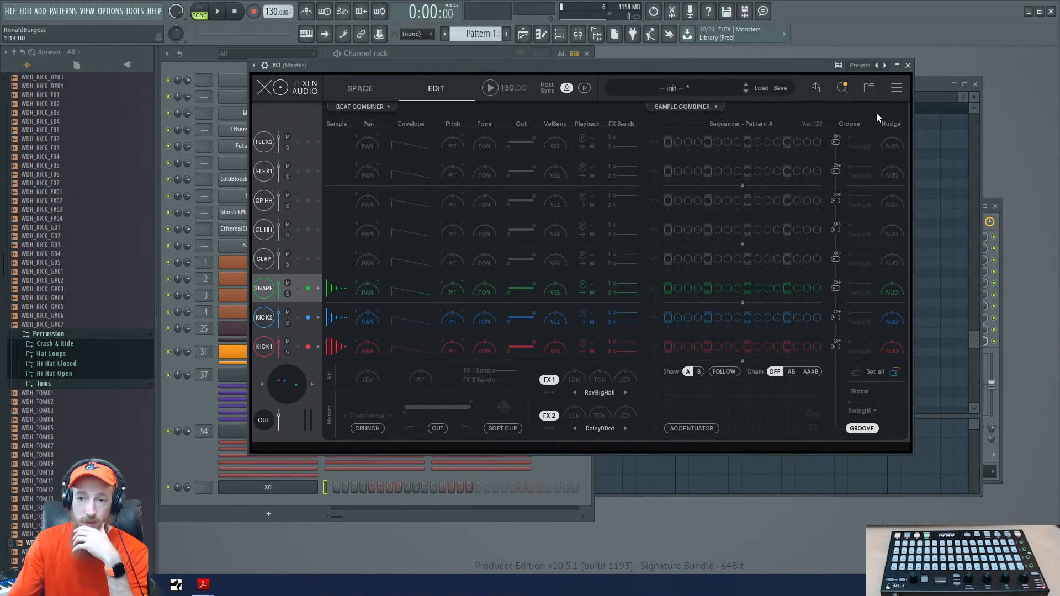
Step: Advance through the presets to AlleyCat, set Host Sync to follow the host's playback, and audition the beat
{"action": "left_click", "coordinate": [745, 92]}
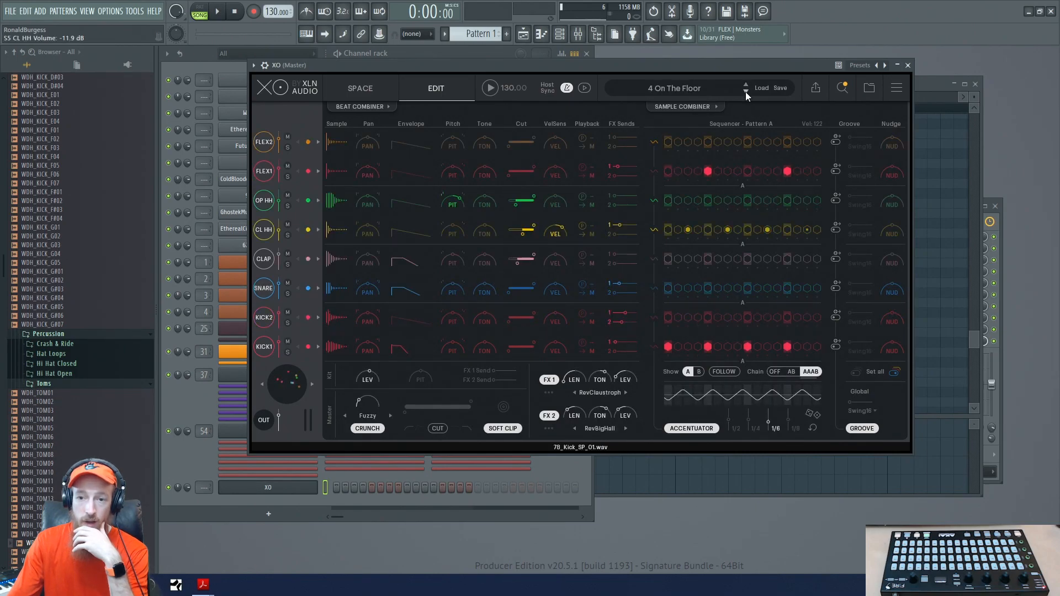
{"action": "left_click", "coordinate": [746, 90]}
{"action": "left_click", "coordinate": [747, 89]}
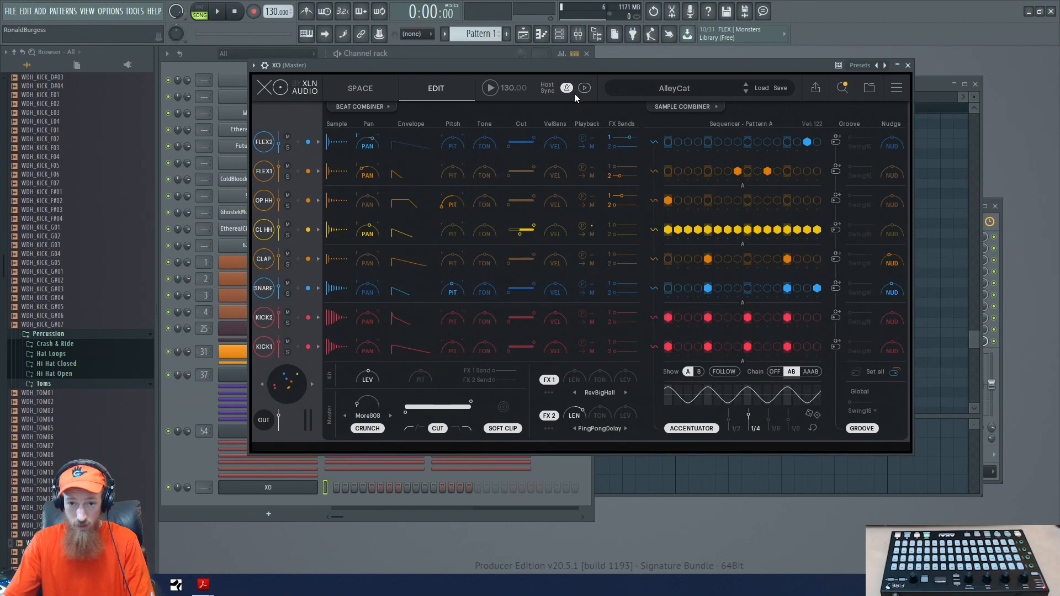
{"action": "key", "text": "space"}
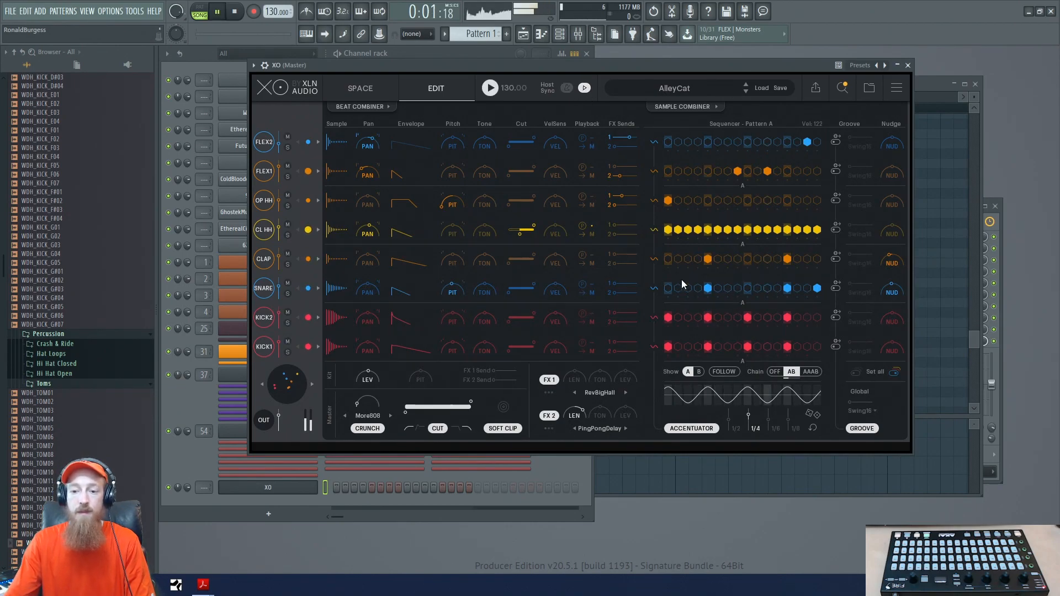
{"action": "key", "text": "space"}
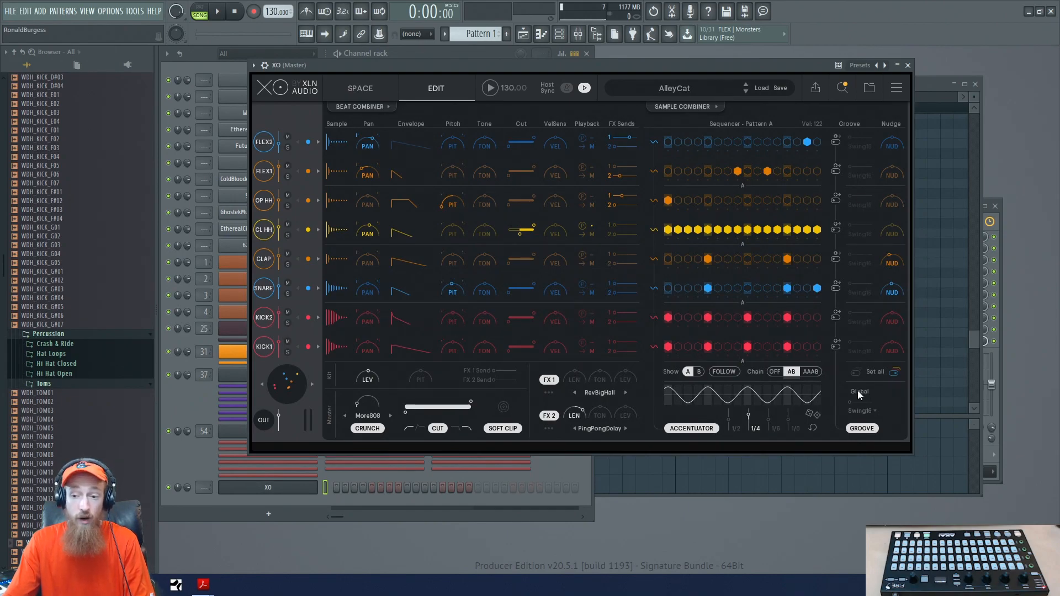
Step: Set the global groove amount to 79% and audition the beat
{"action": "left_click_drag", "start_coordinate": [850, 401], "coordinate": [865, 402]}
{"action": "key", "text": "space"}
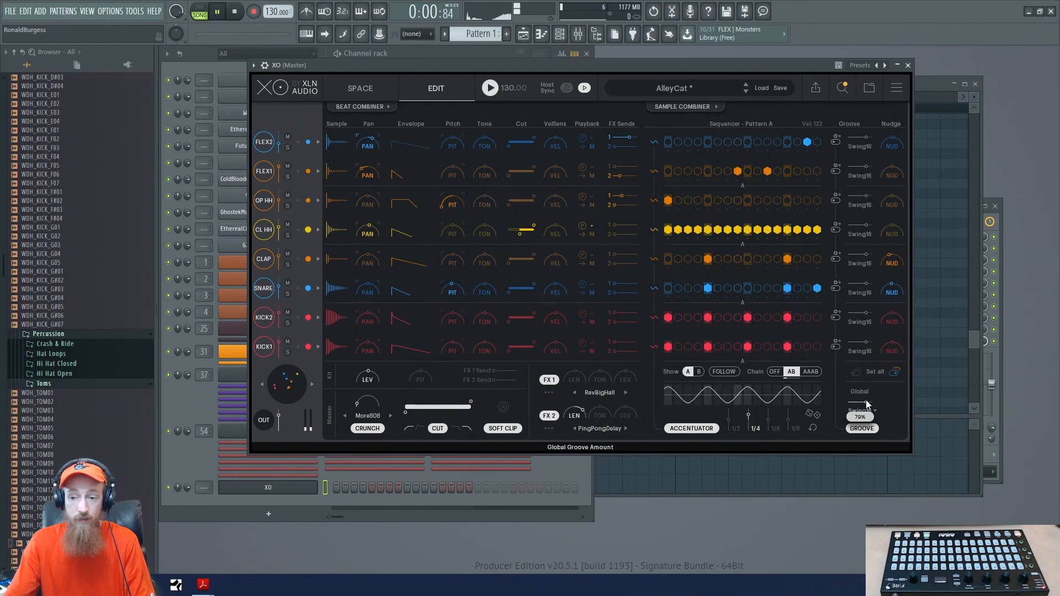
{"action": "key", "text": "space"}
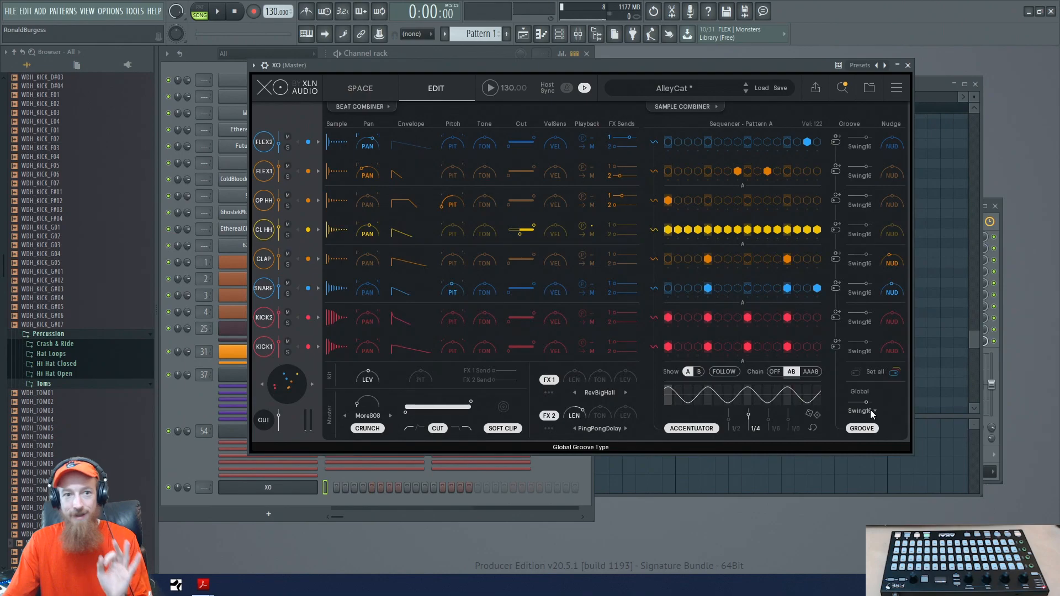
Step: Audition the Hickup and Swing 8 global groove types, and set the groove type back to Swing 16
{"action": "left_click", "coordinate": [870, 410]}
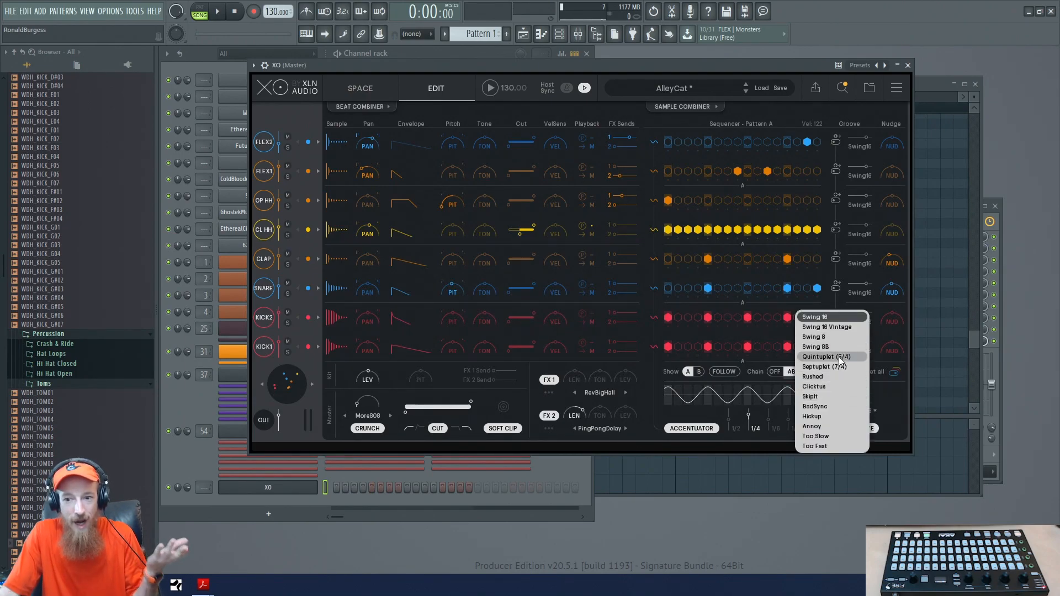
{"action": "left_click", "coordinate": [847, 417]}
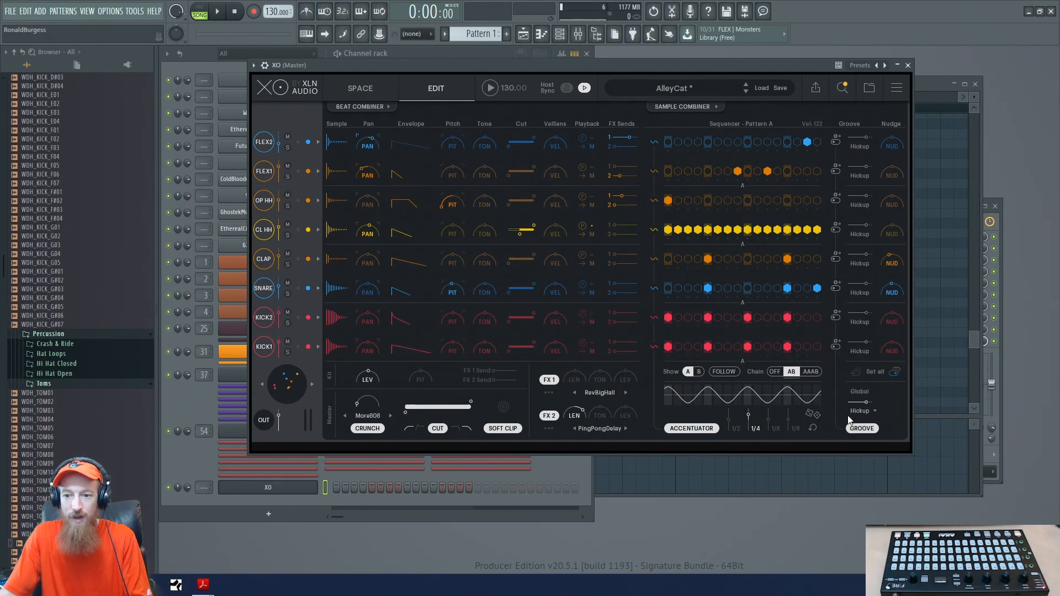
{"action": "key", "text": "space"}
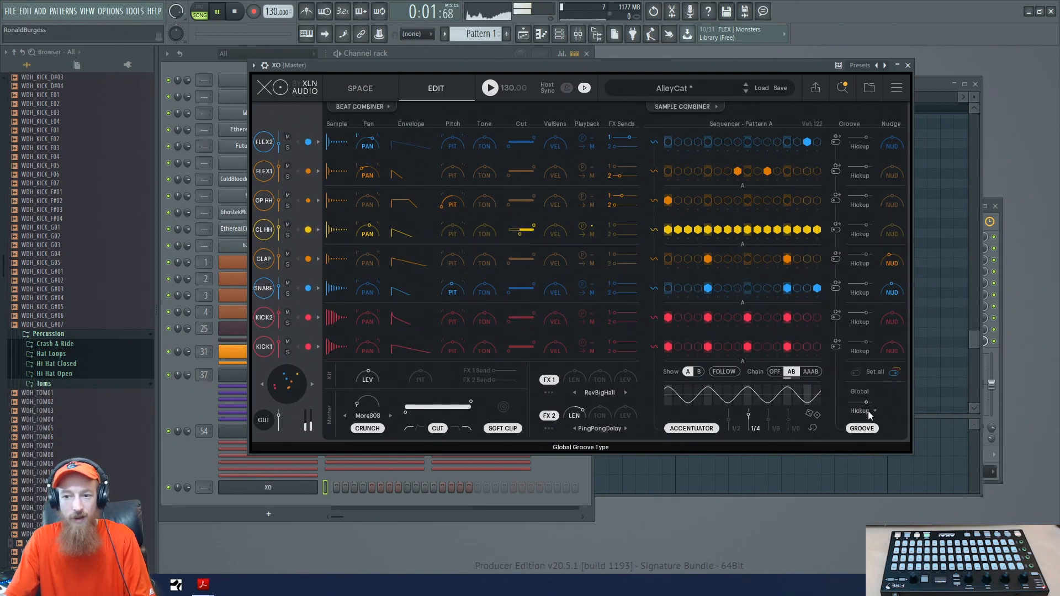
{"action": "left_click", "coordinate": [868, 411]}
{"action": "left_click", "coordinate": [850, 339]}
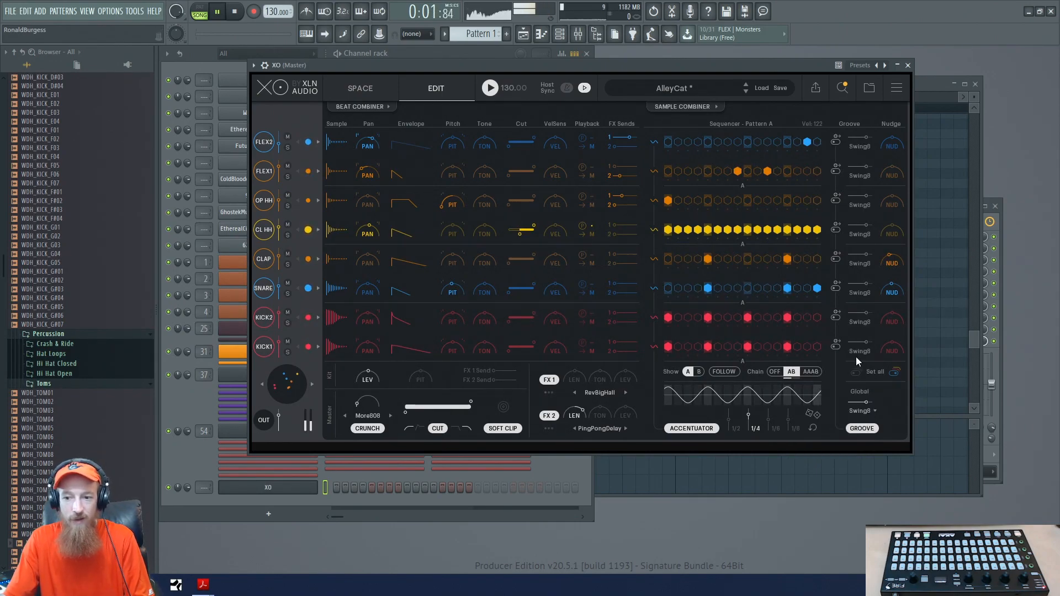
{"action": "left_click", "coordinate": [871, 410]}
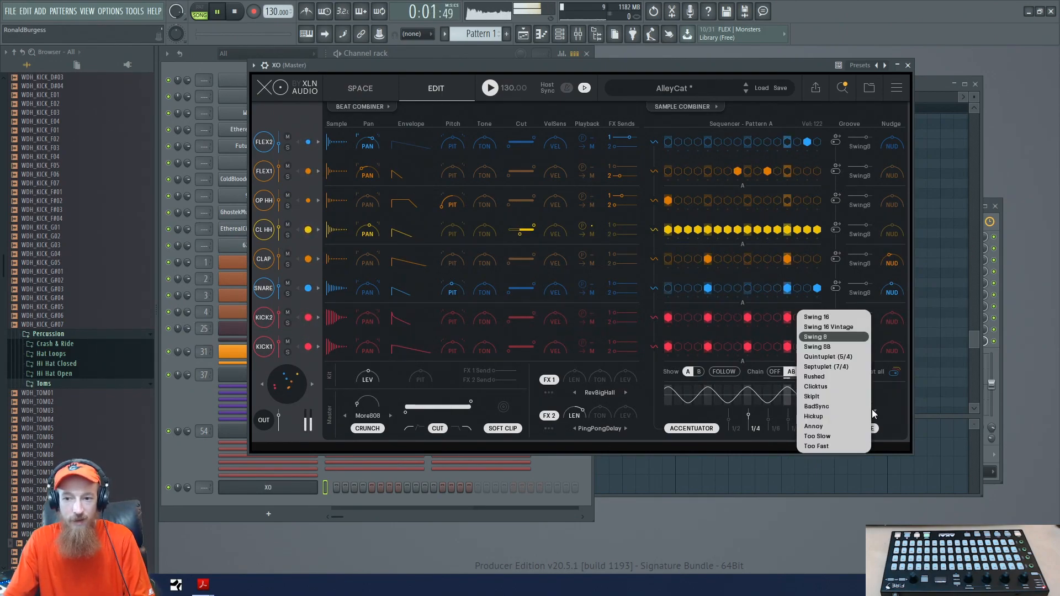
{"action": "left_click", "coordinate": [835, 315]}
{"action": "key", "text": "space"}
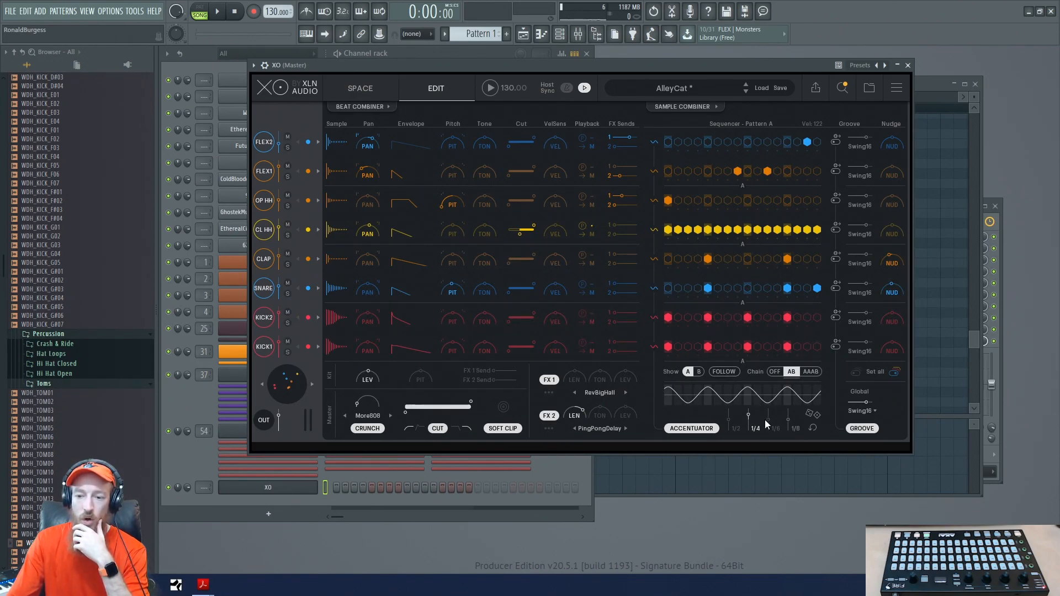
Step: Set the Accentuator to accent the 1/8 notes at 100% and the 1/2 notes as well, and audition the beat
{"action": "left_click_drag", "start_coordinate": [751, 416], "coordinate": [790, 405]}
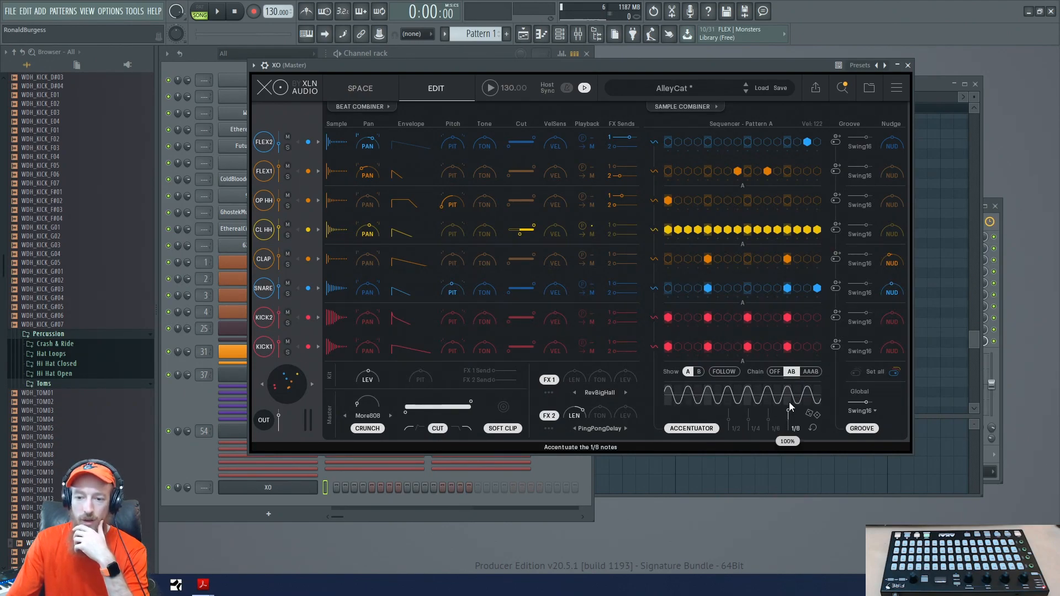
{"action": "key", "text": "space"}
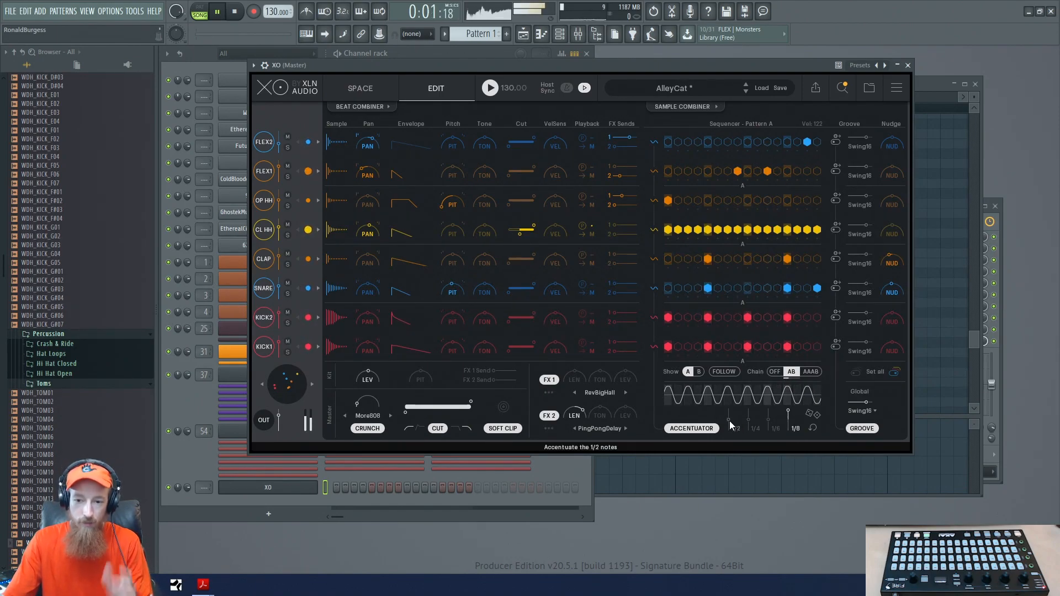
{"action": "left_click_drag", "start_coordinate": [730, 419], "coordinate": [730, 412]}
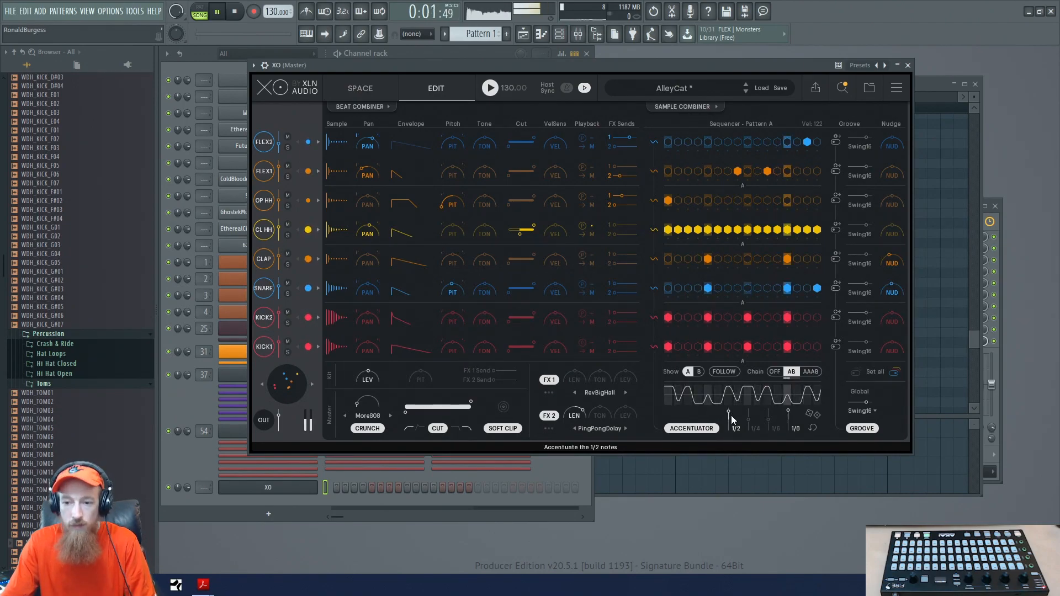
{"action": "key", "text": "space"}
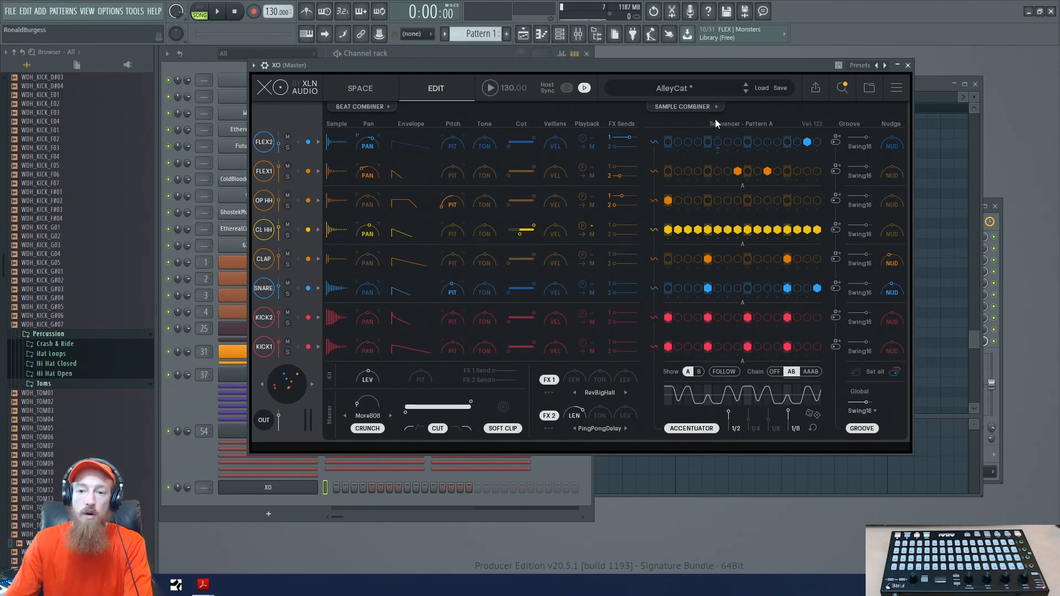
Step: Audition two columns of similar samples for the whole kit in the Sample Combiner, return to the Main samples and close it
{"action": "left_click", "coordinate": [687, 107]}
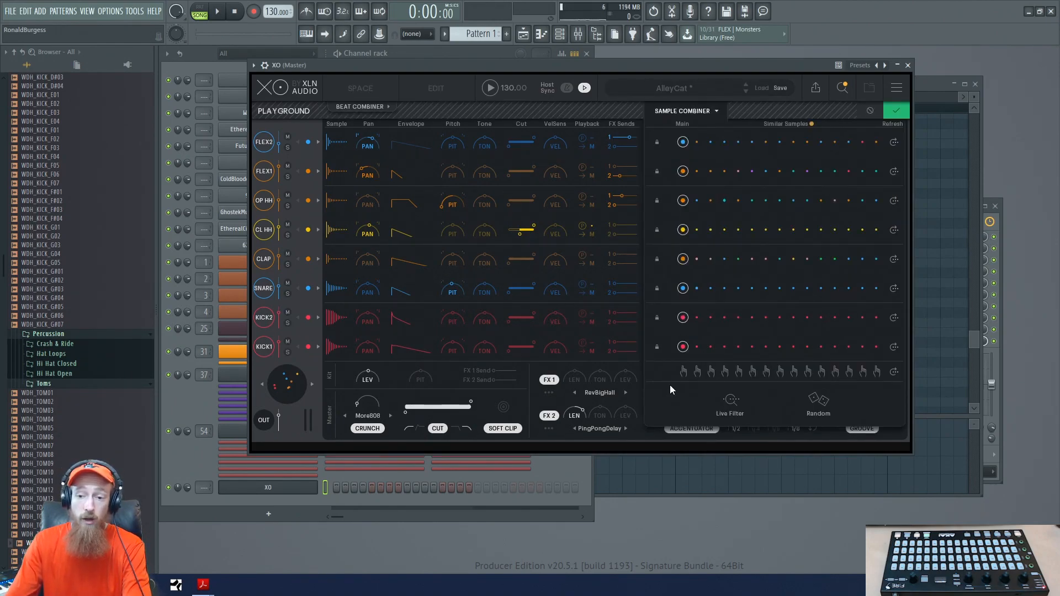
{"action": "left_click", "coordinate": [711, 373]}
{"action": "key", "text": "space"}
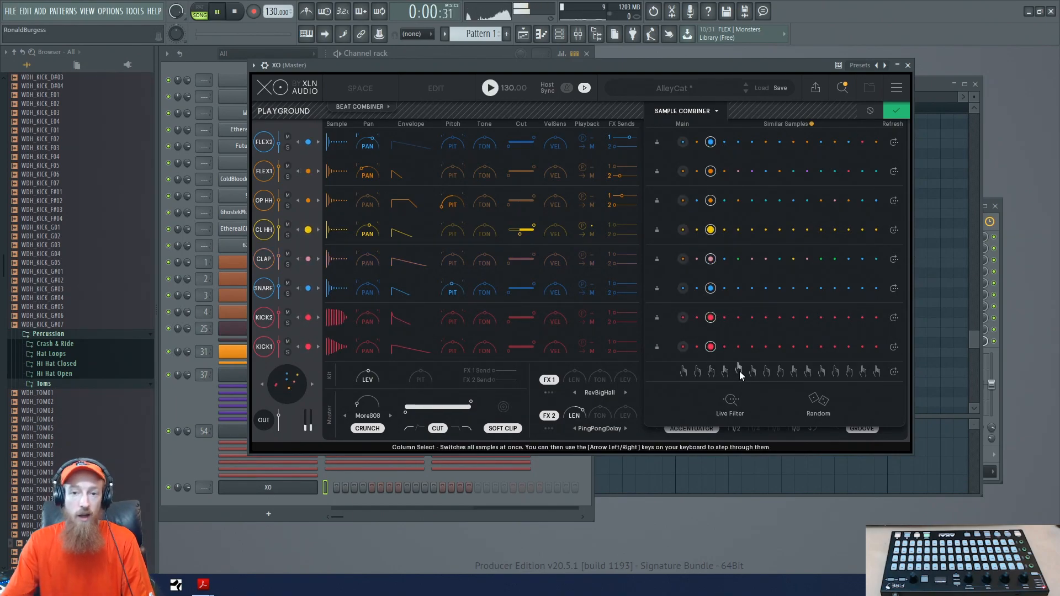
{"action": "left_click", "coordinate": [739, 371]}
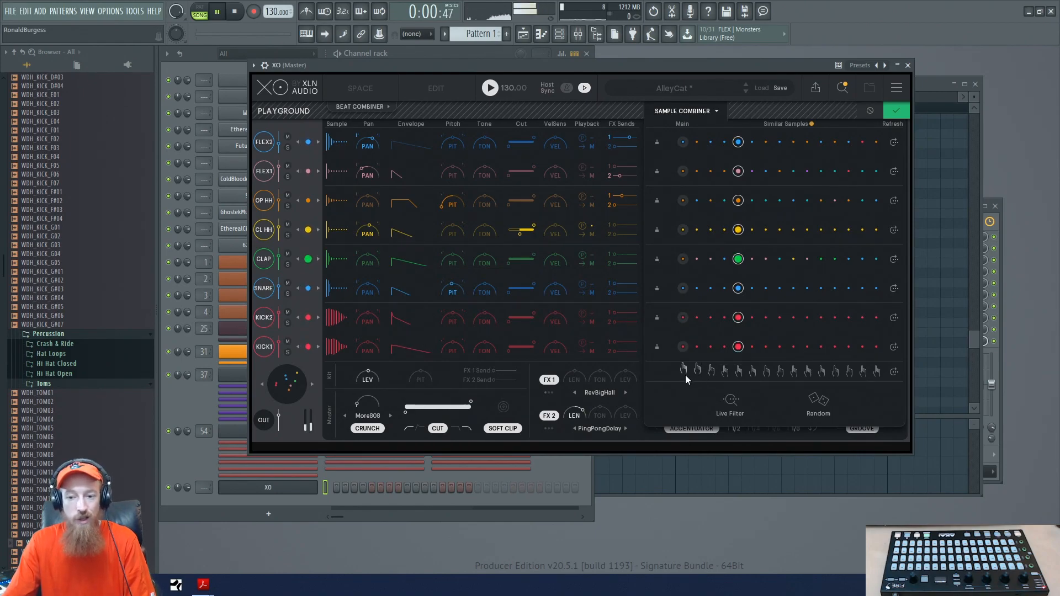
{"action": "left_click", "coordinate": [684, 374]}
{"action": "key", "text": "space"}
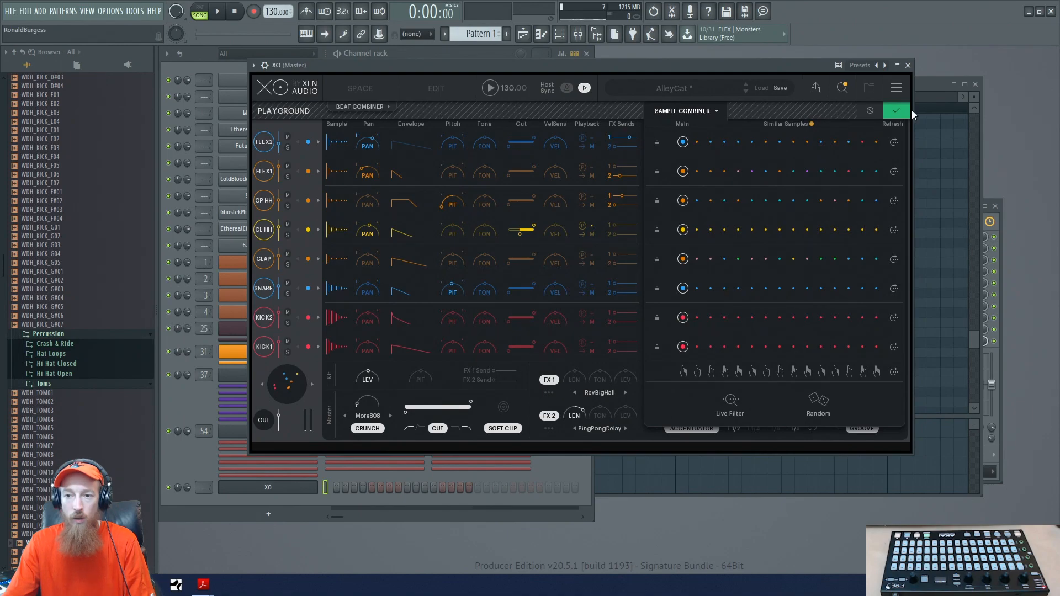
{"action": "left_click", "coordinate": [896, 110]}
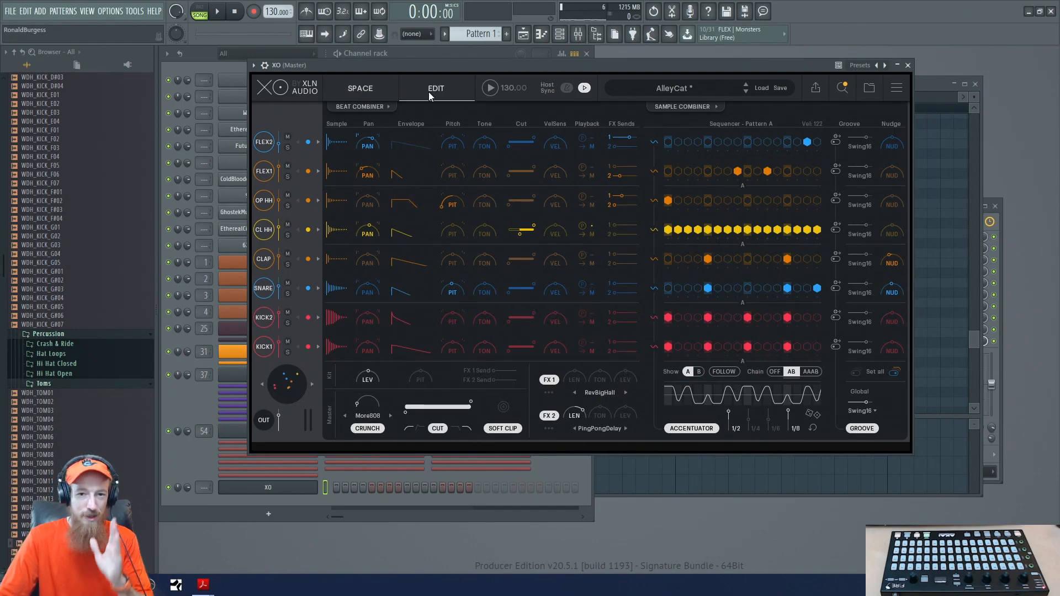
Step: Bring the channel rack forward to review the exported kit samples, and return to XO's Edit page
{"action": "left_click", "coordinate": [376, 94]}
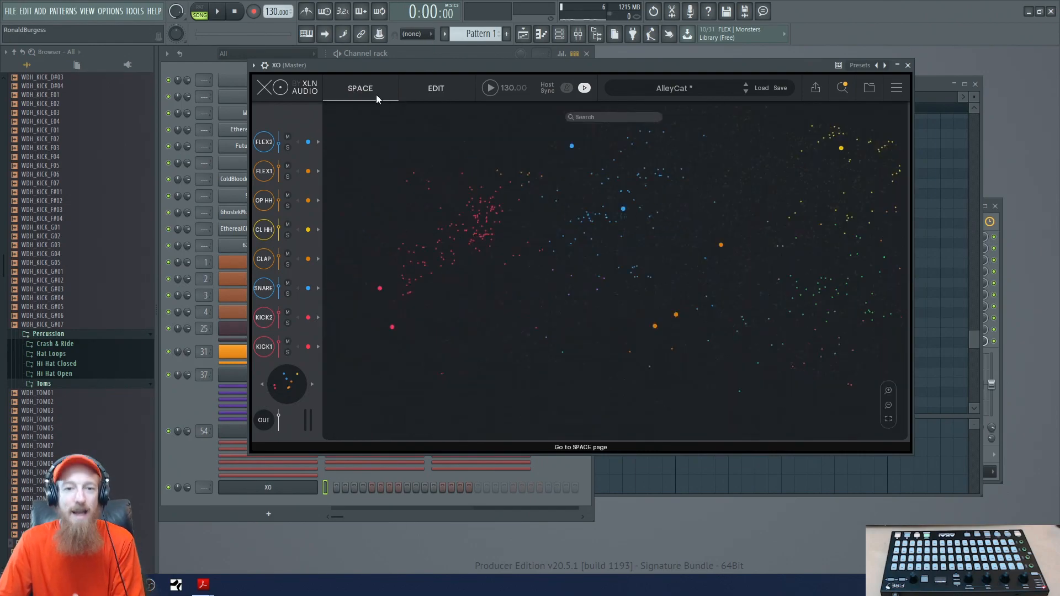
{"action": "left_click", "coordinate": [254, 65]}
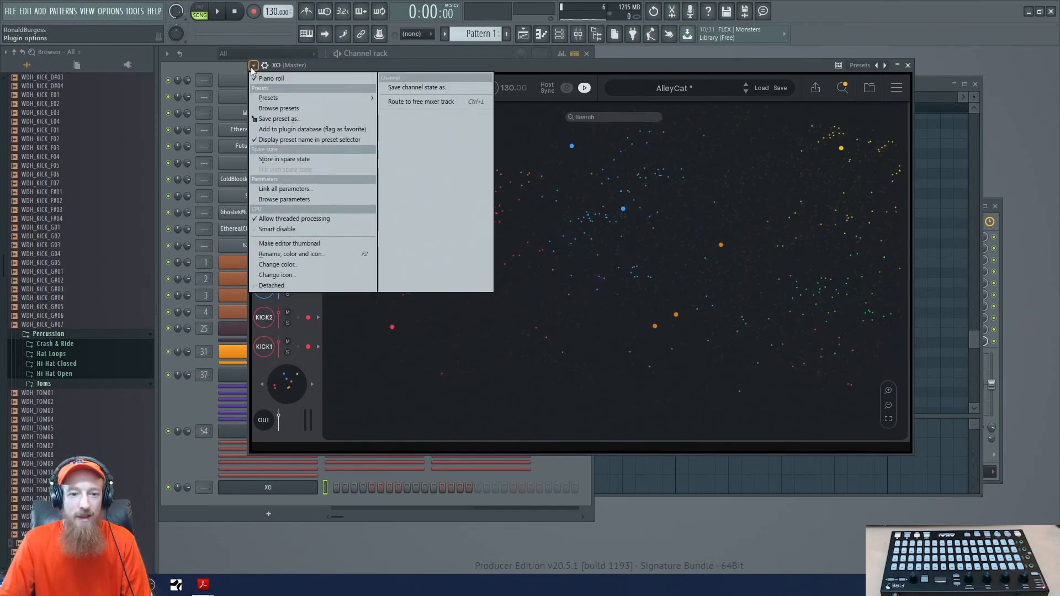
{"action": "left_click", "coordinate": [306, 404]}
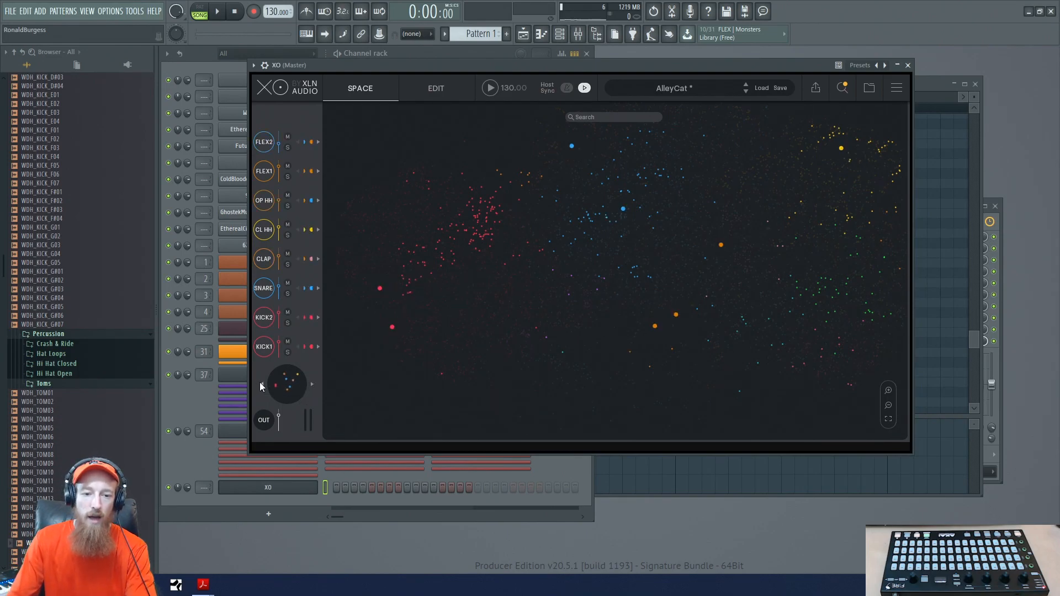
{"action": "left_click", "coordinate": [207, 62]}
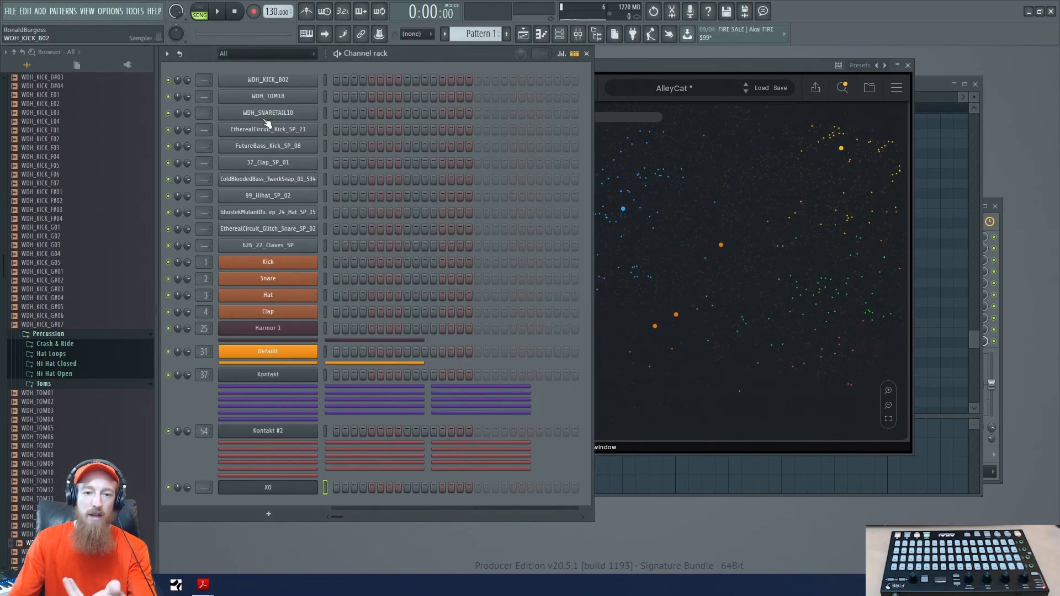
{"action": "left_click", "coordinate": [682, 97]}
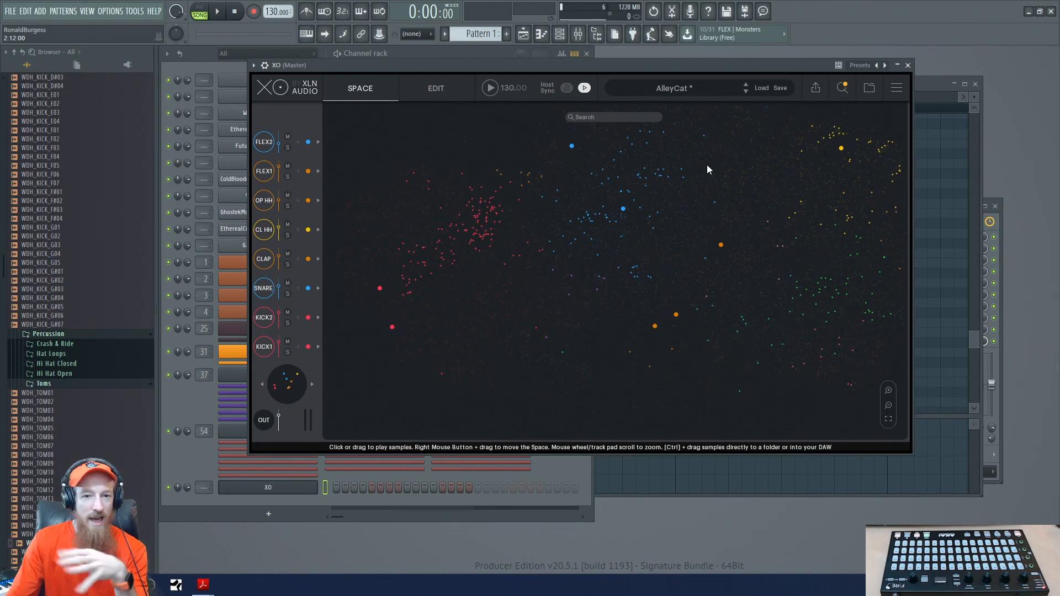
{"action": "left_click", "coordinate": [442, 86]}
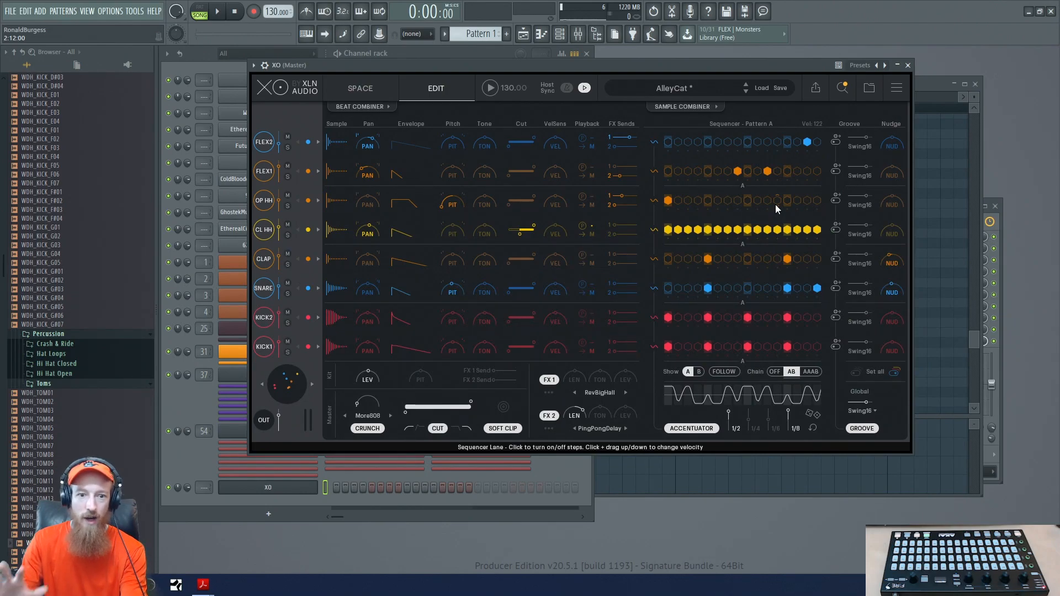
Step: Audition samples across the Space map and assign WDH_KICK_D#03 to the KICK1 channel
{"action": "left_click", "coordinate": [371, 87]}
{"action": "left_click_drag", "start_coordinate": [483, 219], "coordinate": [764, 222]}
{"action": "left_click_drag", "start_coordinate": [465, 230], "coordinate": [438, 241]}
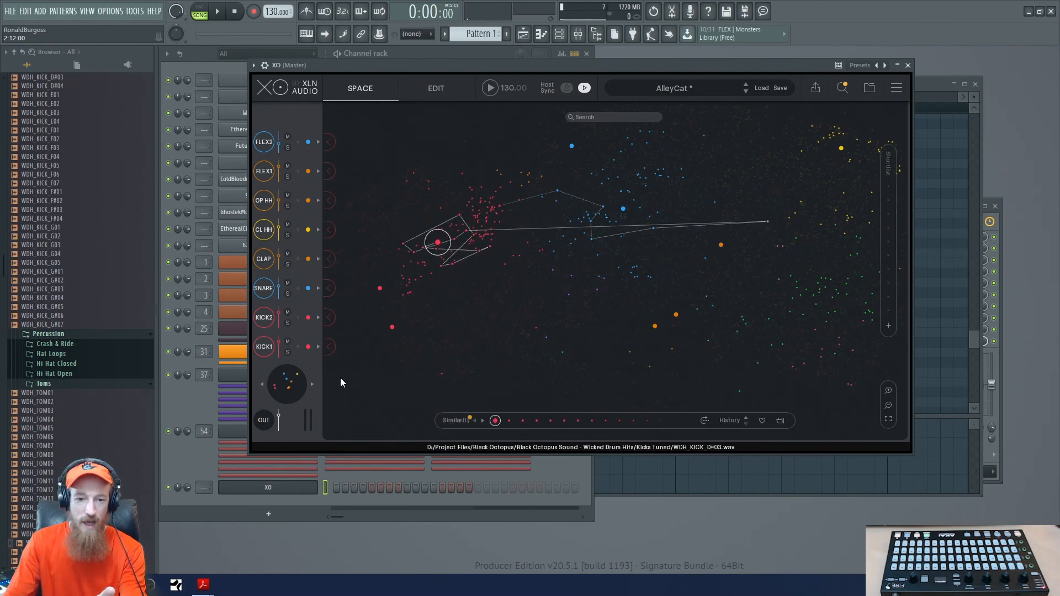
{"action": "left_click", "coordinate": [331, 348]}
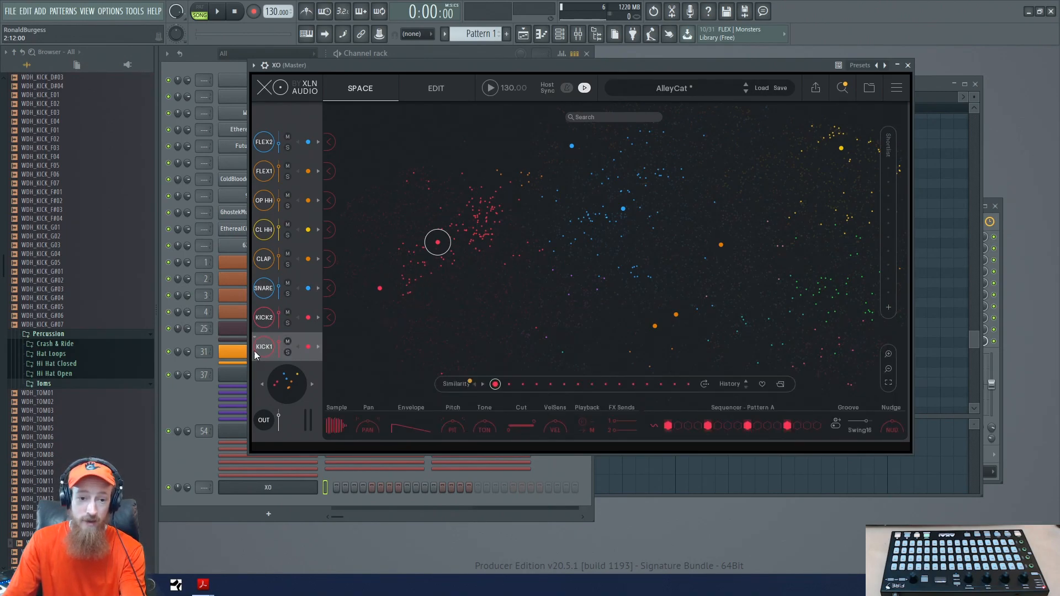
Step: Audition a tom sample on the Space map, and search the map for "snare" before clearing the search
{"action": "mouse_move", "coordinate": [660, 258]}
{"action": "left_mouse_down"}
{"action": "mouse_move", "coordinate": [717, 237]}
{"action": "mouse_move", "coordinate": [767, 268]}
{"action": "mouse_move", "coordinate": [530, 228]}
{"action": "mouse_move", "coordinate": [645, 188]}
{"action": "mouse_move", "coordinate": [767, 219]}
{"action": "mouse_move", "coordinate": [653, 249]}
{"action": "left_mouse_up"}
{"action": "scroll", "coordinate": [703, 274], "scroll_direction": "down", "scroll_amount": 3}
{"action": "scroll", "coordinate": [577, 238], "scroll_direction": "up", "scroll_amount": 4}
{"action": "scroll", "coordinate": [730, 223], "scroll_direction": "down", "scroll_amount": 2}
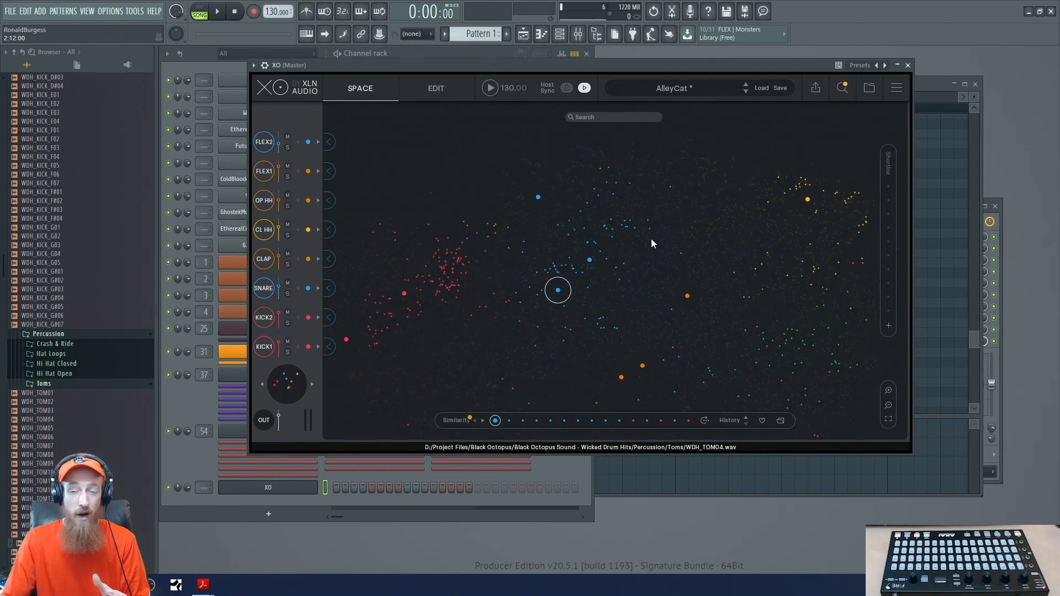
{"action": "left_click", "coordinate": [601, 116]}
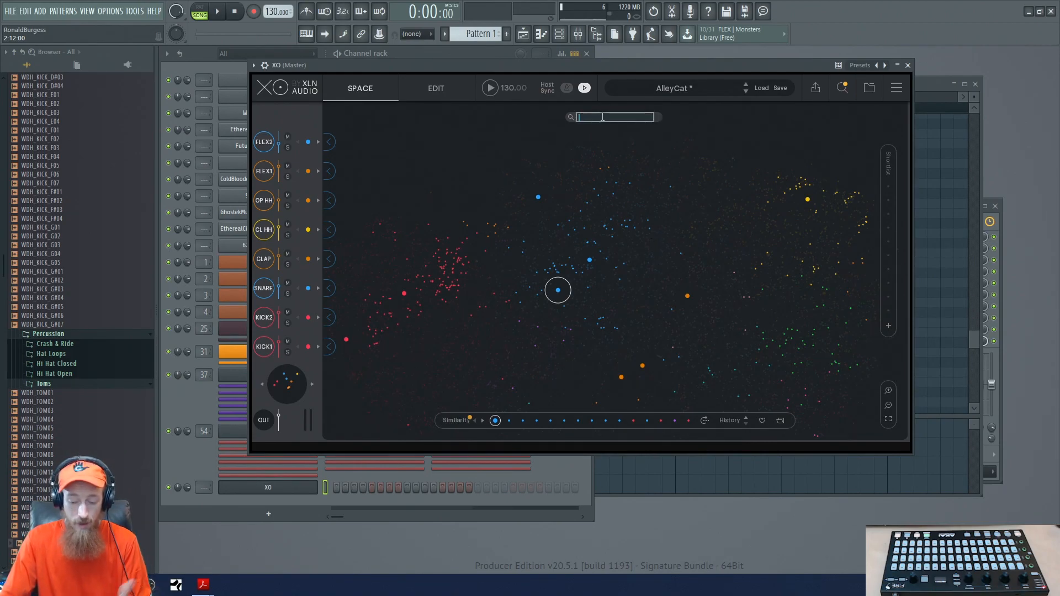
{"action": "type", "text": "snare"}
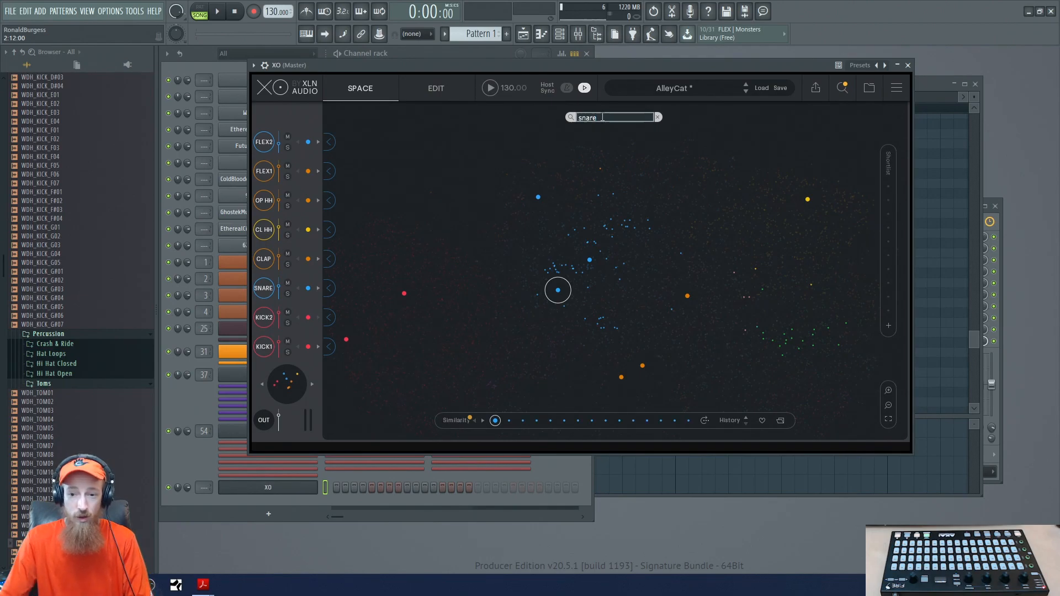
{"action": "key", "text": "BackSpace"}
{"action": "key", "text": "BackSpace"}
{"action": "key", "text": "BackSpace"}
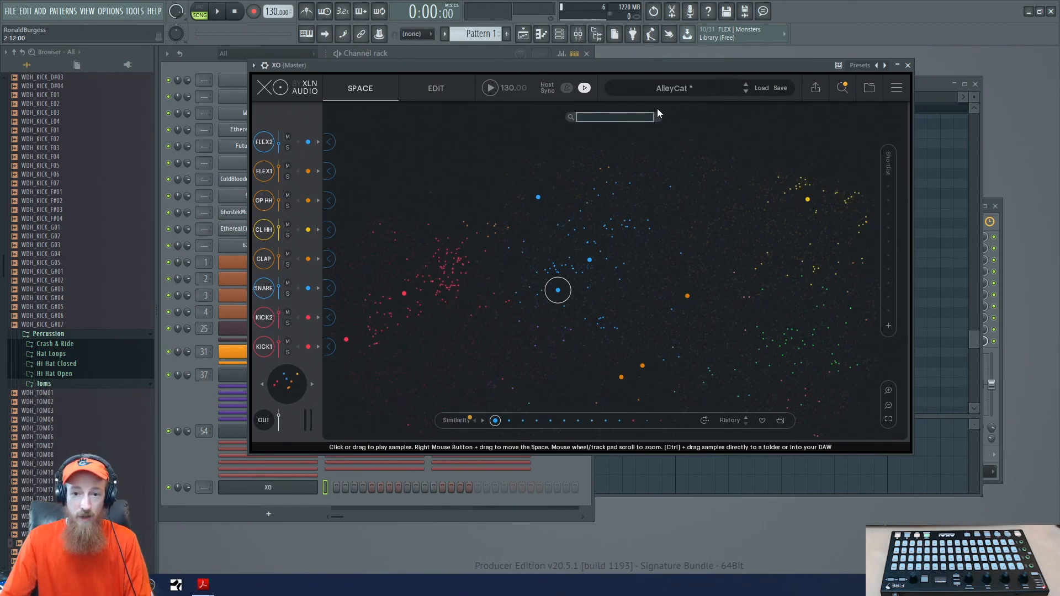
Step: Filter the map's samples by Kick, Cl HH and Op HH in Search & Filter, and clear the category filters again
{"action": "left_click", "coordinate": [842, 87]}
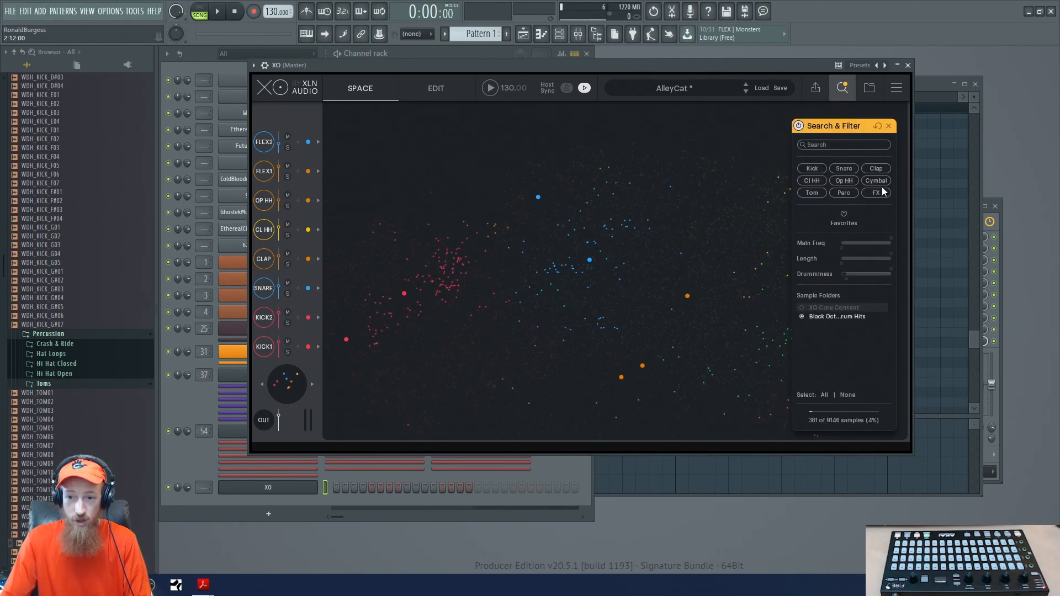
{"action": "left_click", "coordinate": [846, 143]}
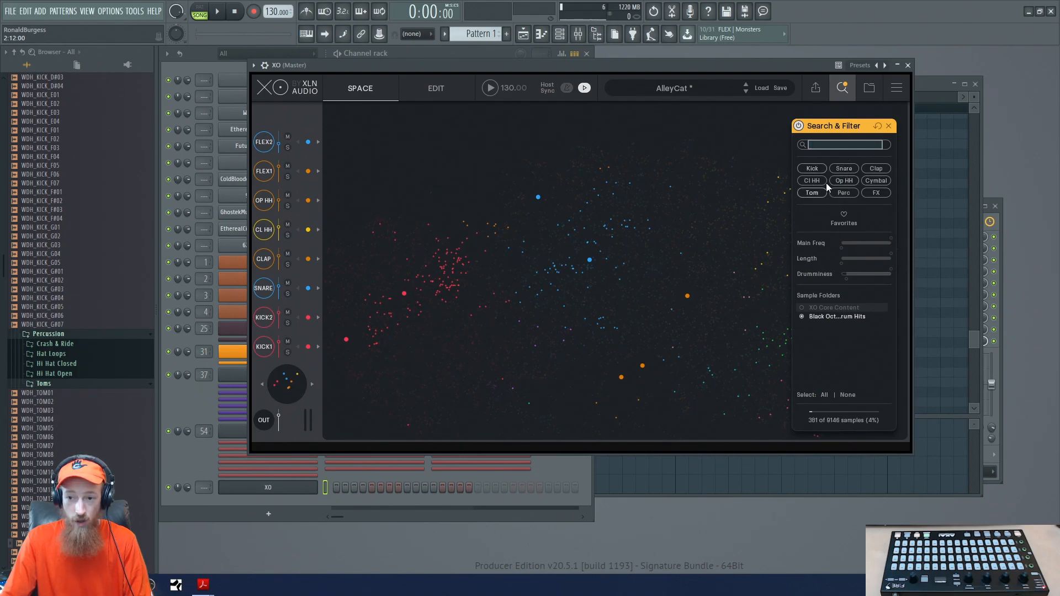
{"action": "left_click", "coordinate": [816, 171]}
{"action": "left_click", "coordinate": [817, 181]}
{"action": "left_click", "coordinate": [843, 181]}
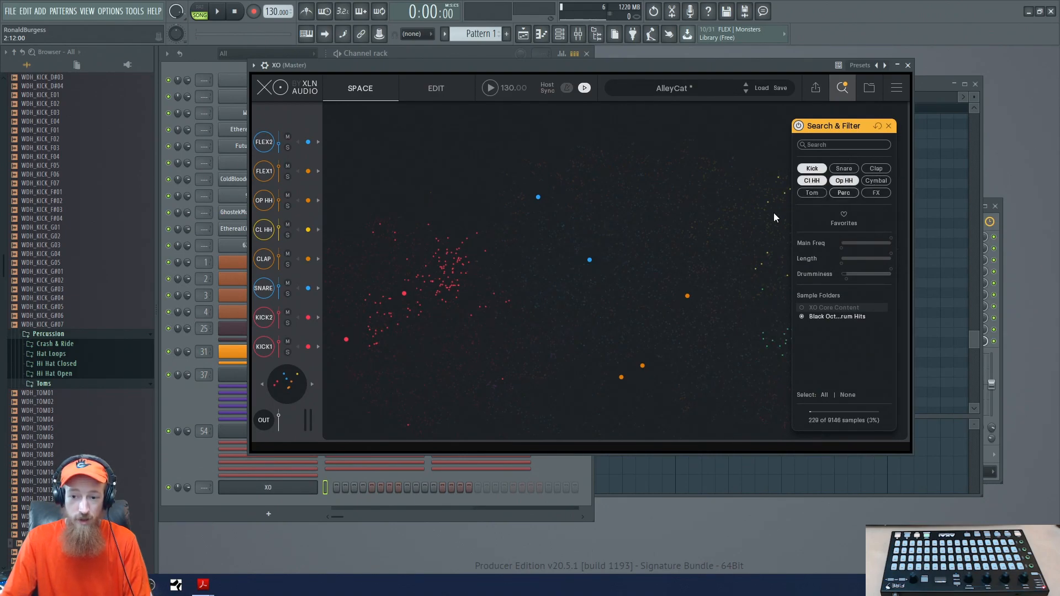
{"action": "left_click", "coordinate": [833, 170]}
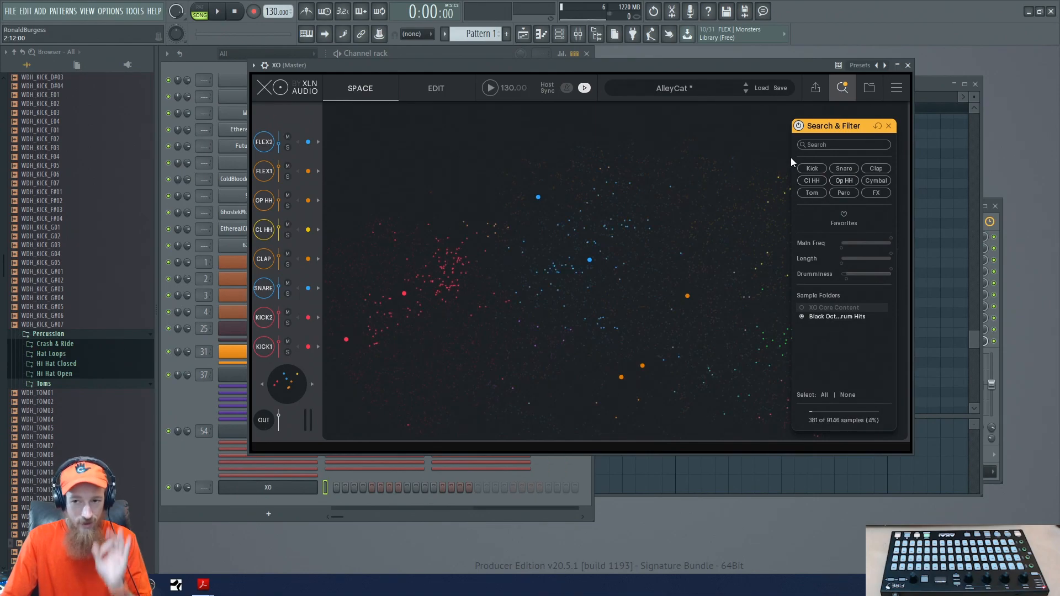
{"action": "left_click", "coordinate": [889, 126]}
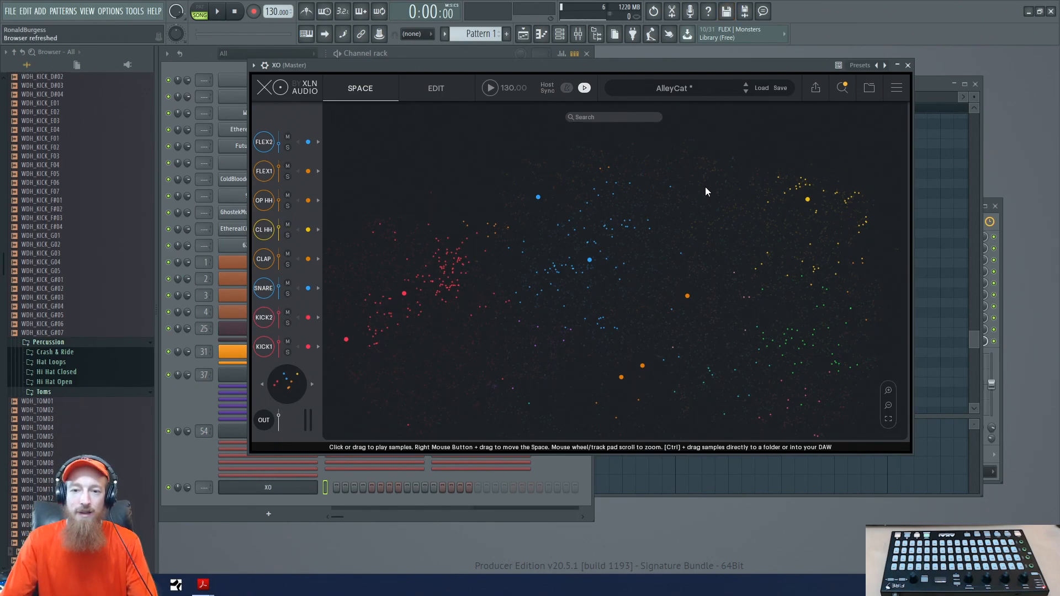
{"action": "left_click_drag", "start_coordinate": [706, 188], "coordinate": [764, 160]}
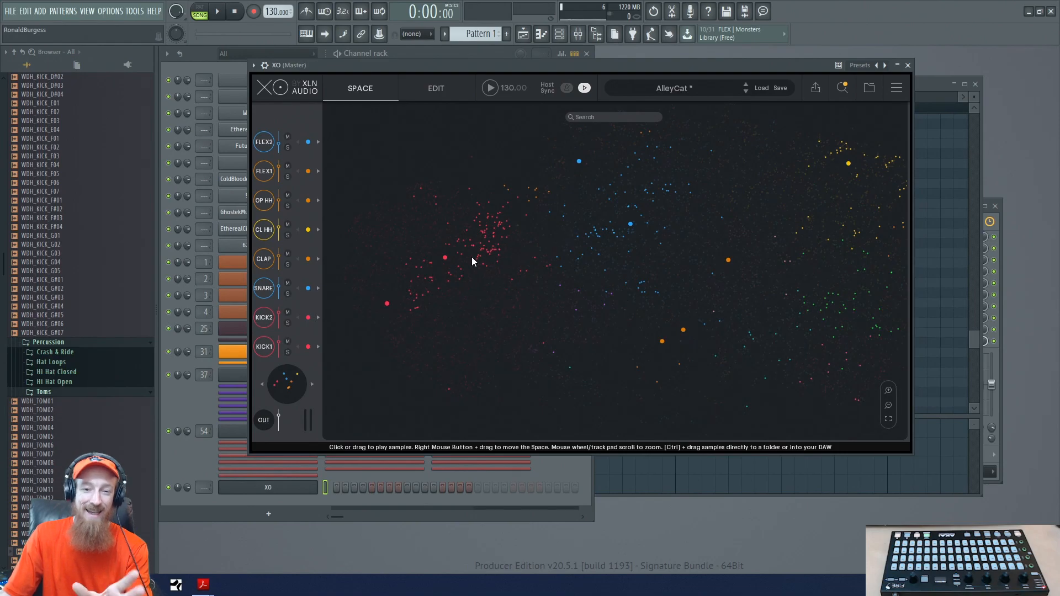
{"action": "left_click_drag", "start_coordinate": [648, 276], "coordinate": [562, 285]}
{"action": "left_click_drag", "start_coordinate": [606, 252], "coordinate": [718, 251]}
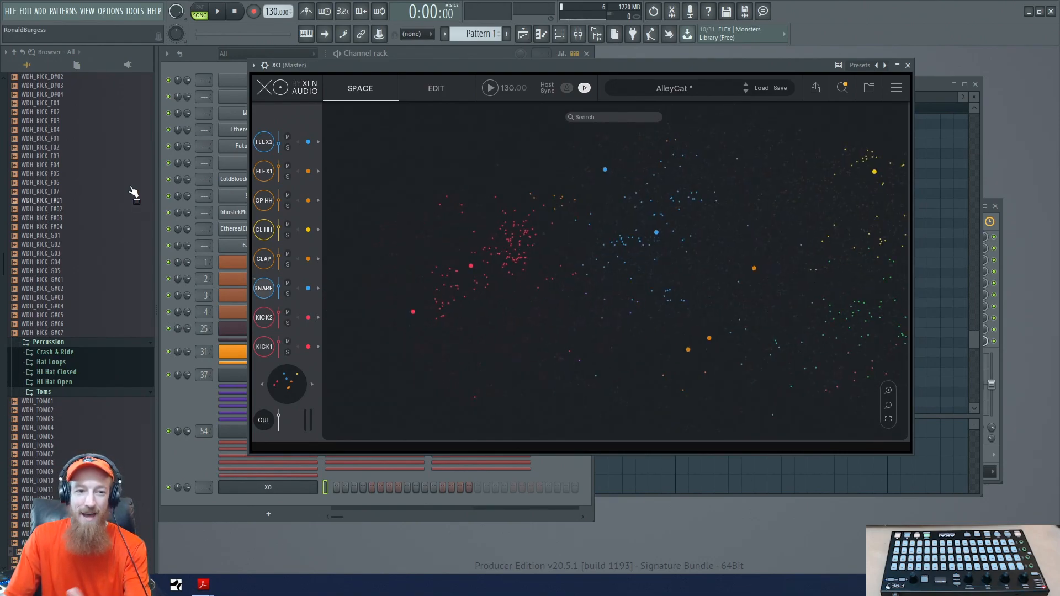